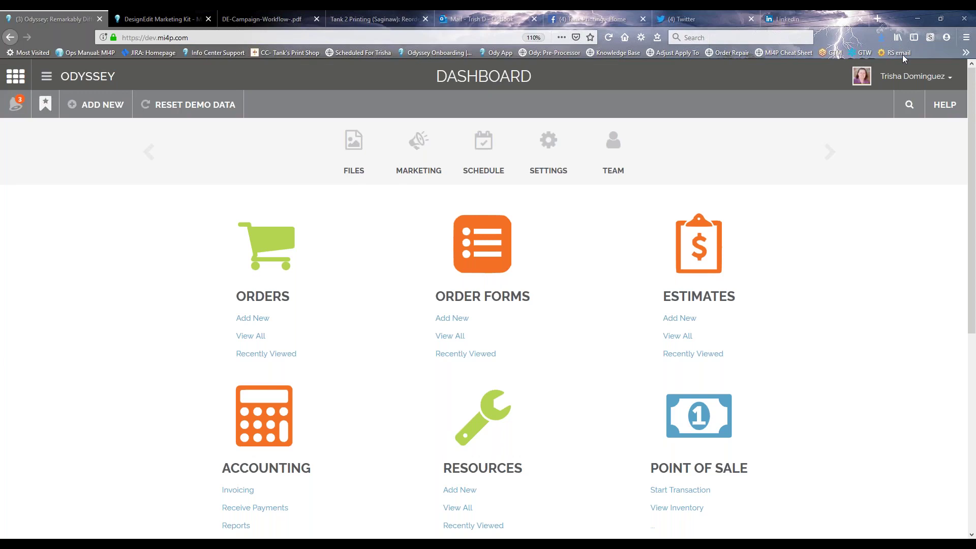
Open the Odyssey documentation in a new browser tab from the dashboard's help options
left_click(939, 106)
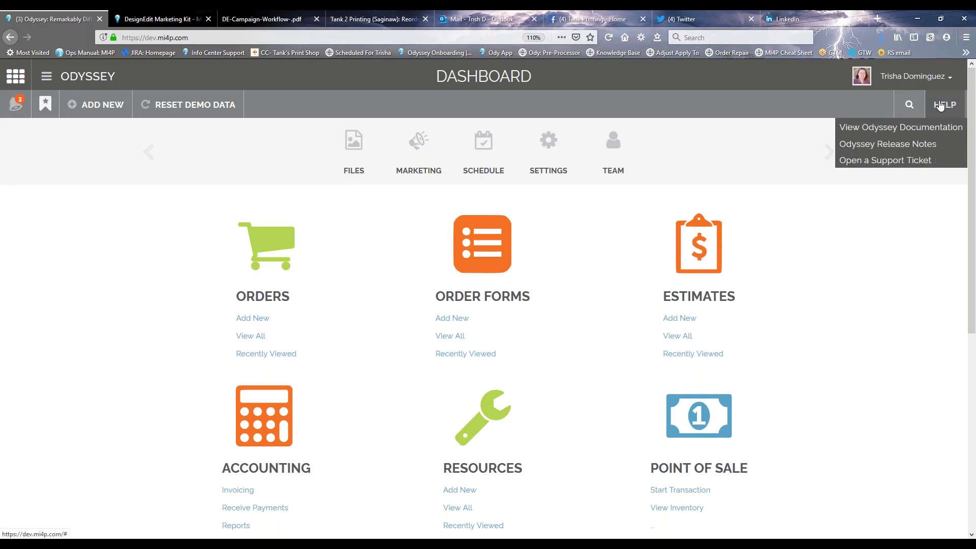
right_click(909, 130)
left_click(912, 135)
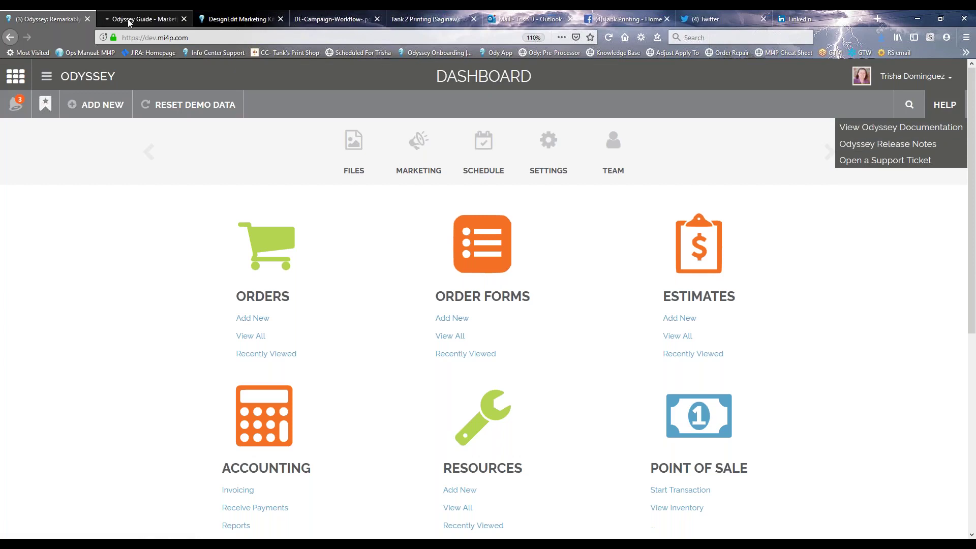
left_click(127, 19)
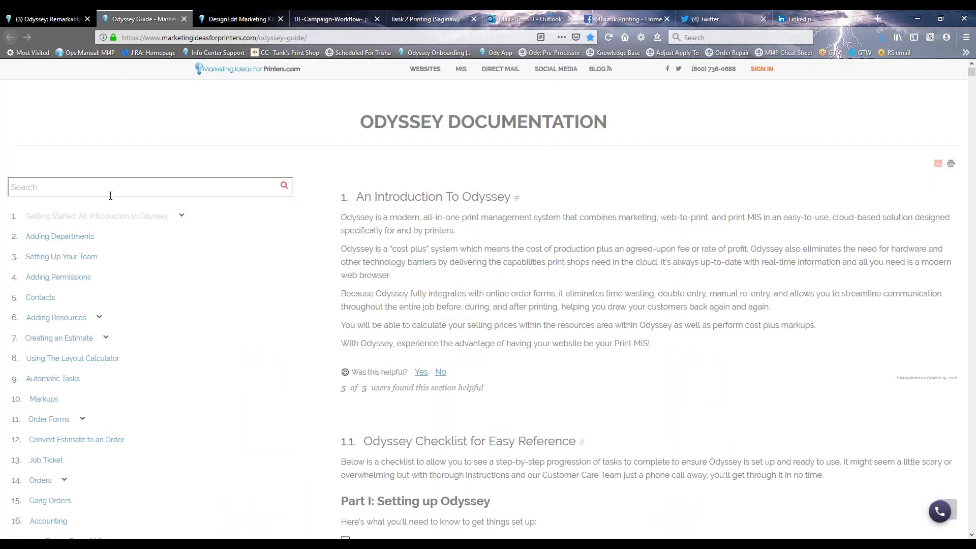
View the Setting Up Your Team section of the documentation, then return to the introduction
left_click(82, 187)
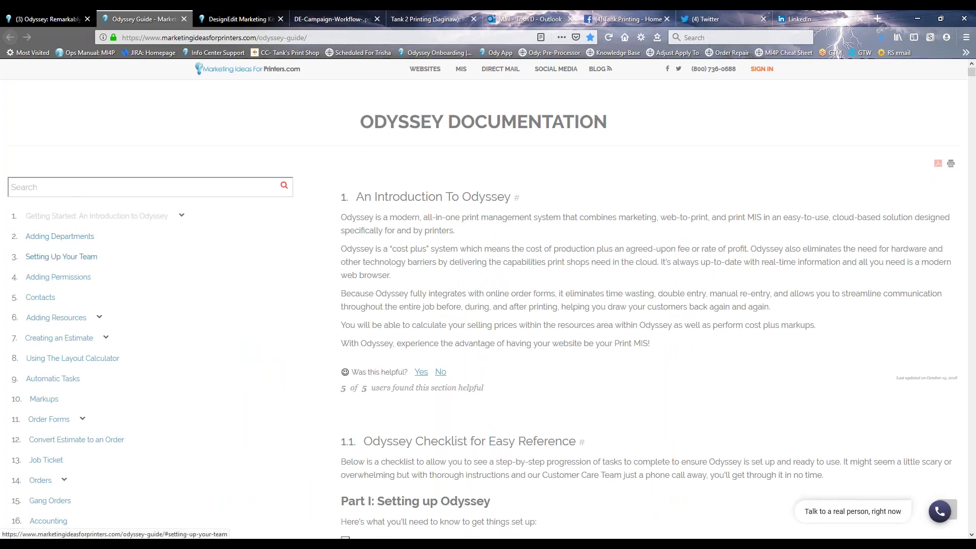
left_click(43, 255)
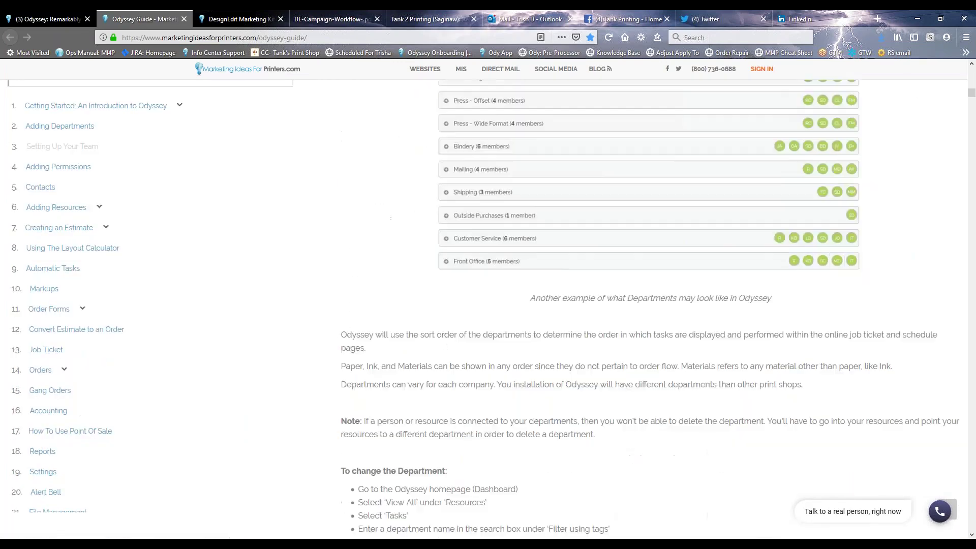
scroll(373, 327, "up", 10)
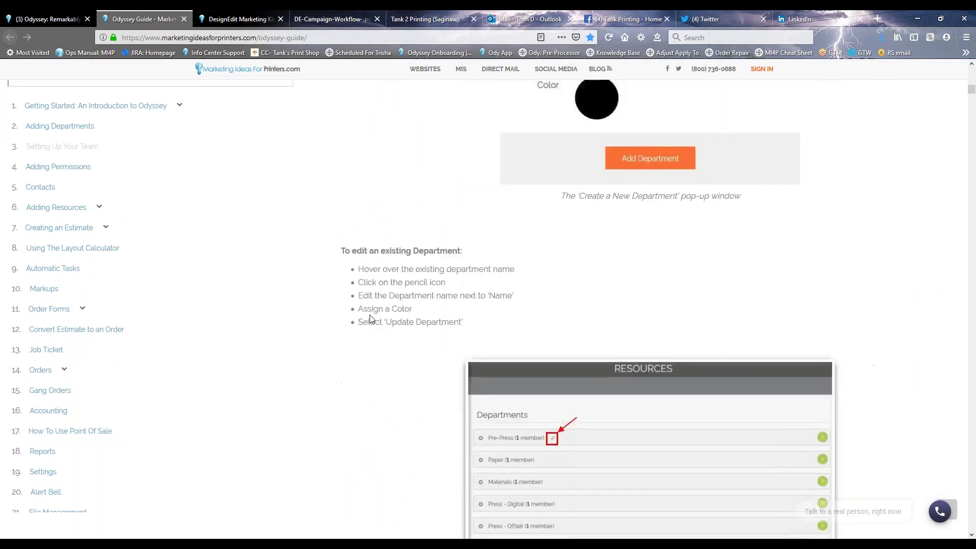
scroll(370, 318, "up", 15)
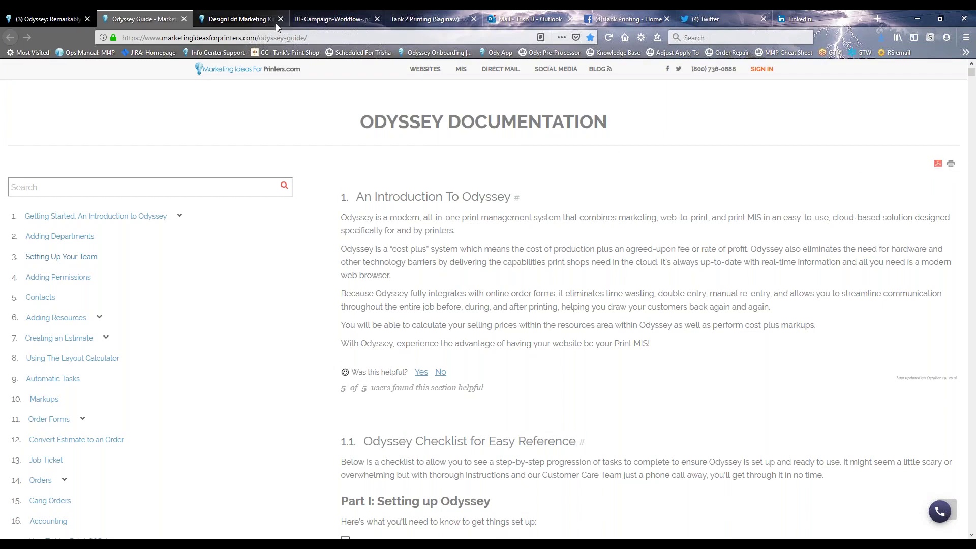
Return to the Odyssey dashboard and open the Odyssey Release Notes in a new browser tab
left_click(49, 19)
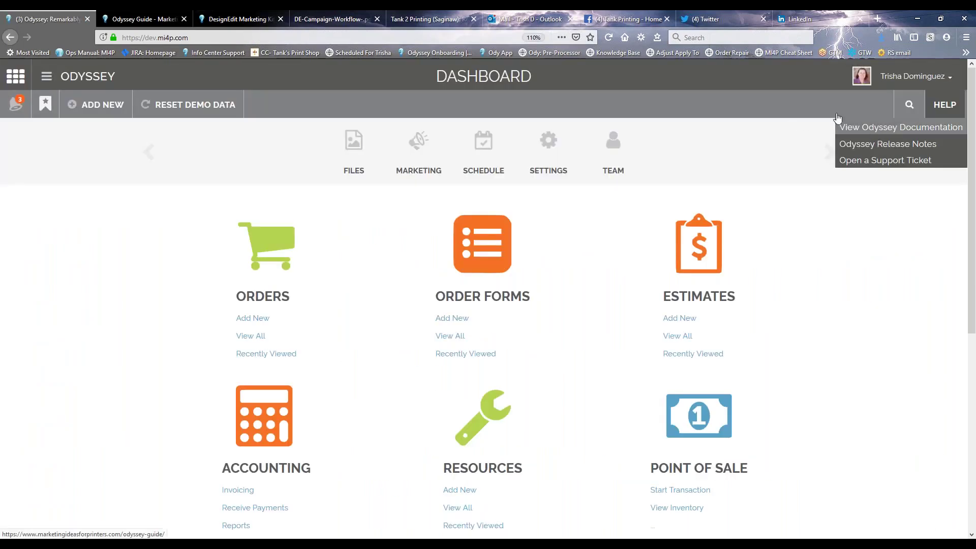
left_click(874, 134)
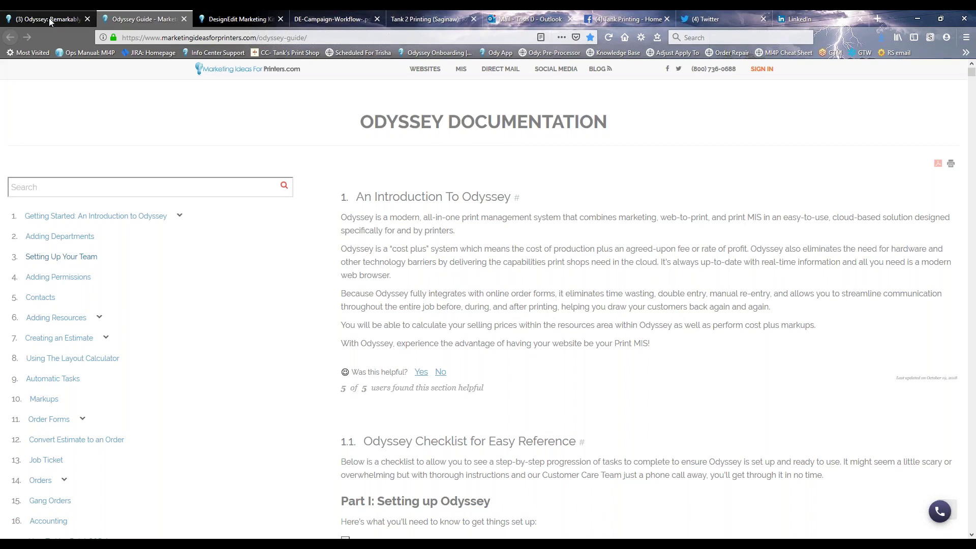
left_click(69, 16)
right_click(841, 144)
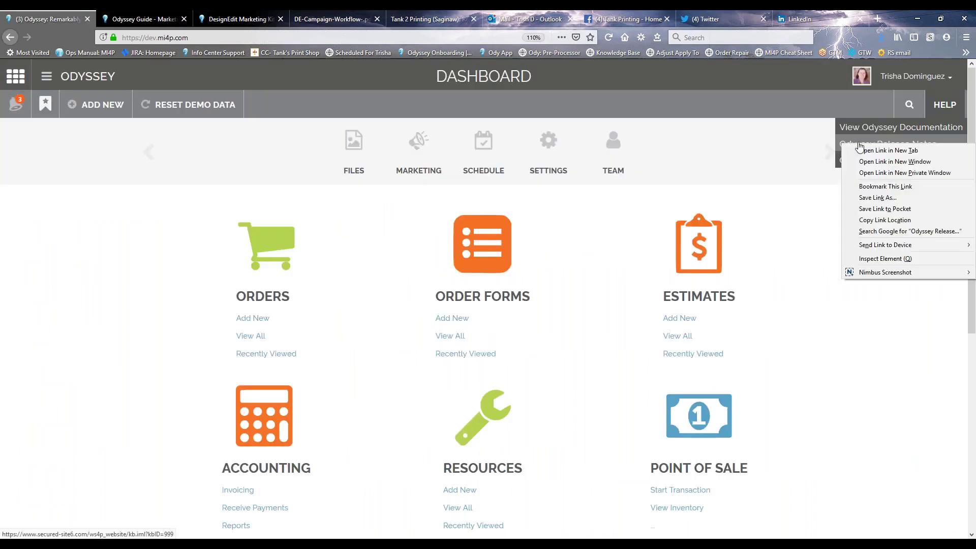
left_click(888, 150)
left_click(130, 19)
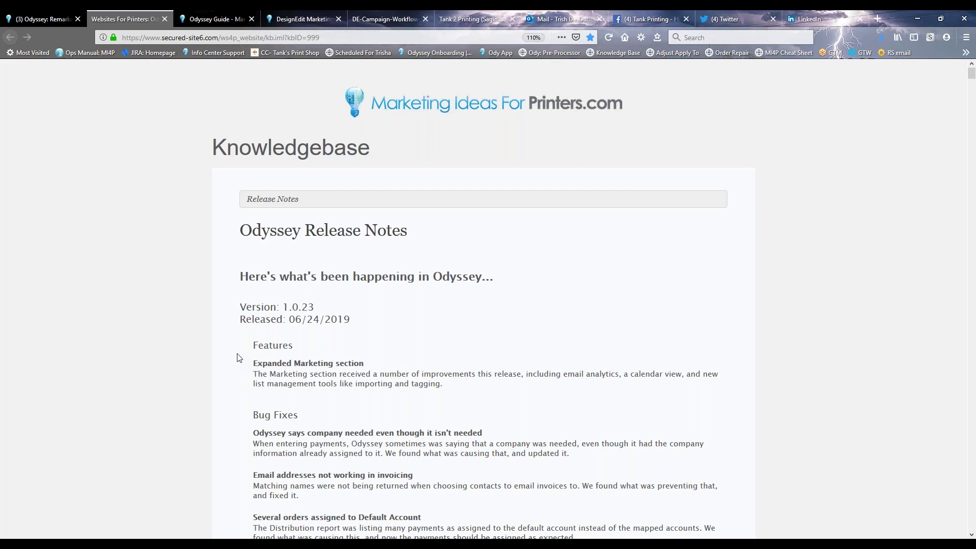
Look through the release notes down to version 0.9.7 and return to the newest entry
scroll(559, 254, "down", 15)
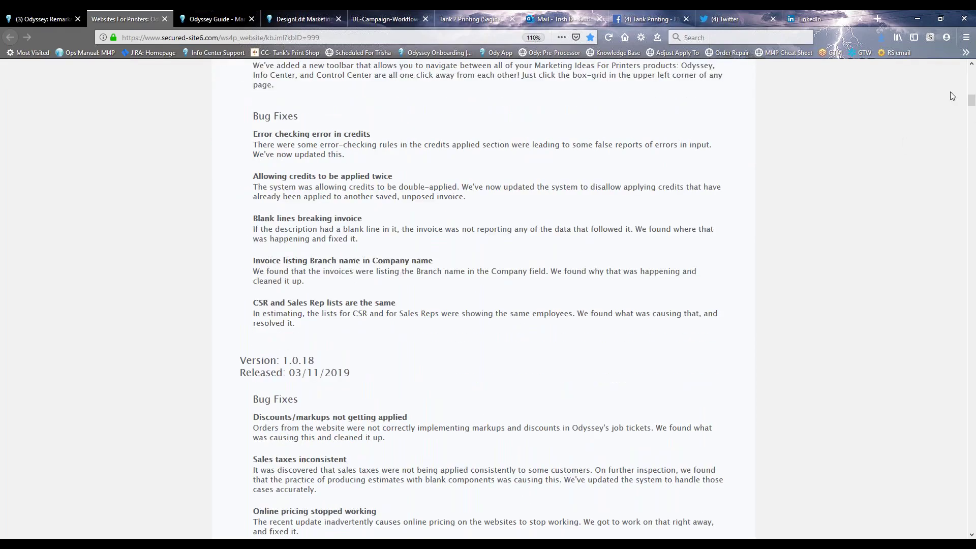
left_click_drag(971, 102, 949, 516)
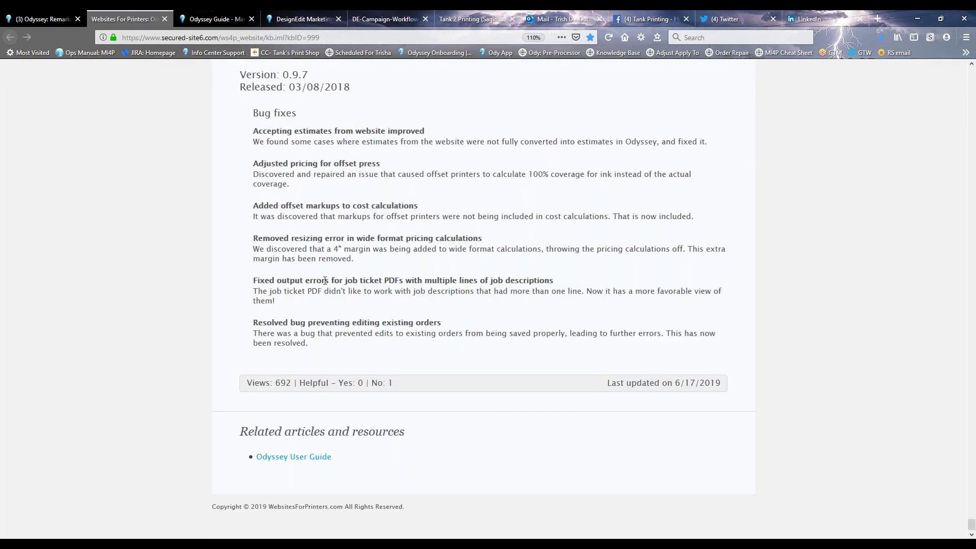
left_click_drag(240, 85, 376, 107)
left_click(396, 101)
left_click_drag(971, 524, 968, 71)
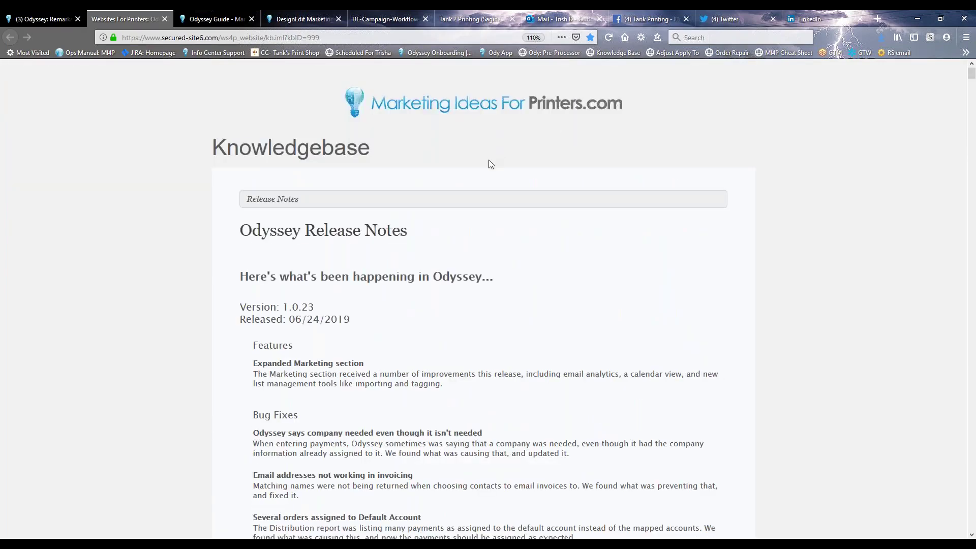
Close the release notes and documentation pages and return to the Odyssey dashboard
left_click(44, 20)
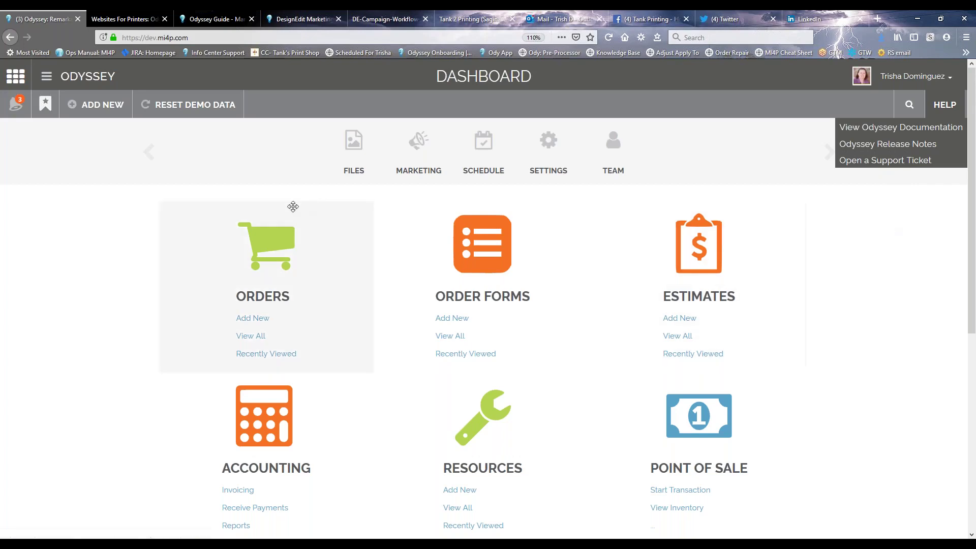
left_click(939, 105)
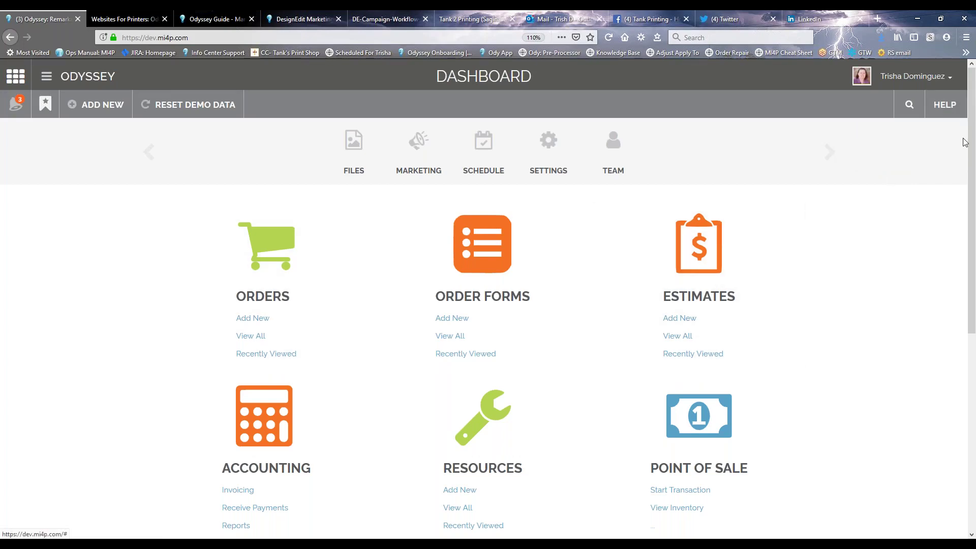
left_click(109, 20)
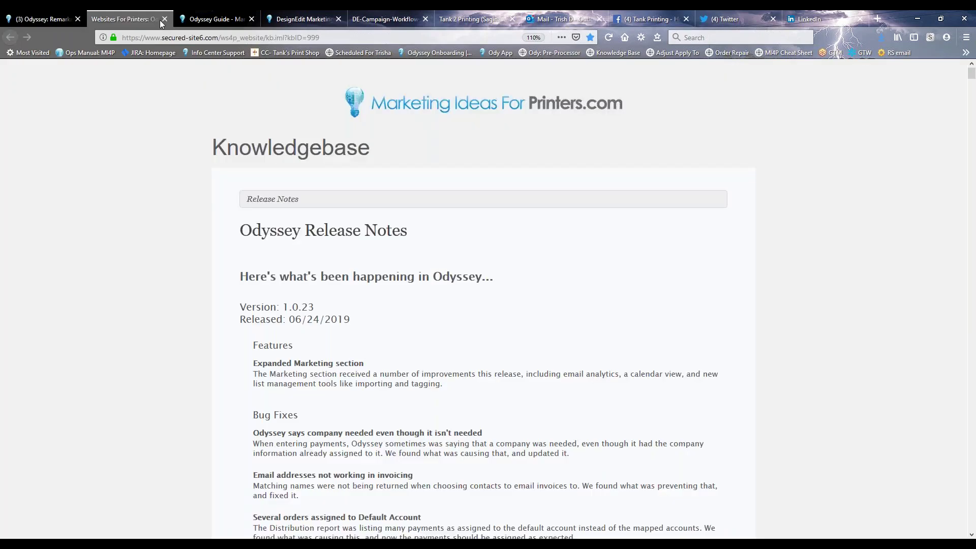
left_click(164, 18)
left_click(164, 19)
left_click(57, 21)
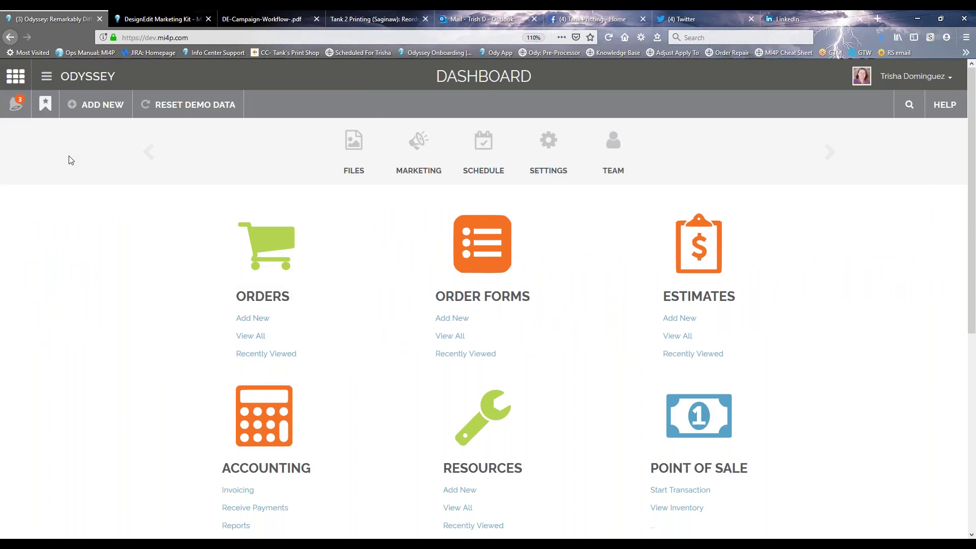
Open the Website Control Center in a new browser tab and turn off its custom Control Center theme
left_click(16, 77)
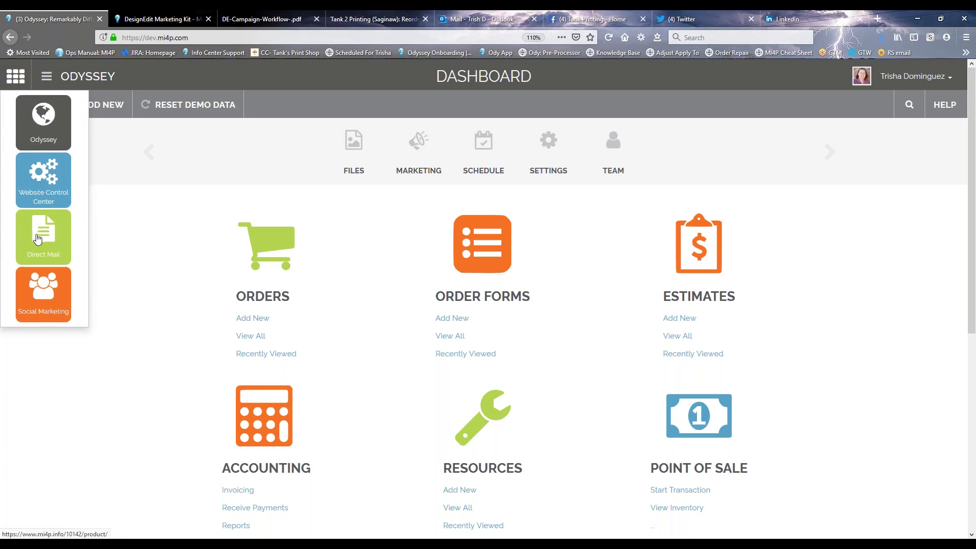
right_click(33, 187)
left_click(56, 192)
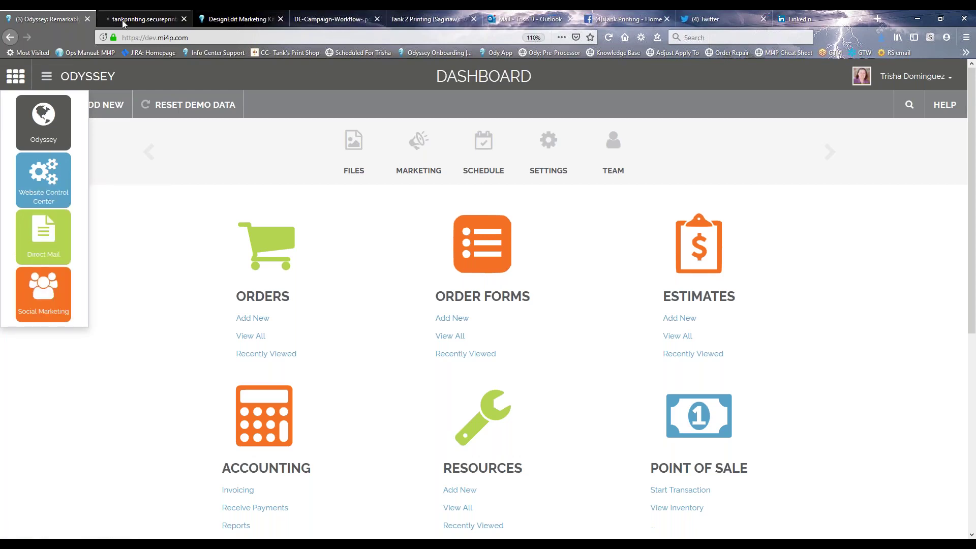
left_click(882, 37)
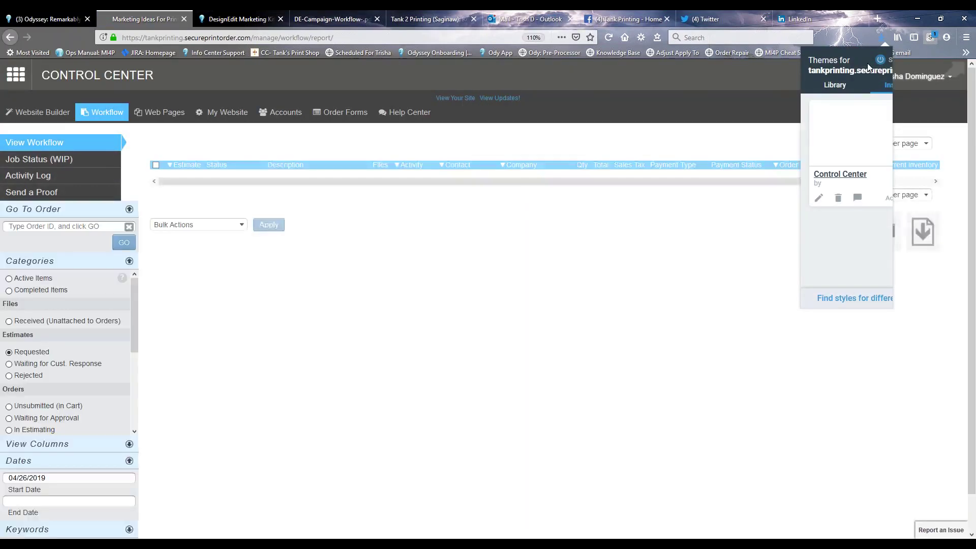
left_click(393, 221)
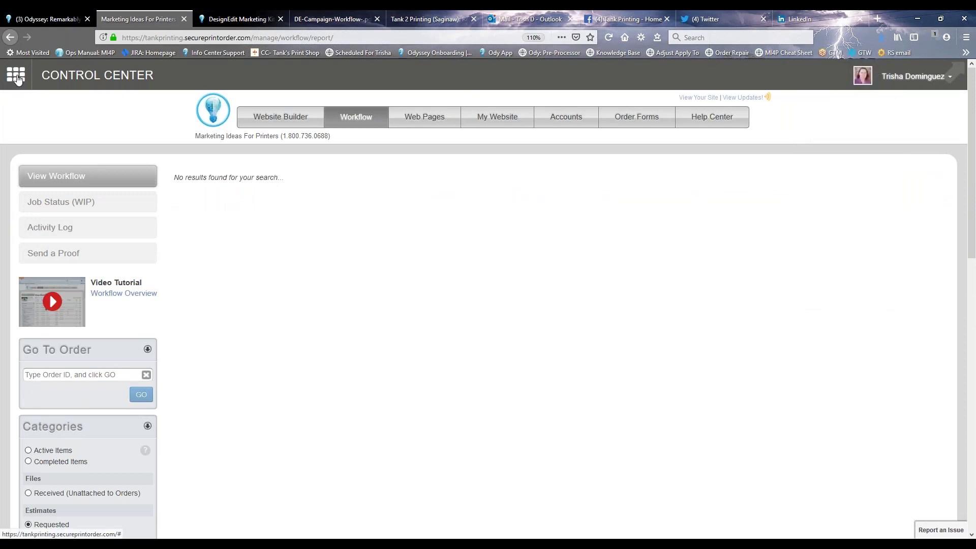
Open the Direct Mail product page in a new browser tab from the Control Center's product switcher
left_click(17, 76)
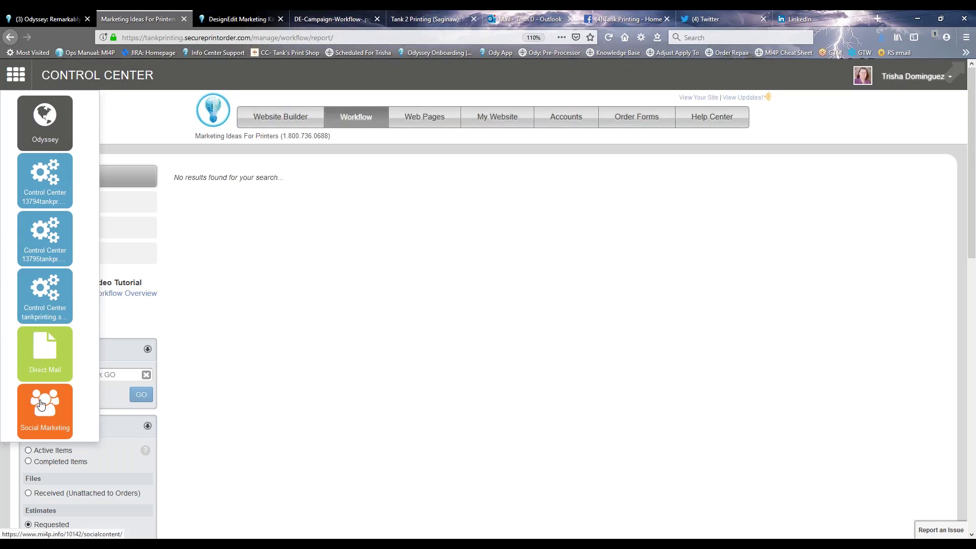
right_click(32, 347)
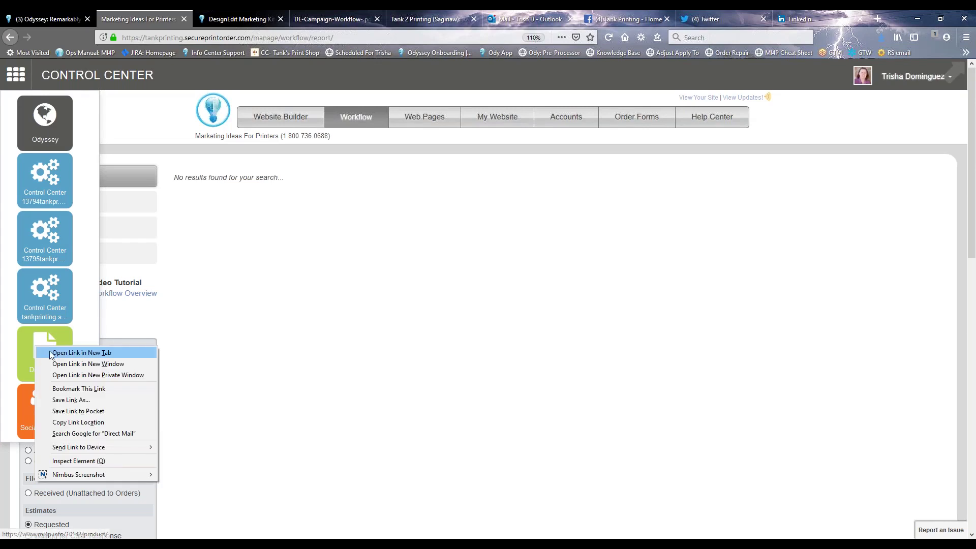
left_click(50, 350)
left_click(198, 20)
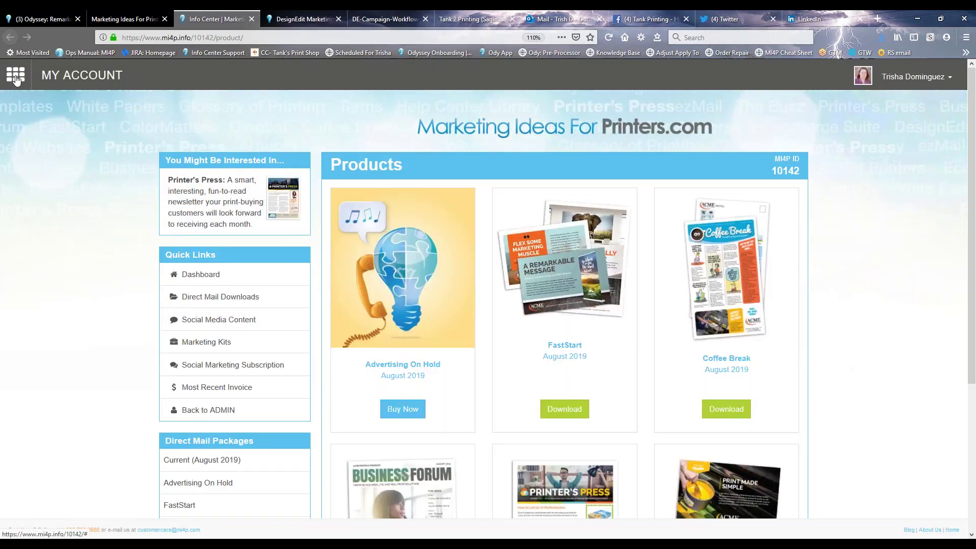
Compare the product switcher in the Direct Mail account page, the Control Center and the Odyssey dashboard
left_click(15, 78)
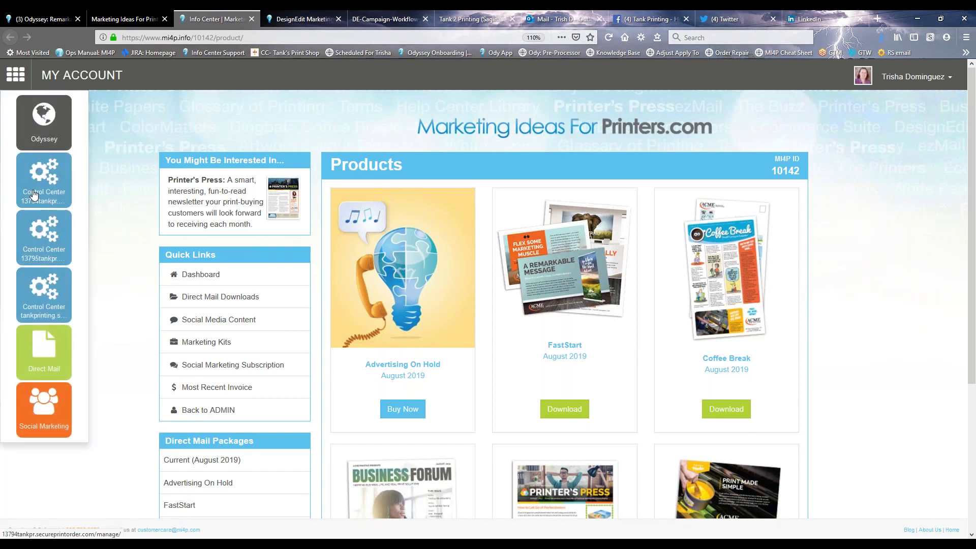
left_click(105, 159)
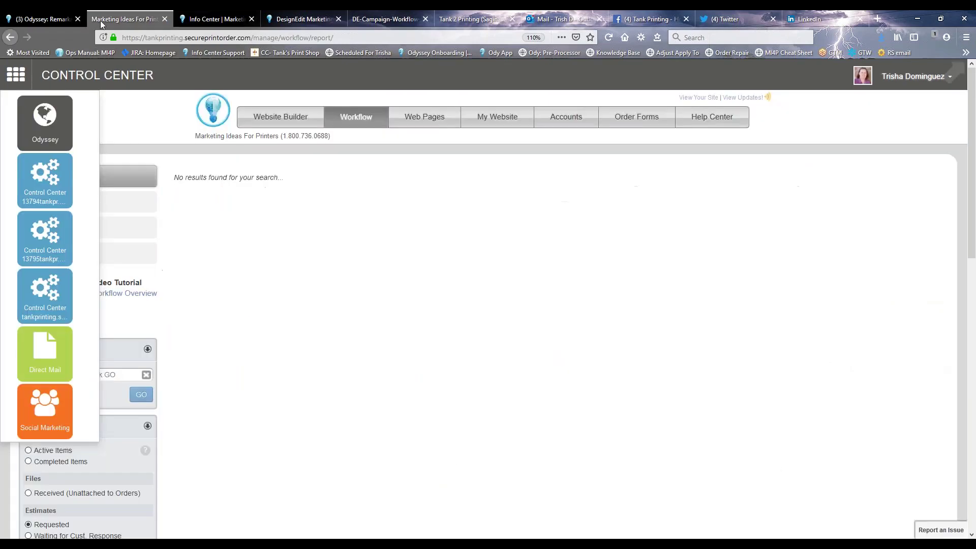
left_click(192, 19)
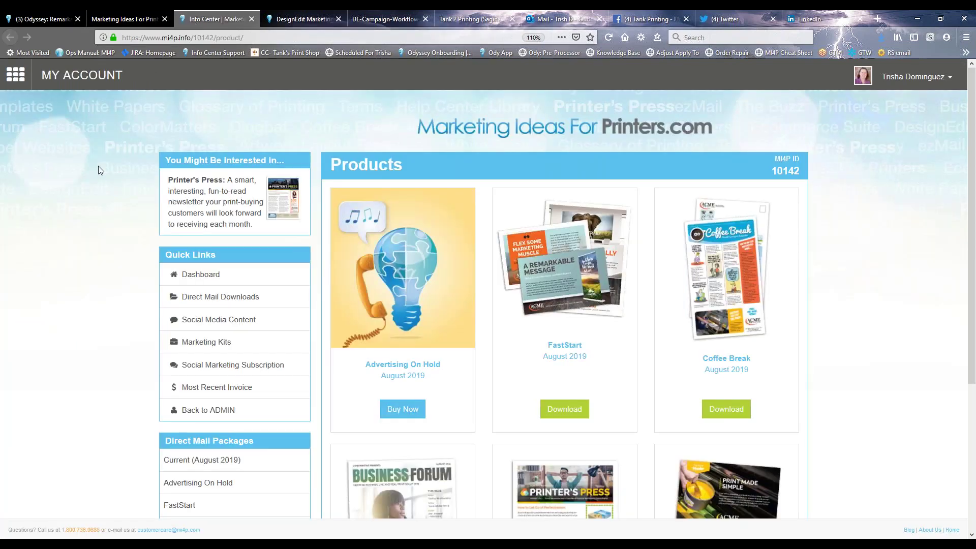
left_click(21, 20)
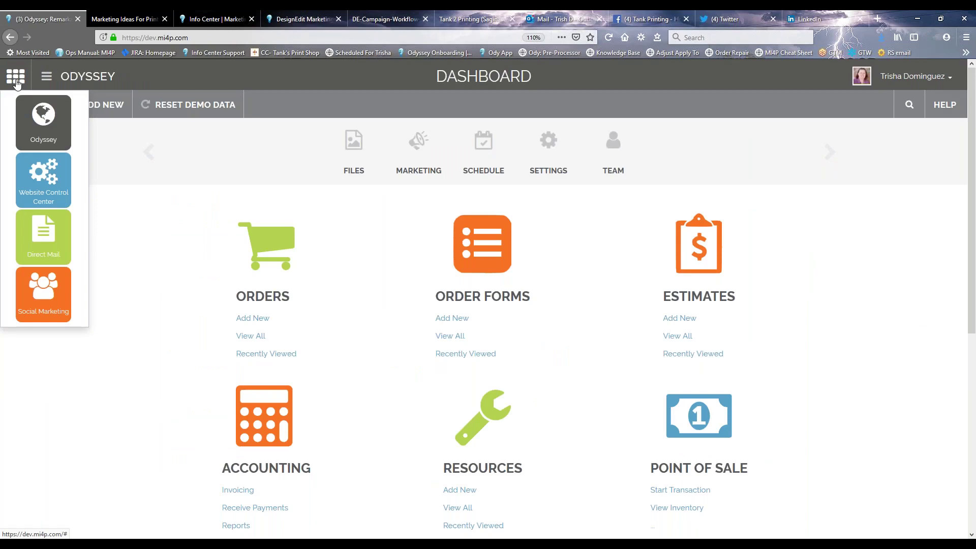
left_click(16, 78)
left_click(16, 77)
Close the Control Center and Direct Mail pages and return to the Odyssey dashboard
left_click(139, 23)
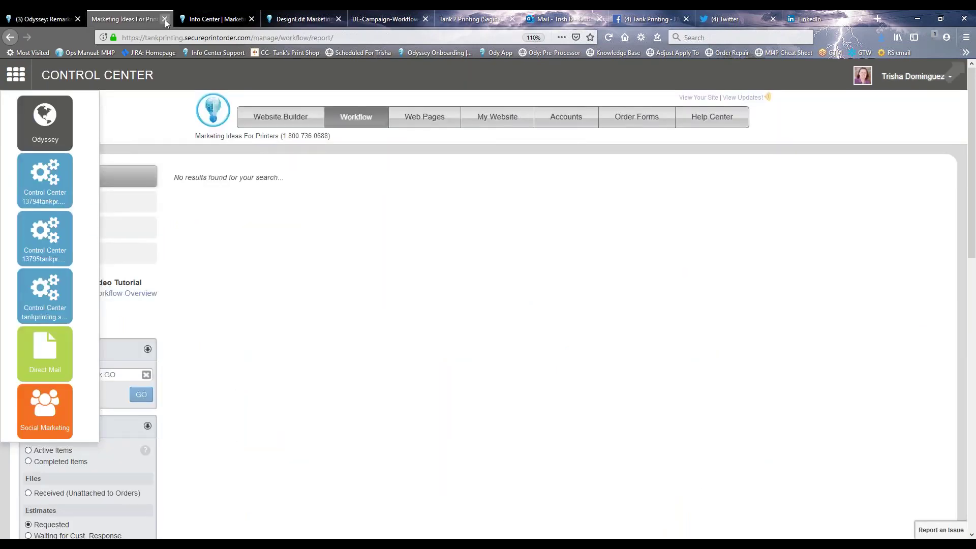
left_click(164, 20)
left_click(165, 21)
left_click(59, 20)
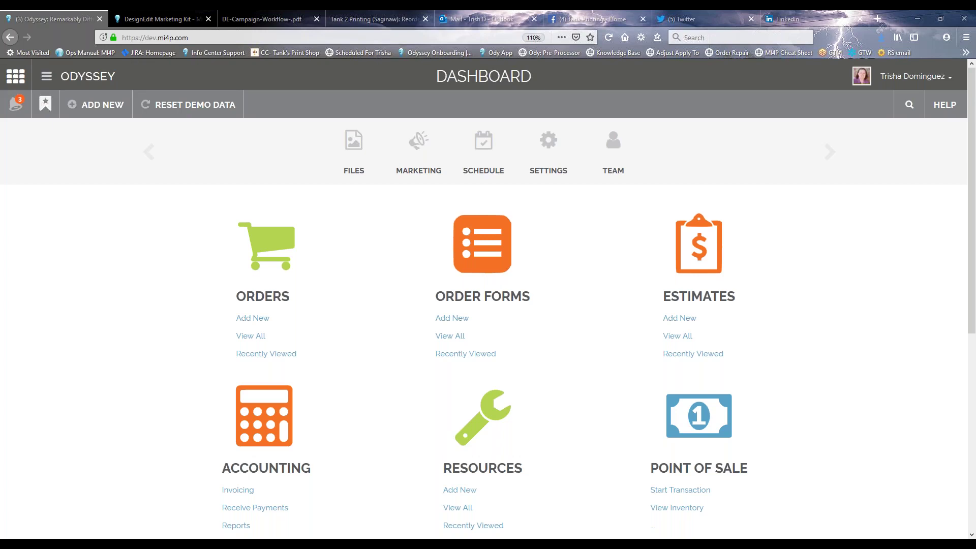
Reopen the Odyssey Release Notes in a new browser tab and highlight the "Expanded Marketing section" heading under version 1.0.23
left_click(944, 105)
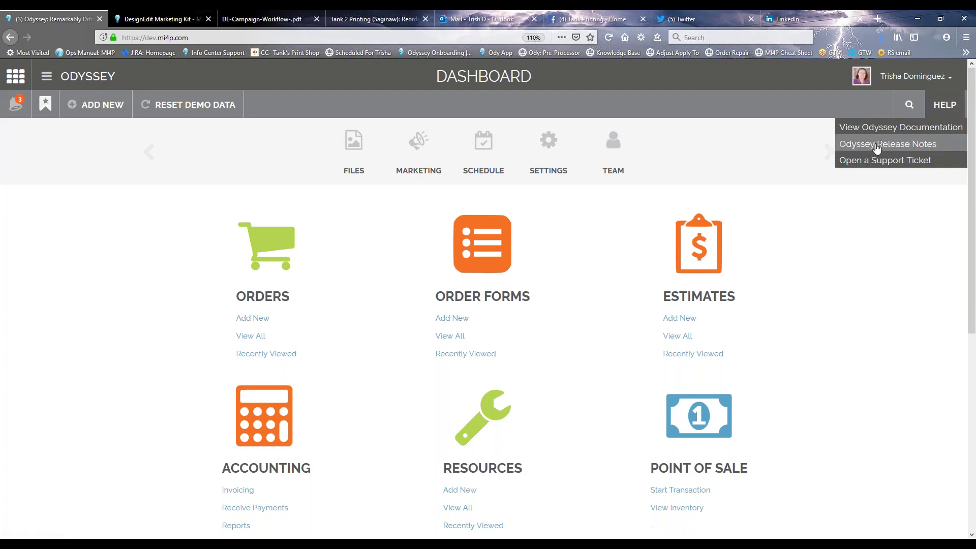
right_click(843, 145)
left_click(889, 152)
left_click(147, 18)
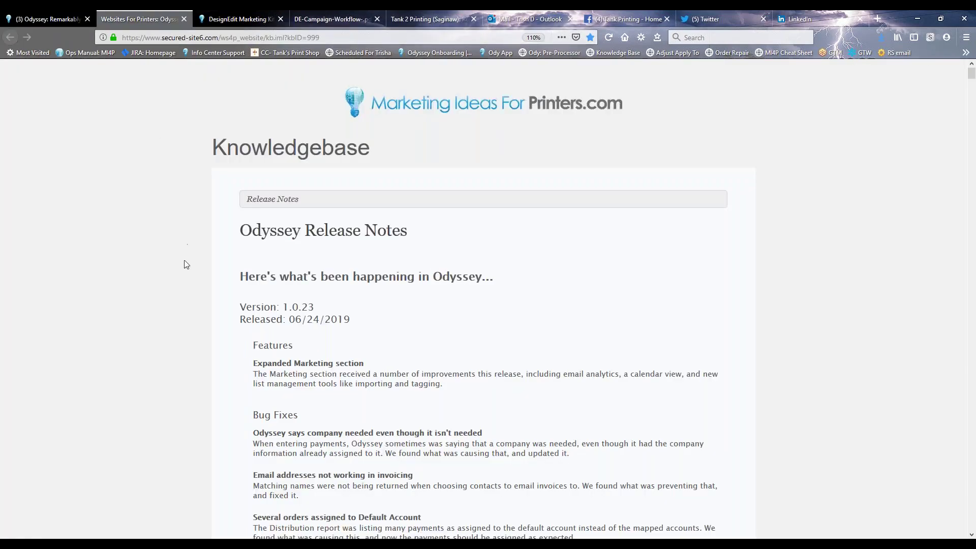
scroll(226, 249, "down", 3)
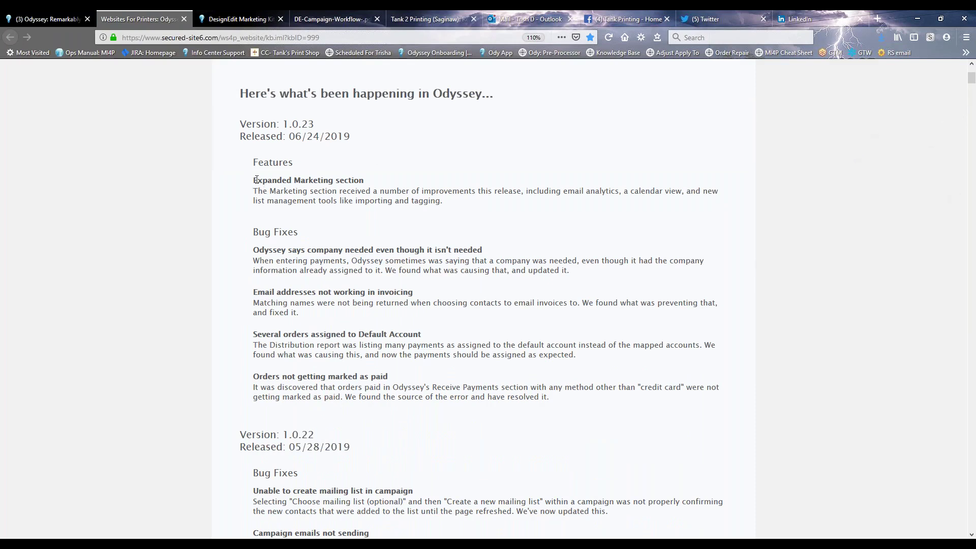
left_click_drag(257, 180, 368, 178)
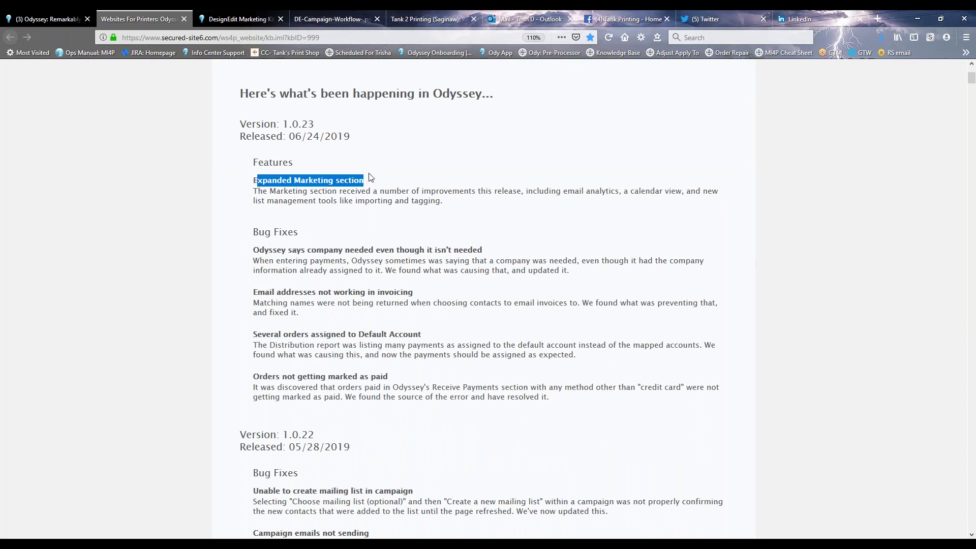
Clear the highlight in the release notes, return to the Odyssey dashboard and show its help options
left_click(258, 193)
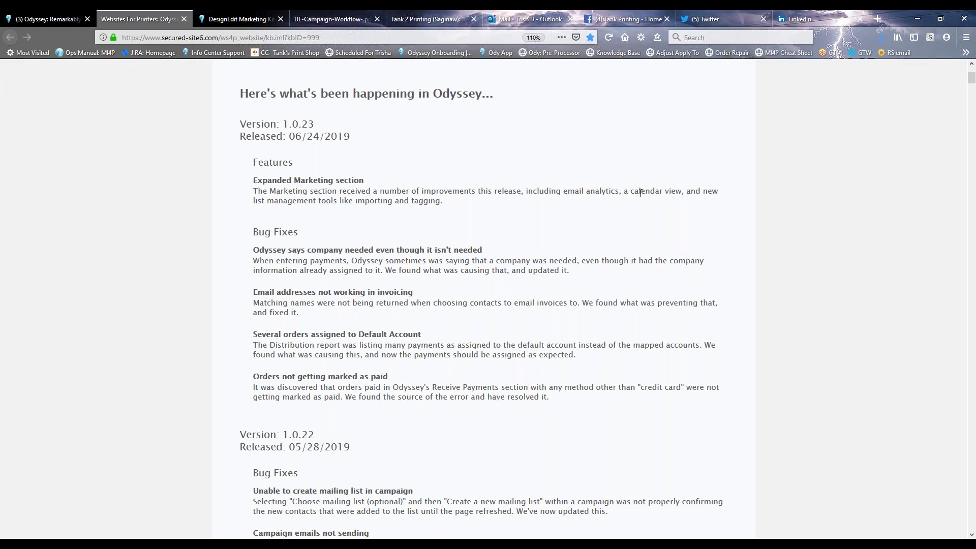
left_click(43, 24)
left_click(129, 236)
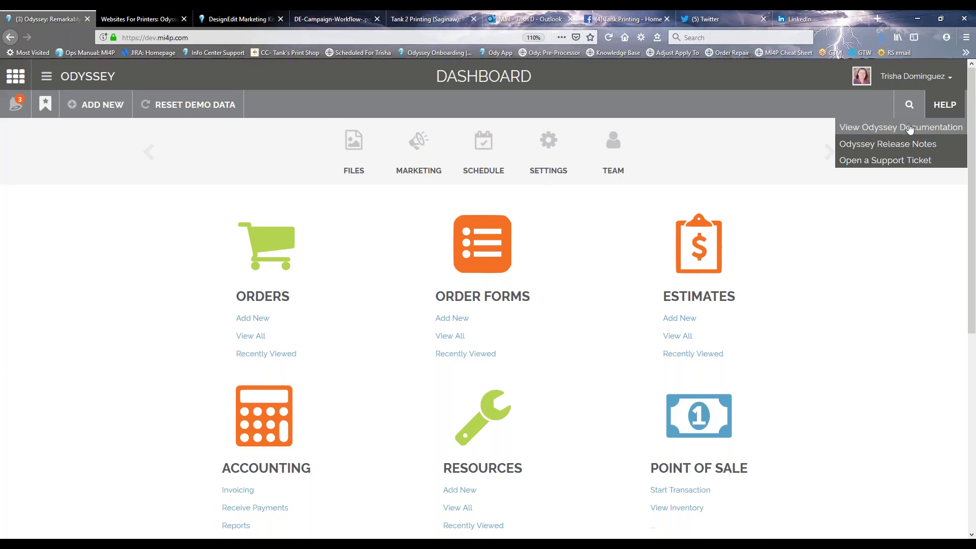
left_click(941, 111)
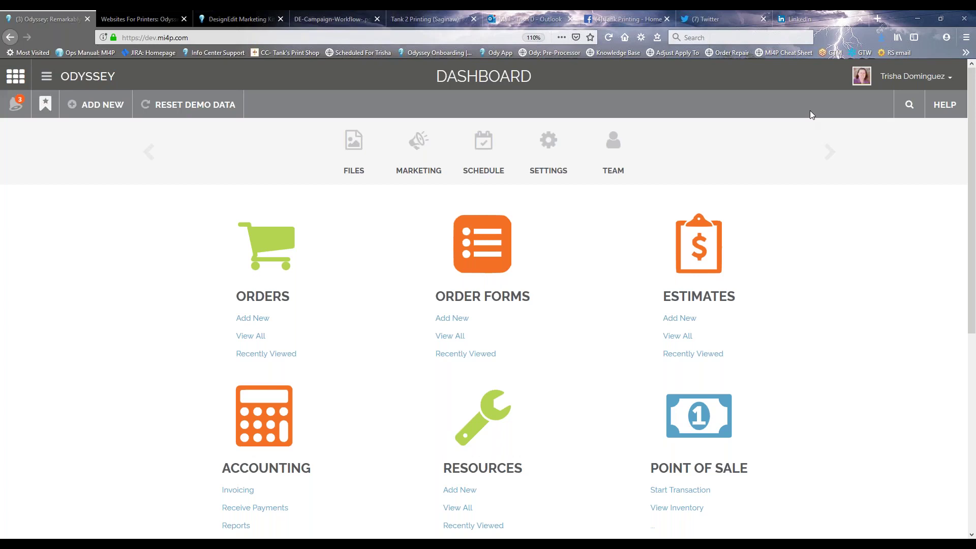
Close the Odyssey Release Notes page and return to the Odyssey dashboard
left_click(136, 19)
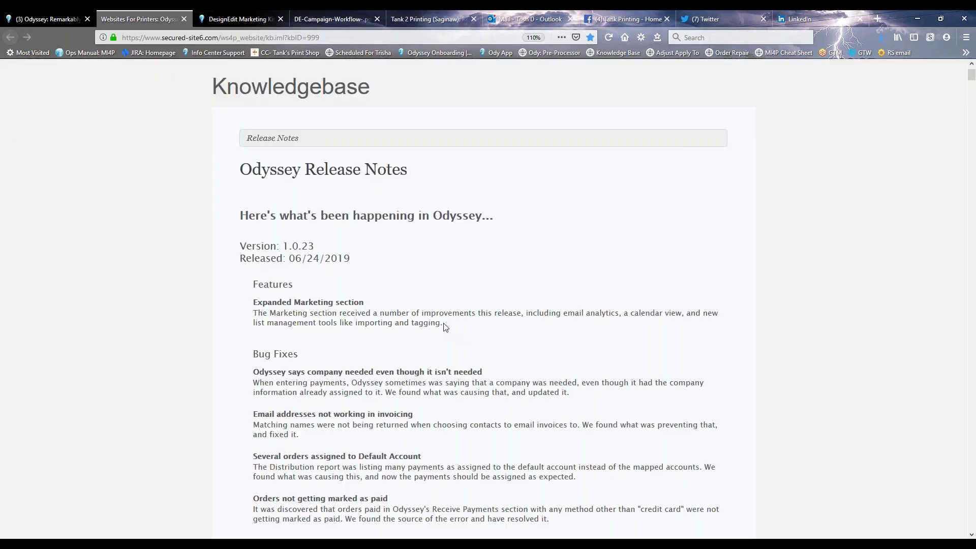
left_click(184, 19)
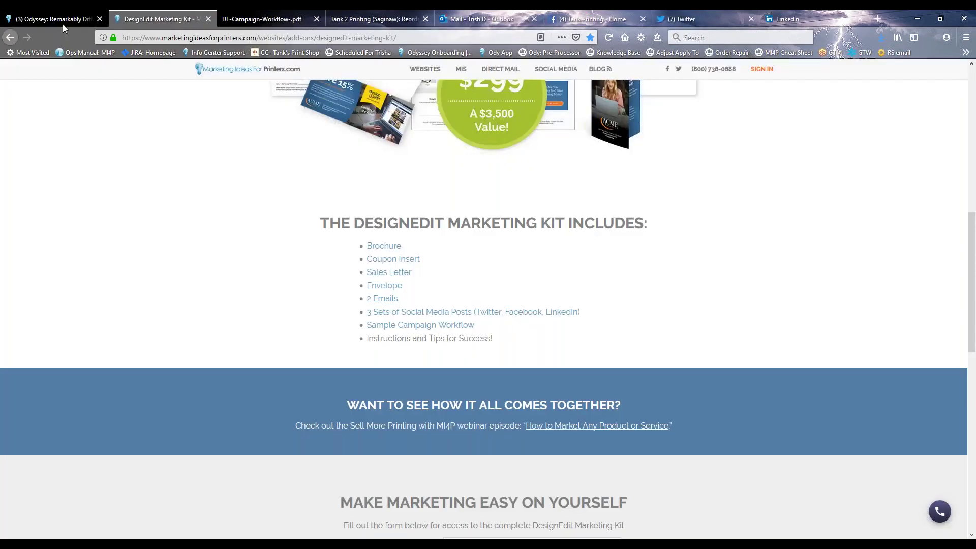
left_click(60, 19)
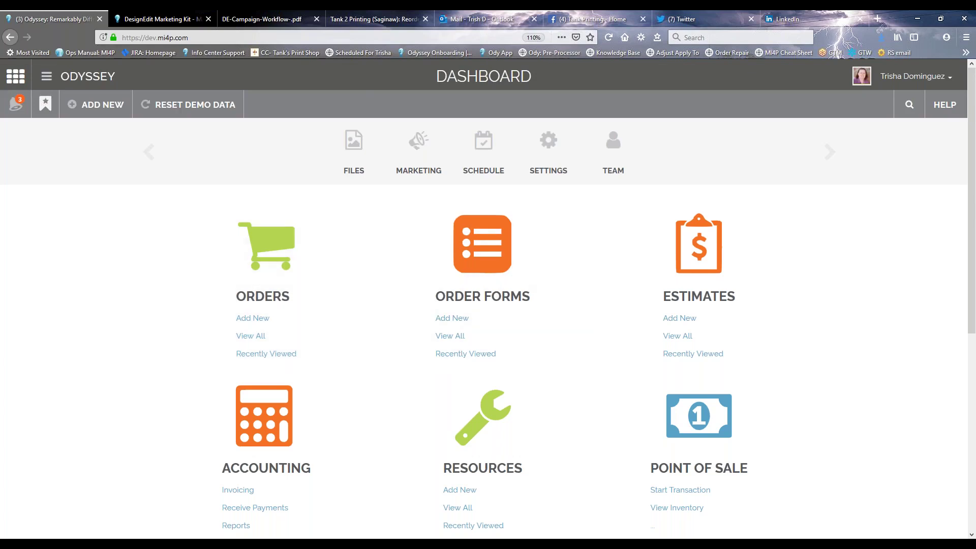
Move the Marketing shortcut ahead of Files on the dashboard and open the Marketing section
mouse_move(358, 184)
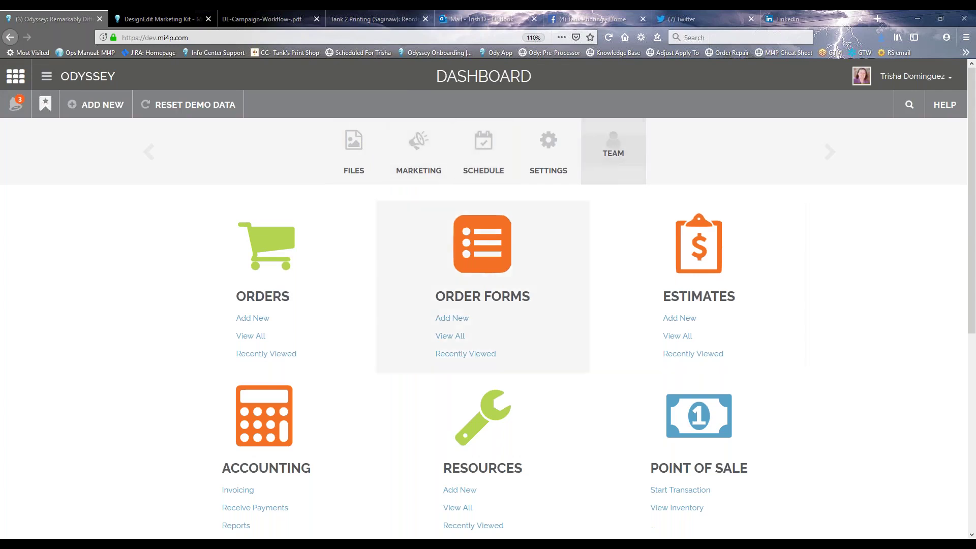
mouse_move(418, 147)
left_click_drag(418, 137, 350, 127)
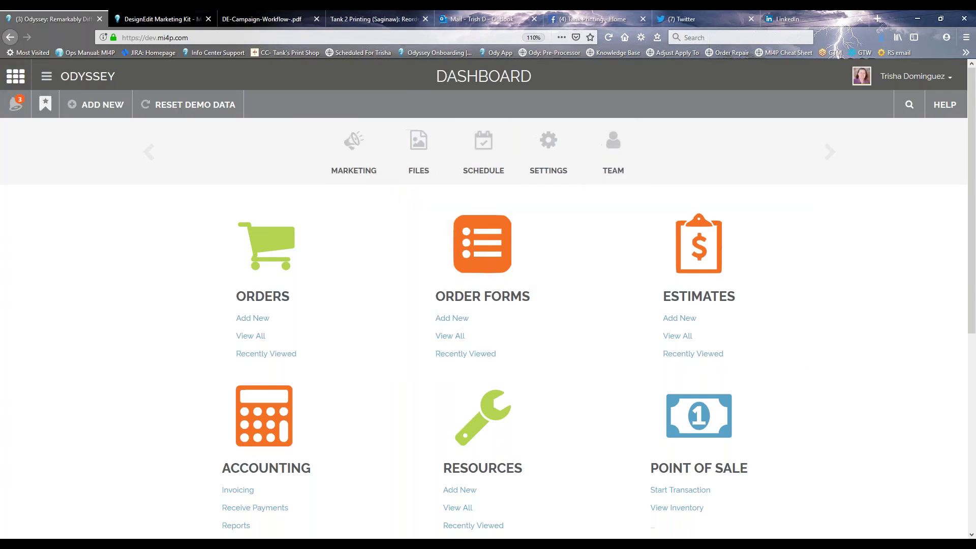
left_click(349, 144)
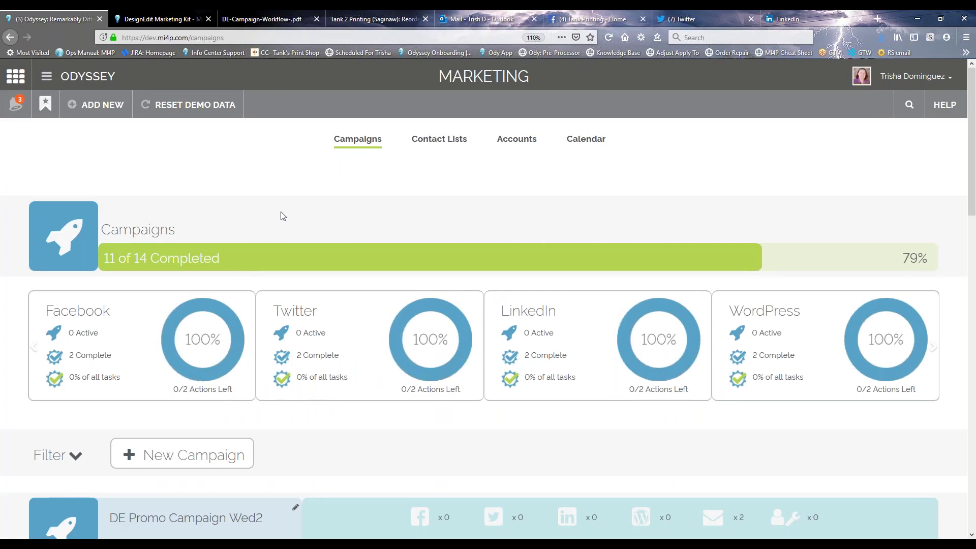
Check the action progress of "This Week in Odyssey campaign" in the campaign list and open it in the Campaign Builder
scroll(283, 216, "down", 4)
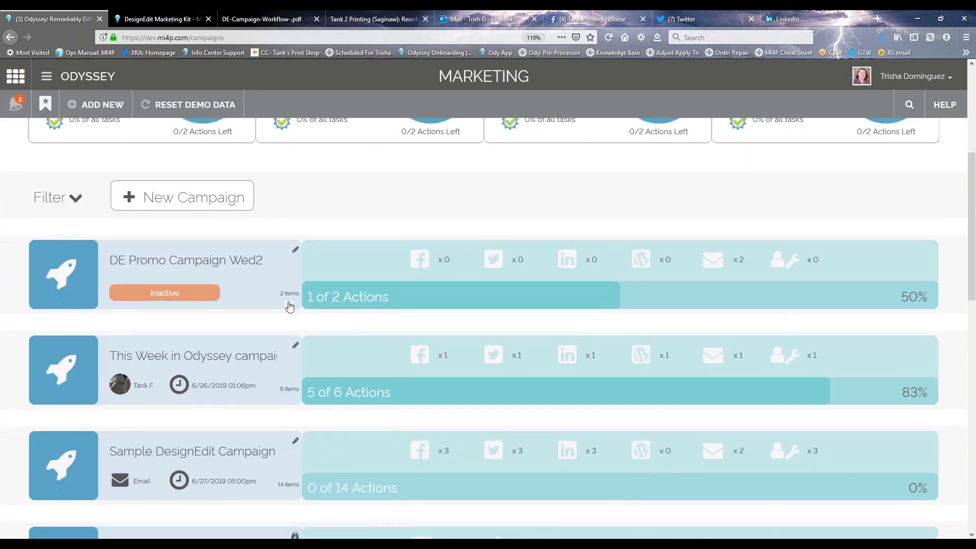
scroll(285, 305, "down", 1)
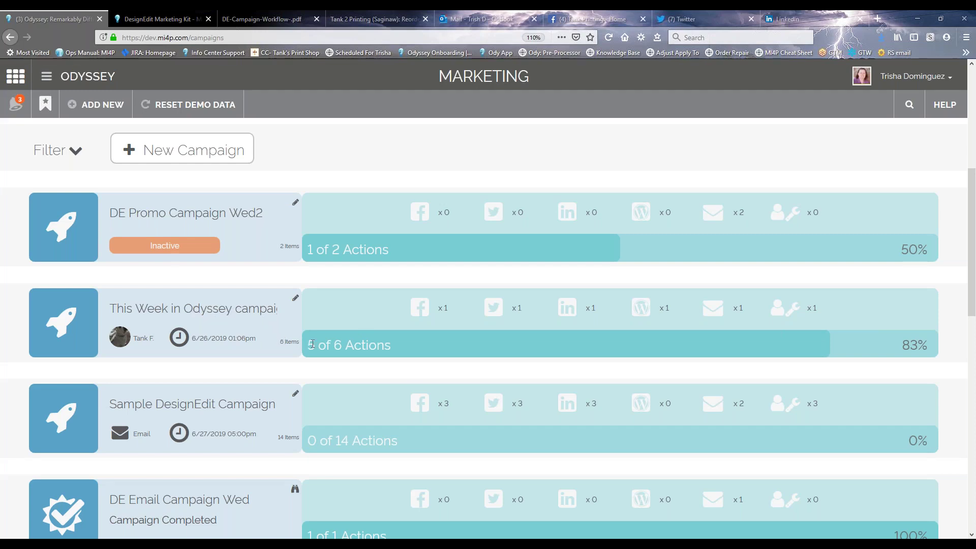
left_click_drag(311, 345, 372, 345)
left_click(388, 345)
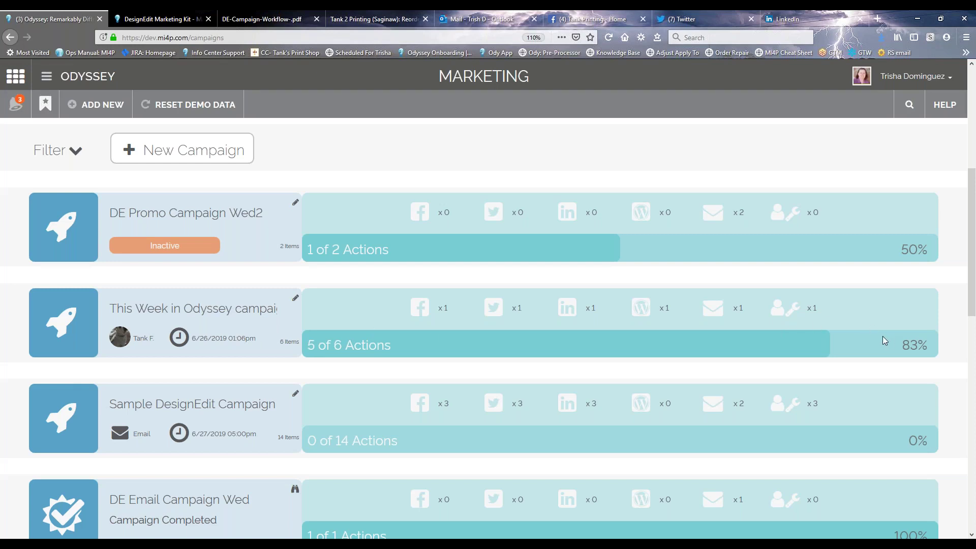
left_click(296, 300)
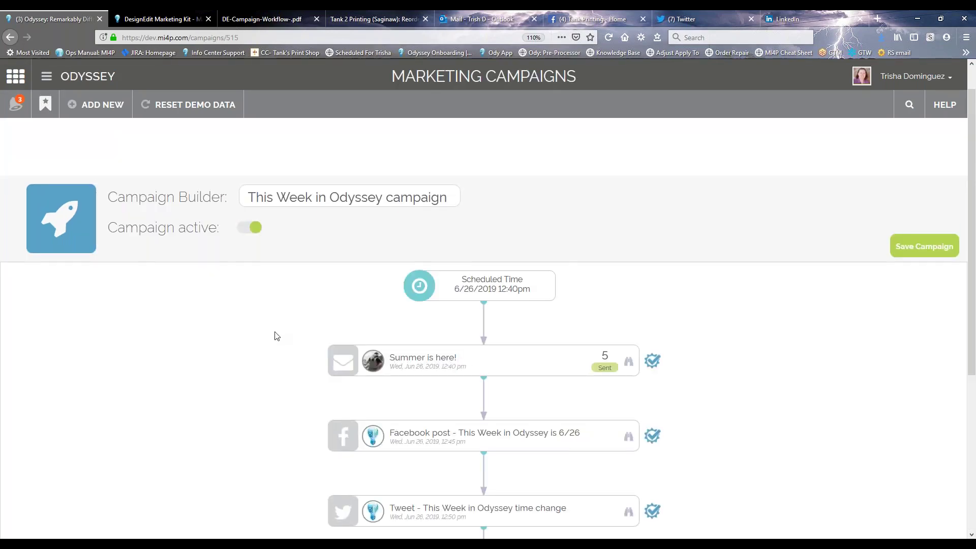
Examine the campaign's action sequence from the "Summer is here!" email through the social and blog posts to the "Check mail" task
scroll(283, 311, "down", 3)
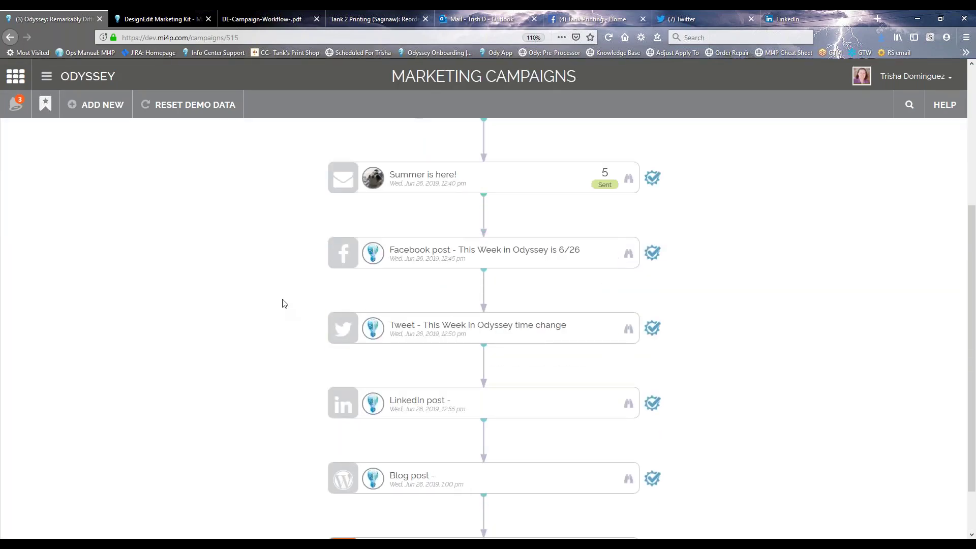
scroll(284, 303, "down", 1)
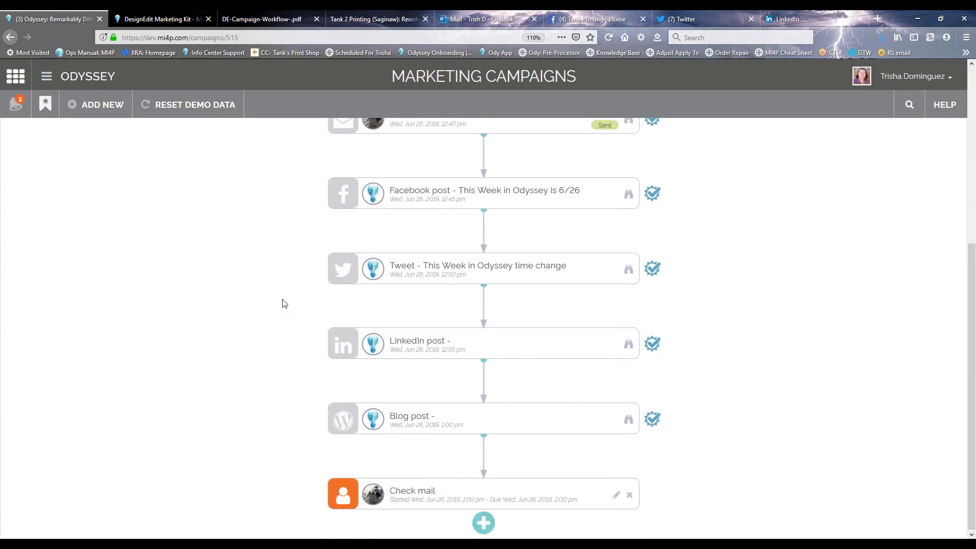
scroll(283, 304, "up", 3)
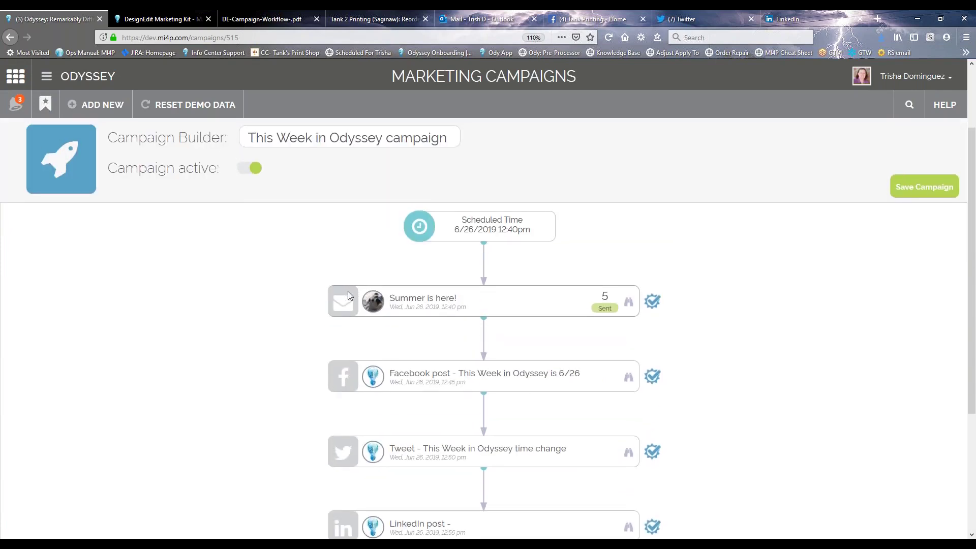
scroll(347, 291, "down", 1)
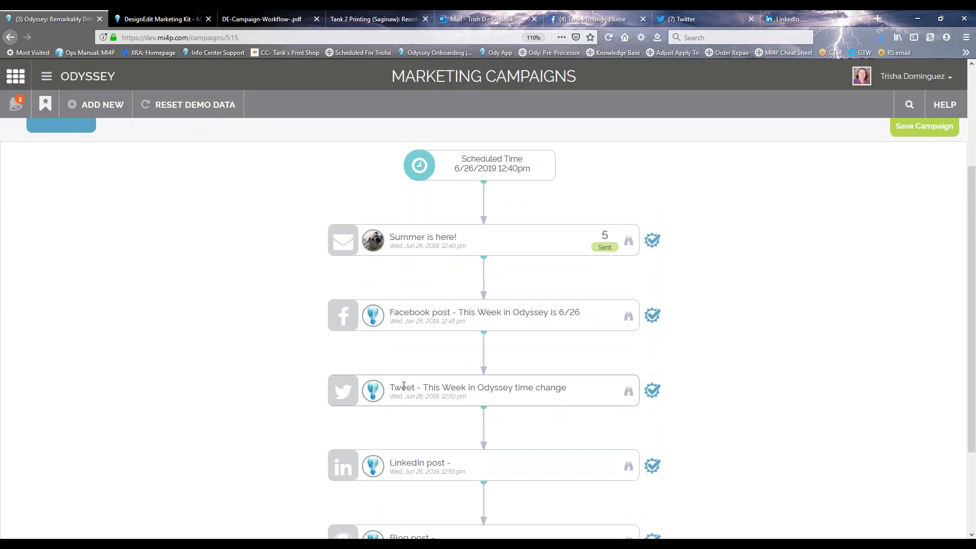
scroll(403, 386, "down", 2)
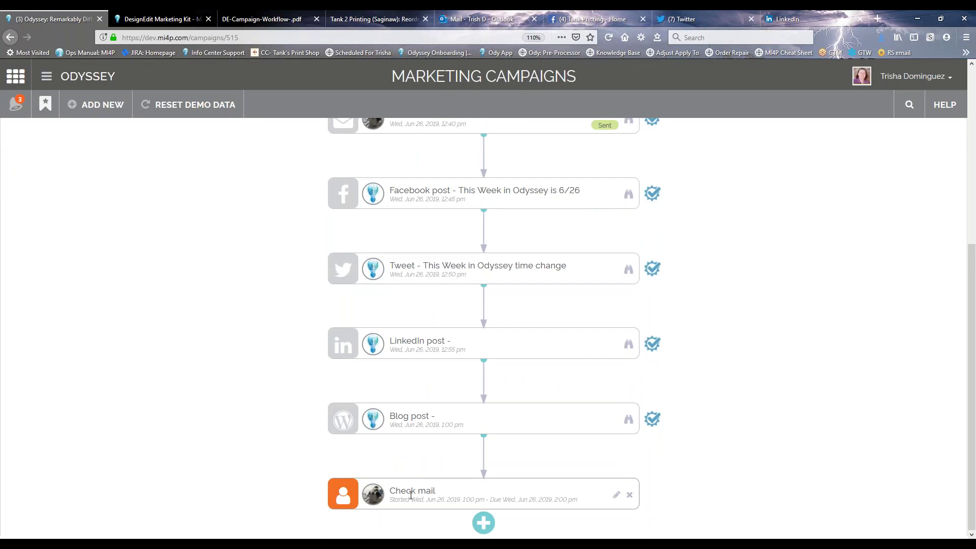
scroll(305, 368, "up", 3)
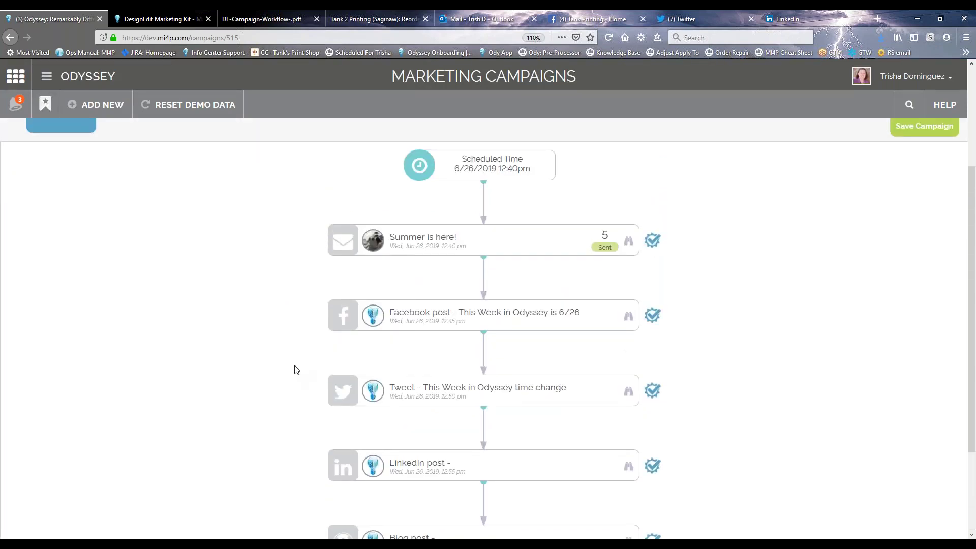
scroll(296, 369, "down", 3)
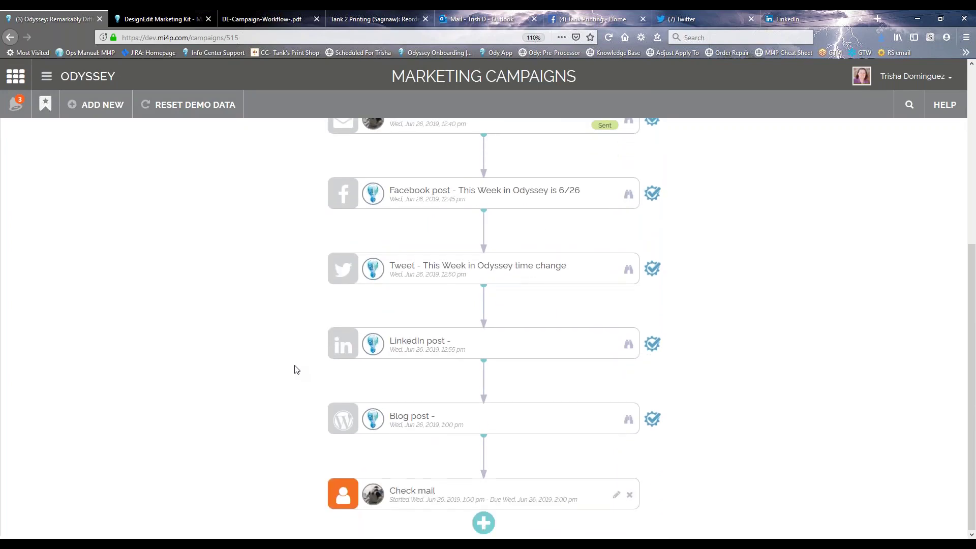
scroll(296, 369, "up", 3)
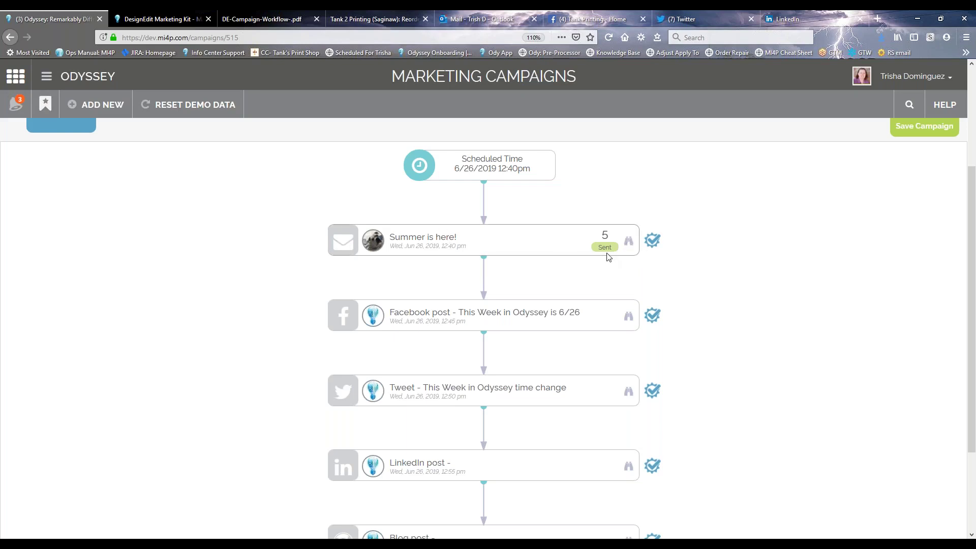
Point out the sent count on the "Summer is here!" email action and open its email analytics
left_click_drag(601, 230, 618, 249)
left_click(611, 270)
left_click(629, 243)
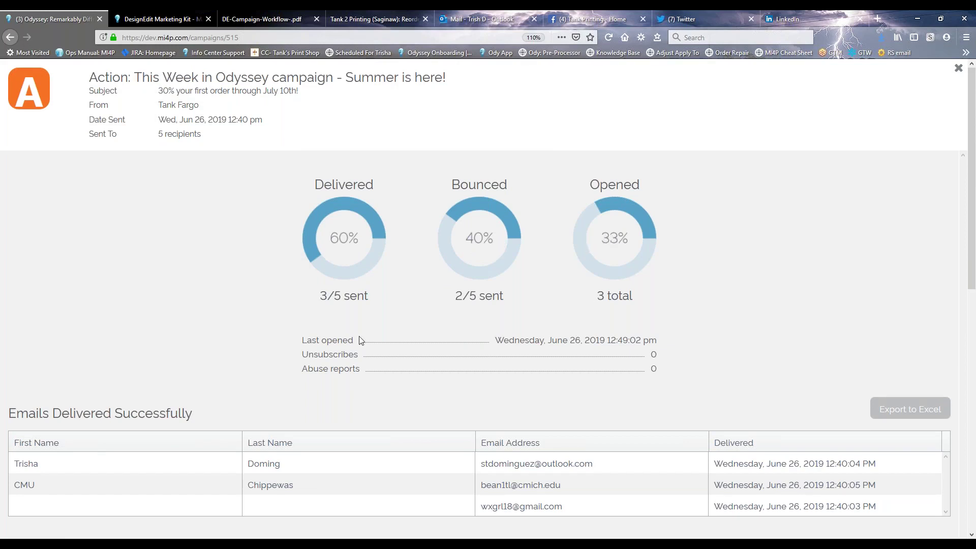
Highlight the "Last opened" and "Unsubscribes" lines in the email analytics summary
left_click_drag(303, 341, 370, 349)
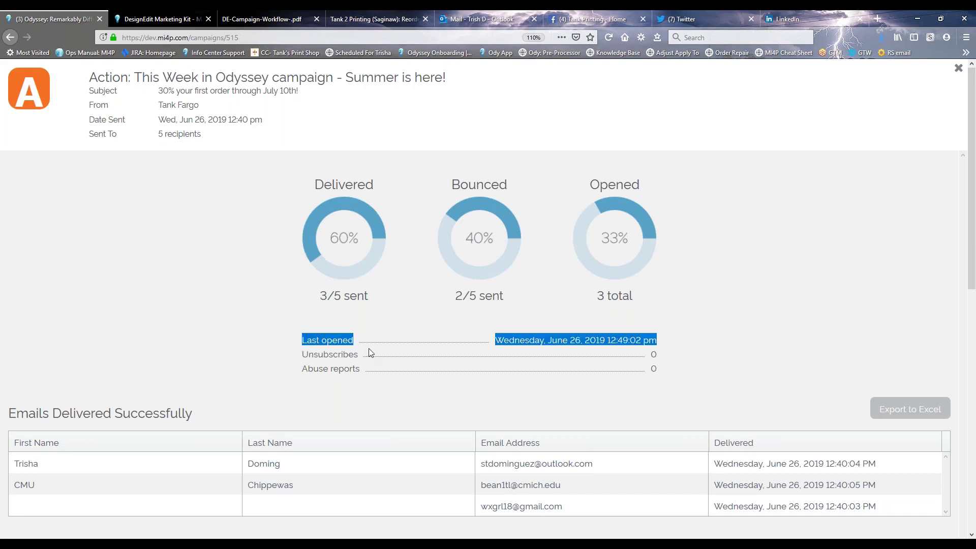
left_click(478, 348)
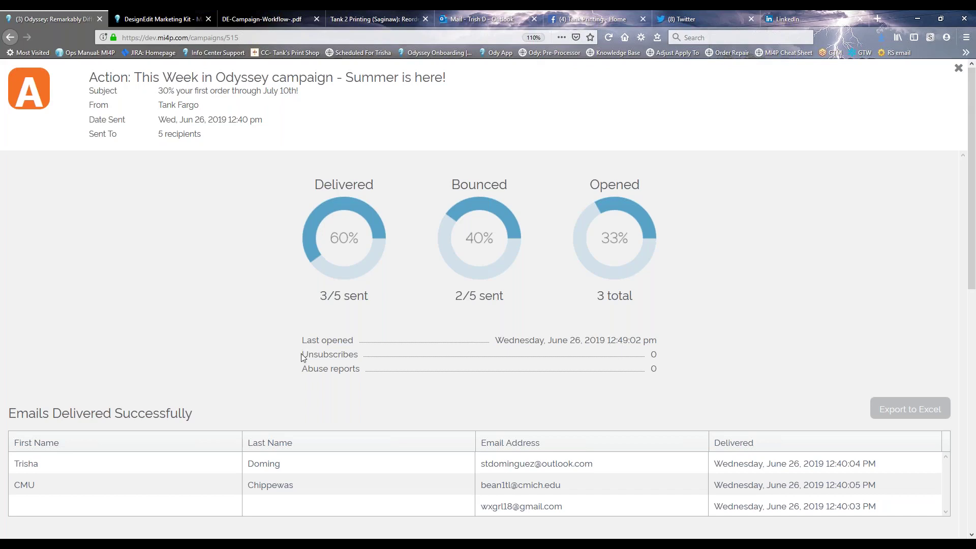
left_click_drag(302, 358, 366, 360)
left_click(369, 360)
Review the recipients, email addresses and delivery times listed under "Emails Delivered Successfully"
scroll(491, 376, "down", 2)
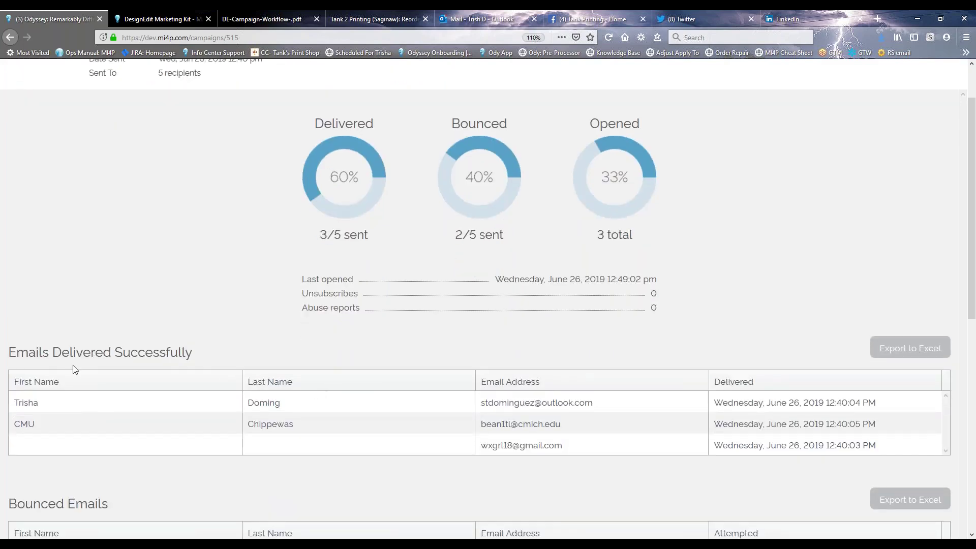
left_click_drag(8, 352, 205, 362)
left_click(206, 361)
left_click(136, 401)
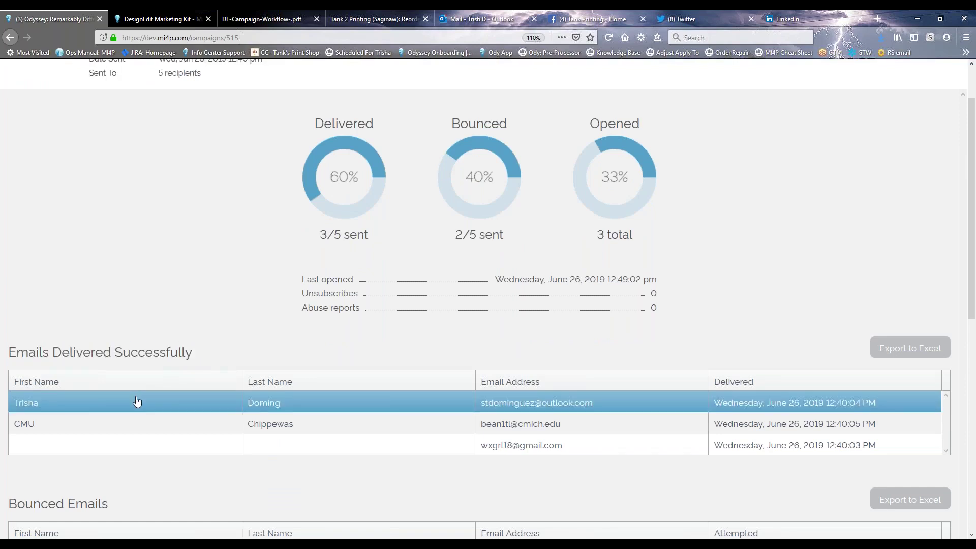
left_click(466, 429)
left_click(497, 409)
left_click(485, 441)
left_click(530, 410)
Highlight the "Bounced Emails" heading and review the bounced recipients beneath it
scroll(504, 409, "down", 2)
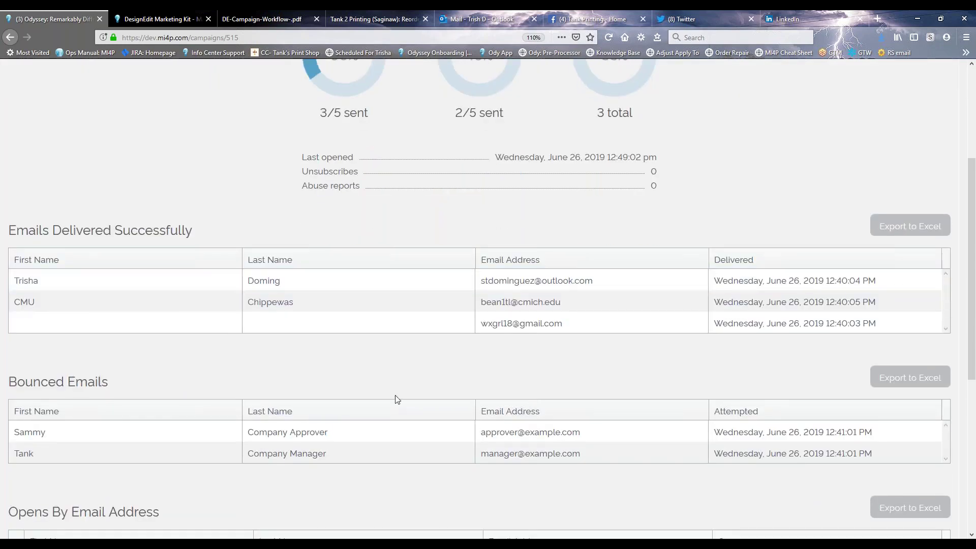
left_click_drag(8, 382, 107, 380)
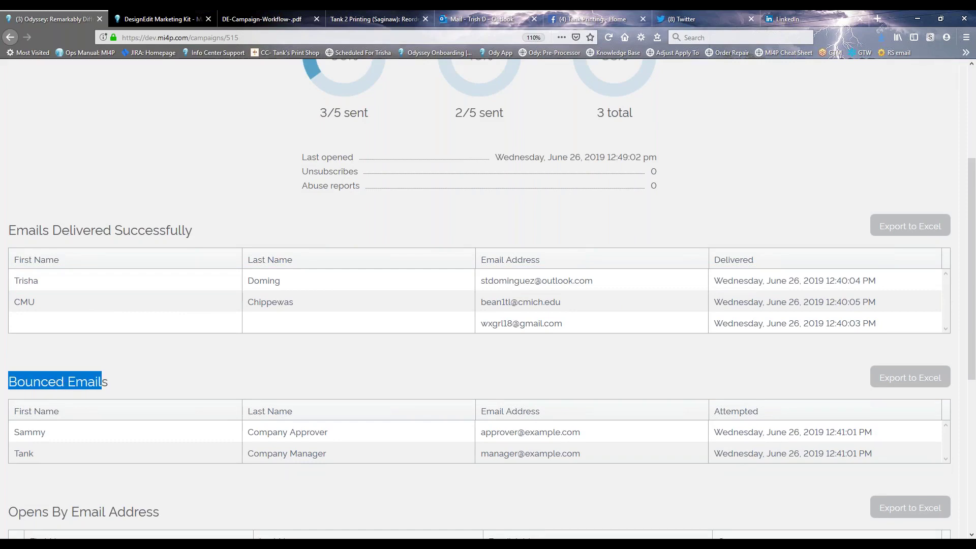
left_click(120, 377)
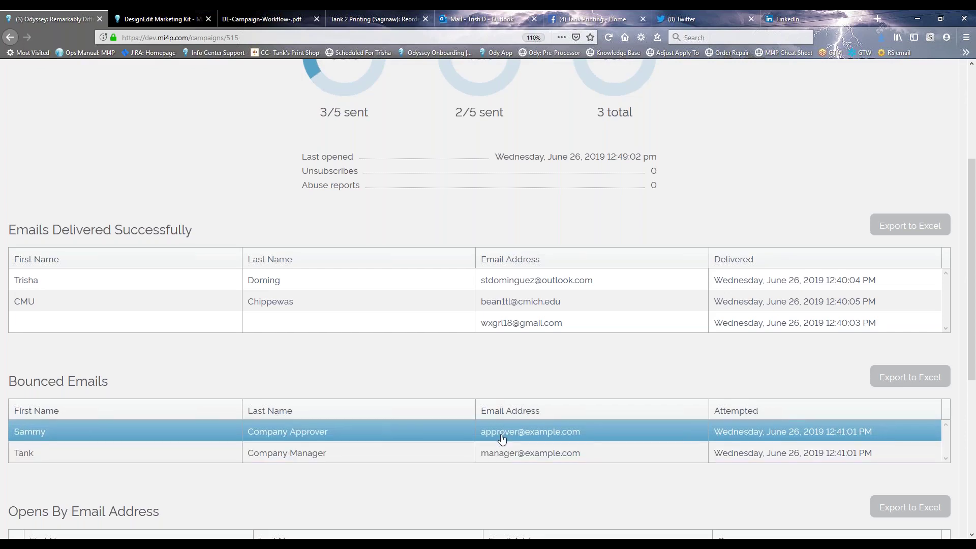
Review the "Opens By Email Address" table and the "Opens By Hour of the Day" chart
scroll(499, 436, "down", 2)
scroll(498, 379, "down", 1)
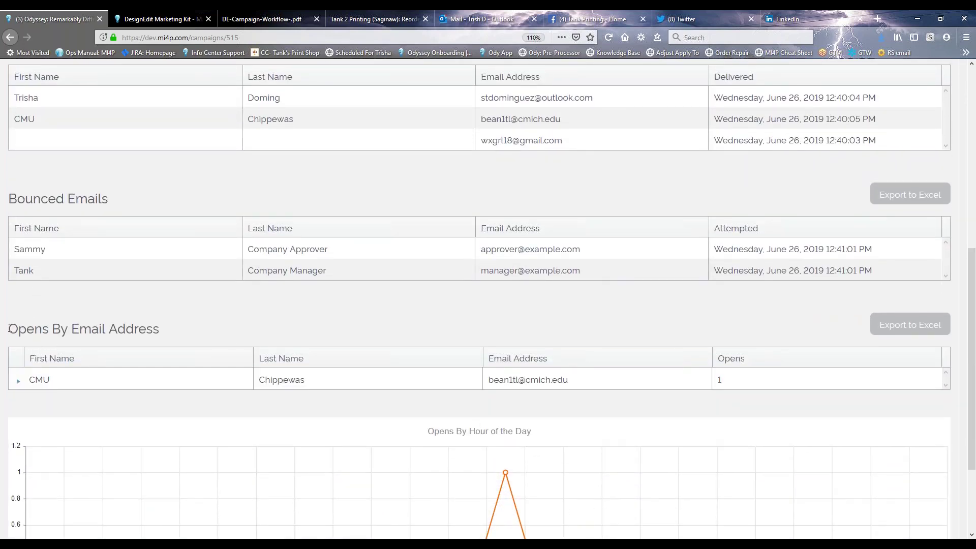
left_click(733, 385)
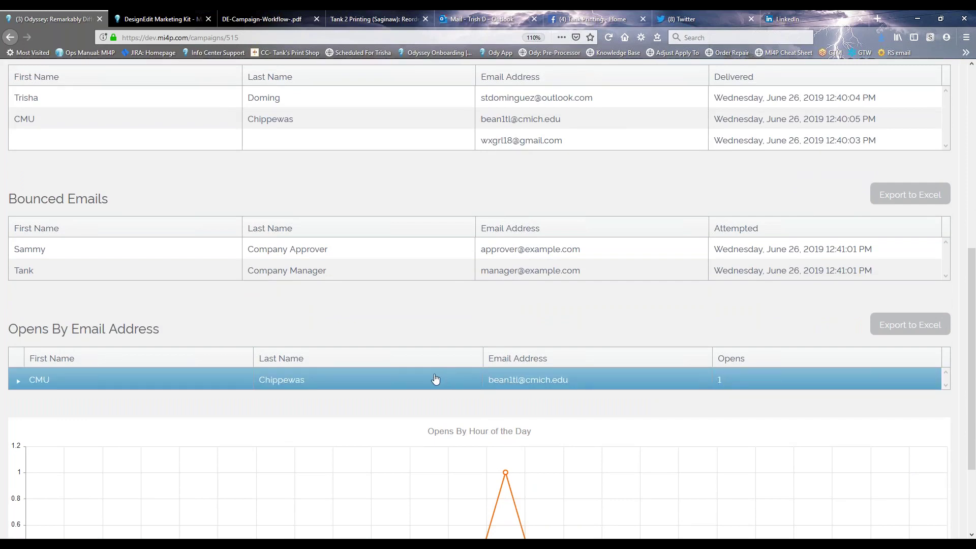
scroll(435, 379, "down", 2)
Export the "Emails Delivered Successfully" list to Excel, open Export.xlsx in Microsoft Excel and maximize its window
scroll(364, 290, "up", 4)
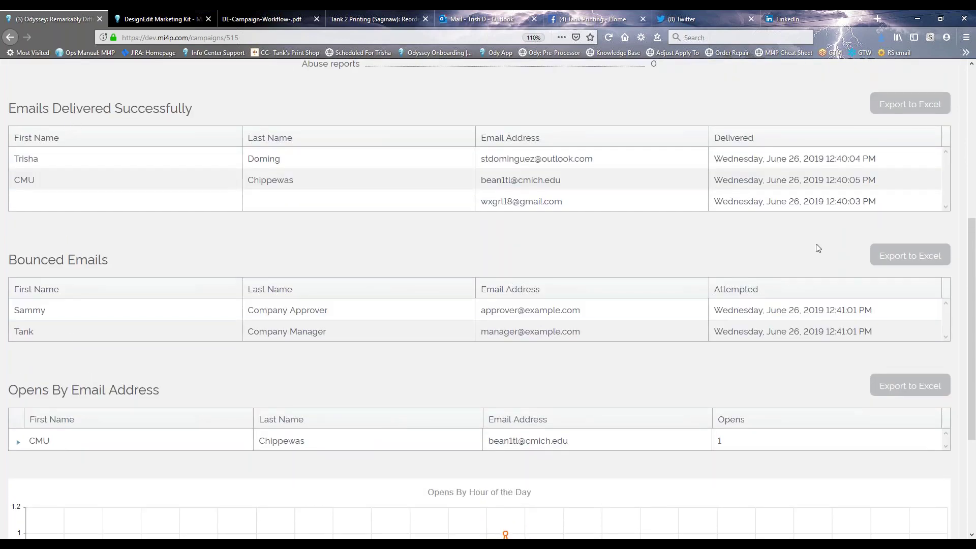
left_click(895, 112)
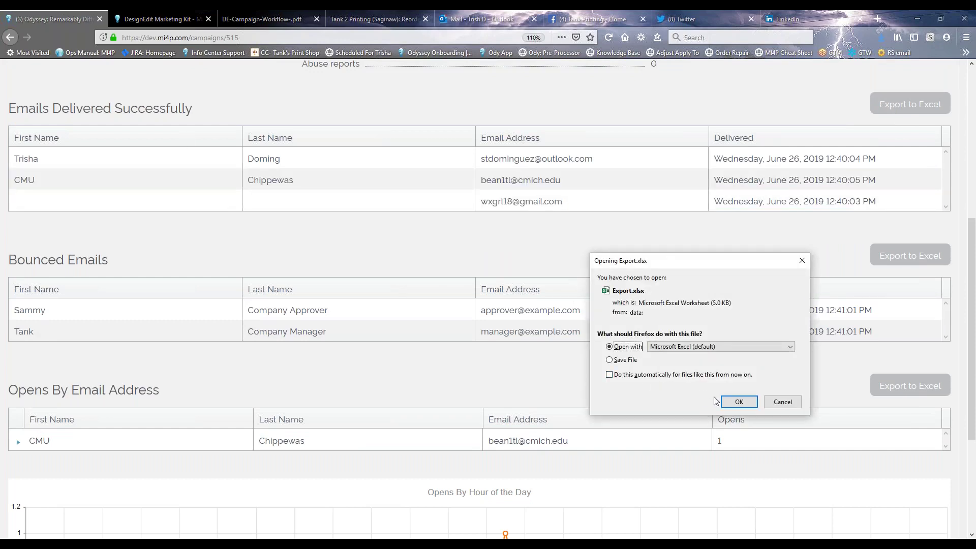
left_click(739, 401)
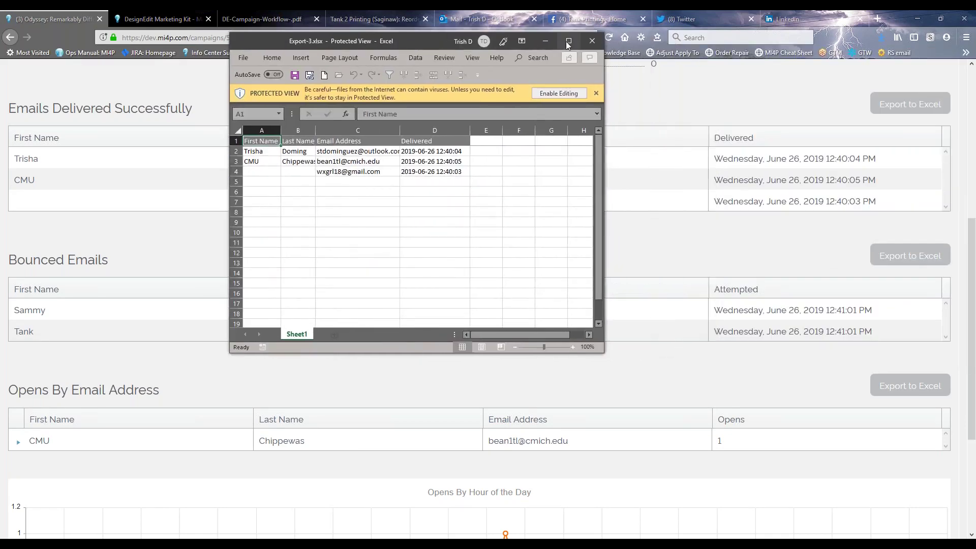
left_click(567, 41)
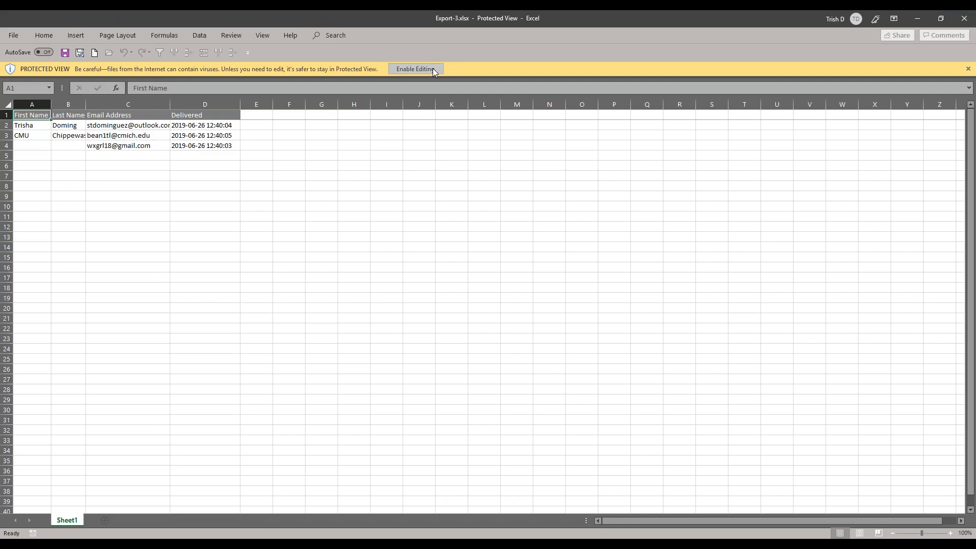
Enable editing of the exported workbook and fit the Last Name and Email Address columns to their contents
left_click(432, 68)
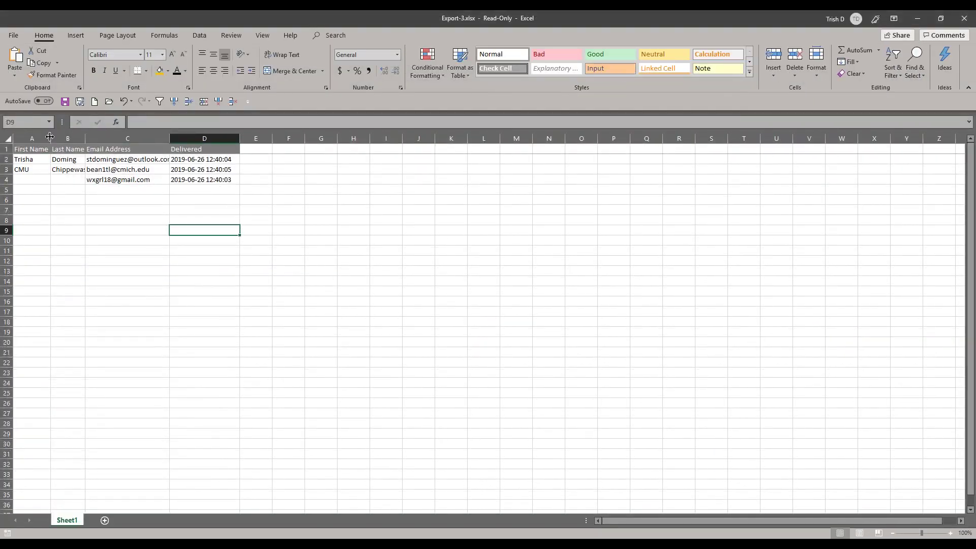
double_click(85, 138)
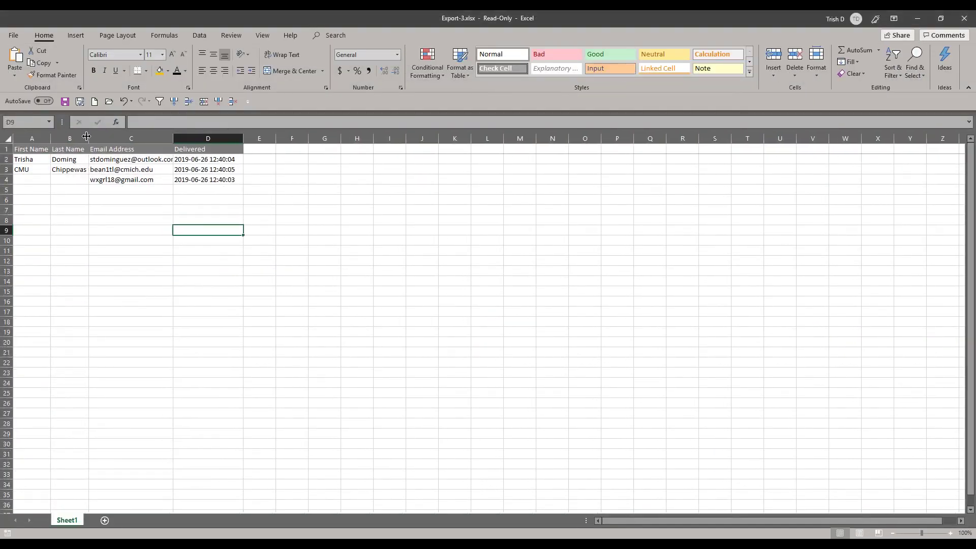
double_click(173, 137)
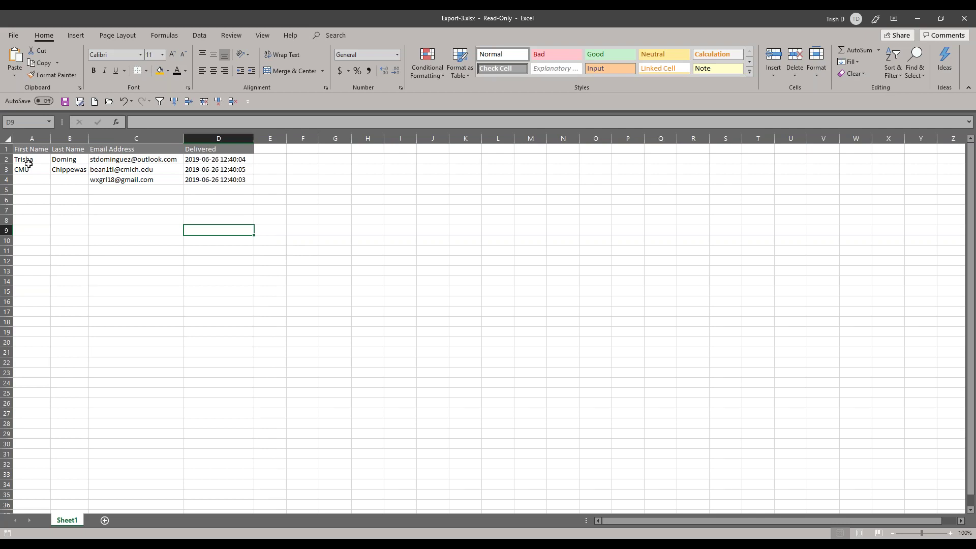
left_click(6, 149)
left_click(23, 168)
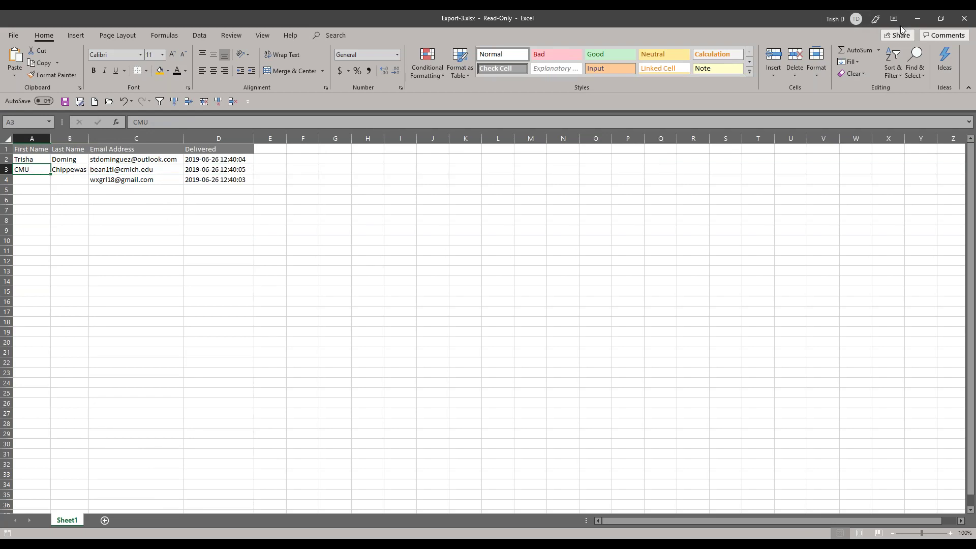
Switch back to Odyssey and review the "Bounced Emails" and "Opens By Email Address" tables and the hourly opens chart
left_click(917, 18)
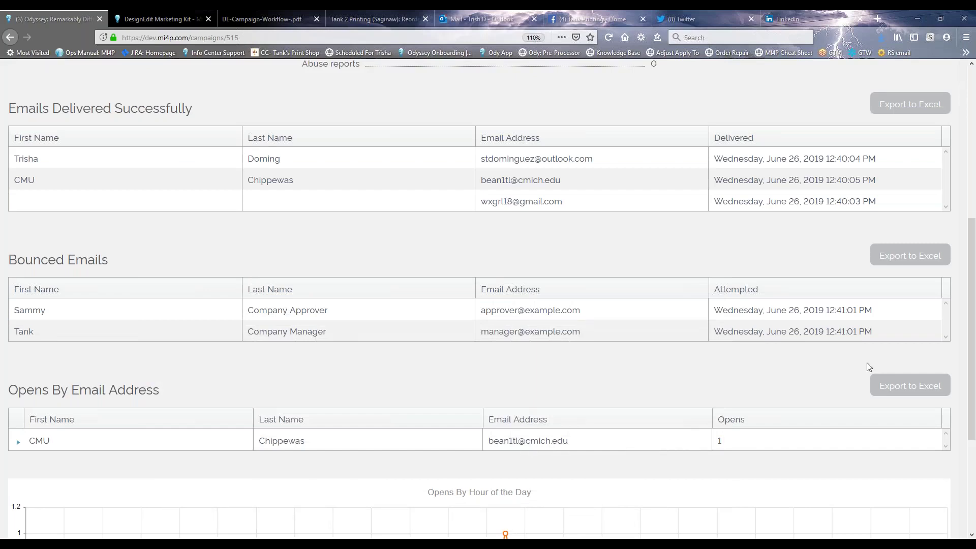
scroll(575, 285, "down", 1)
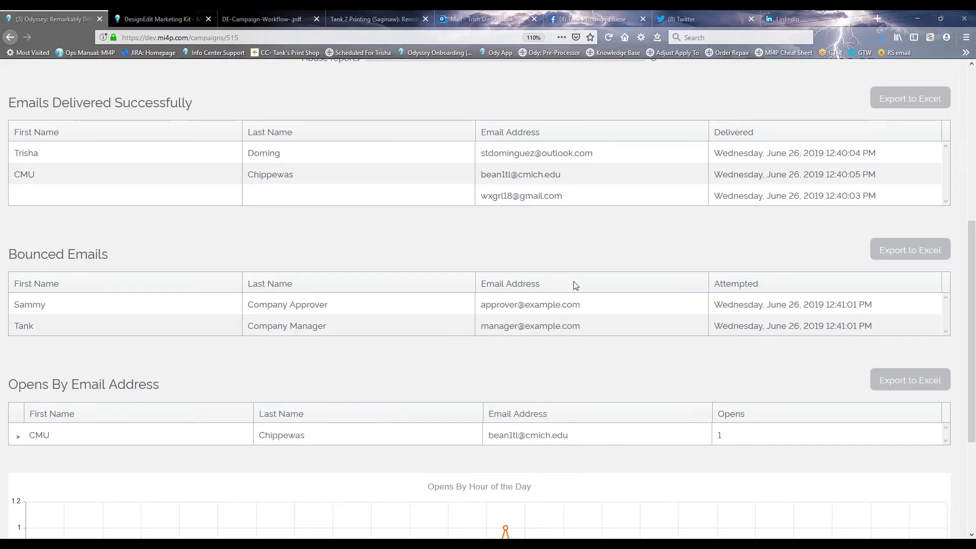
scroll(575, 285, "down", 3)
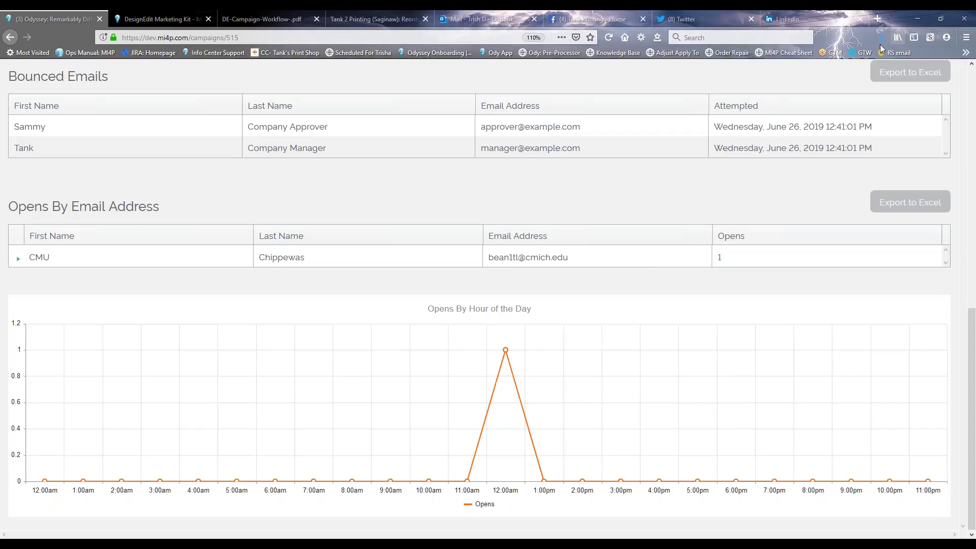
scroll(653, 258, "up", 1)
scroll(660, 255, "up", 3)
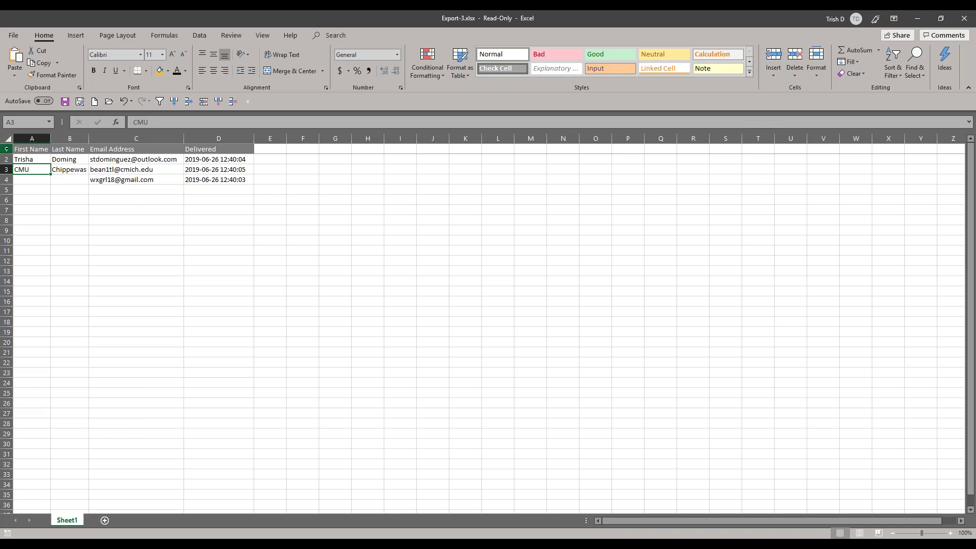
Open the profile of the first recipient under "Emails Delivered Successfully" and highlight the contact's email address
left_click_drag(28, 160, 204, 429)
left_click(193, 333)
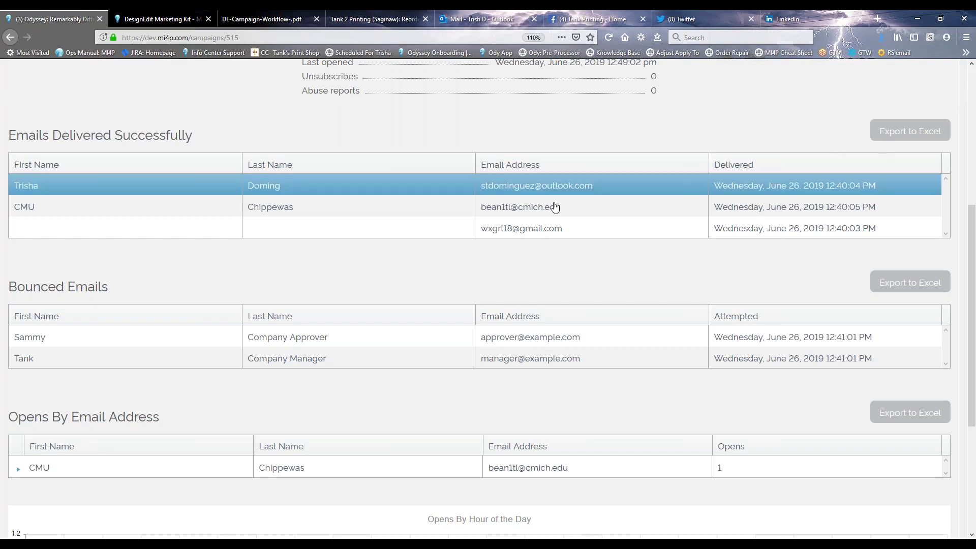
left_click(171, 344)
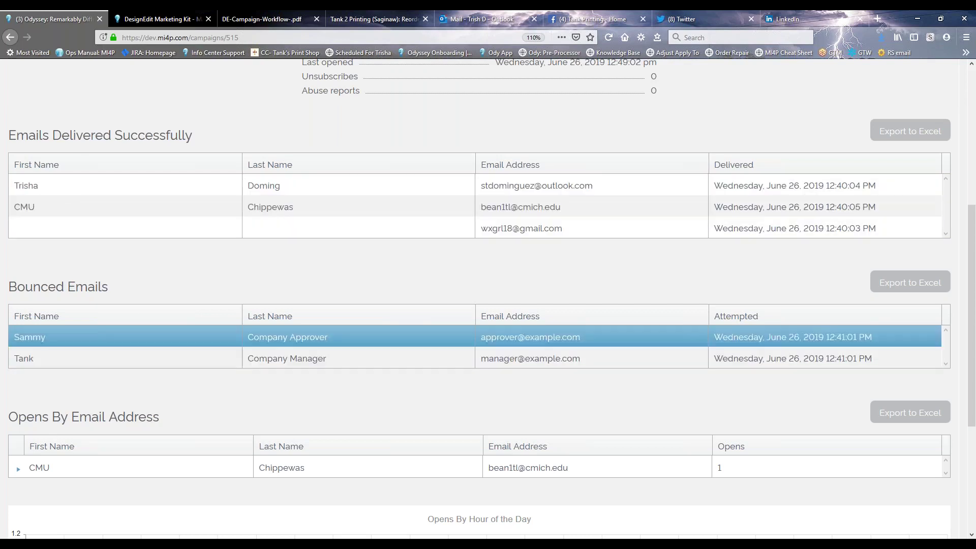
left_click(69, 189)
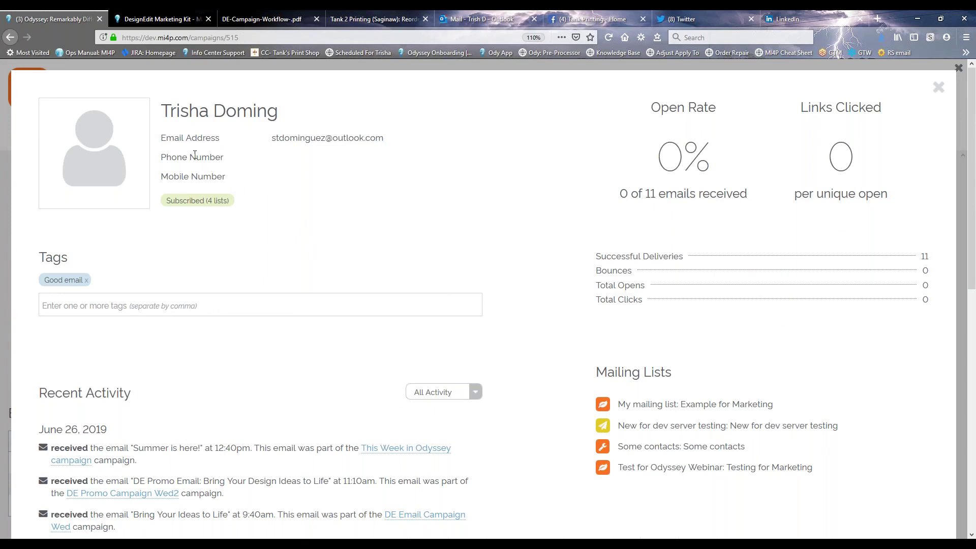
left_click_drag(271, 138, 384, 140)
left_click(403, 142)
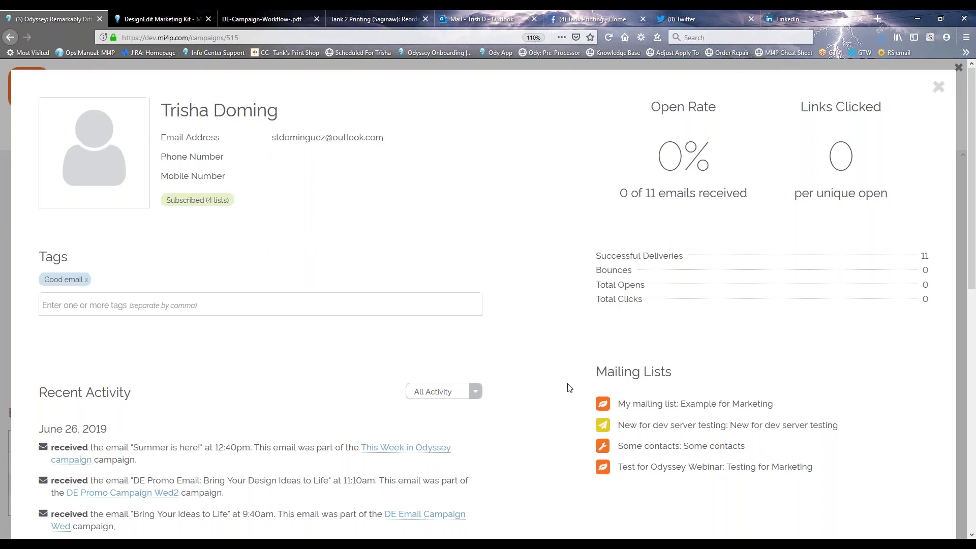
Highlight the entries under Mailing Lists in the contact's profile to review the subscribed lists
scroll(570, 388, "down", 2)
left_click_drag(630, 342, 731, 406)
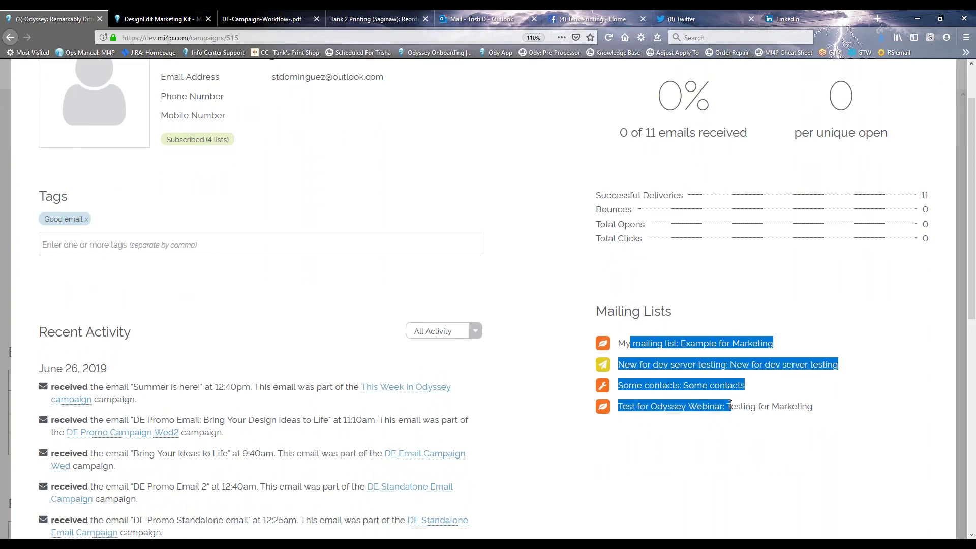
left_click(770, 403)
left_click_drag(811, 408, 617, 343)
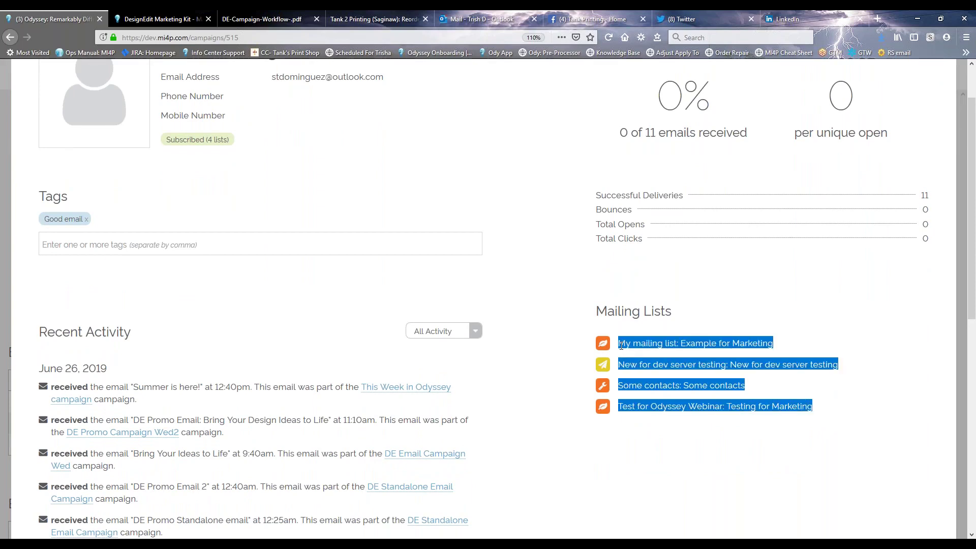
left_click(617, 342)
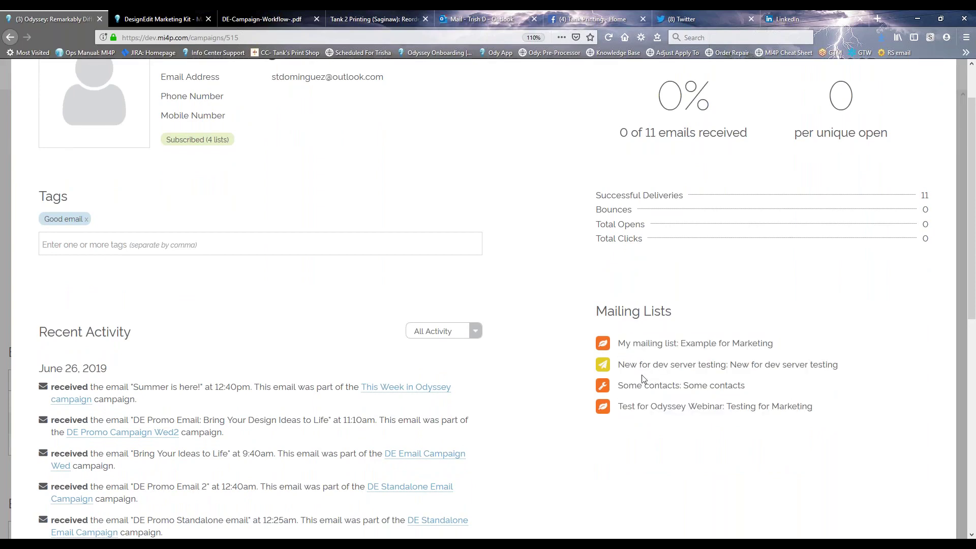
scroll(631, 197, "up", 2)
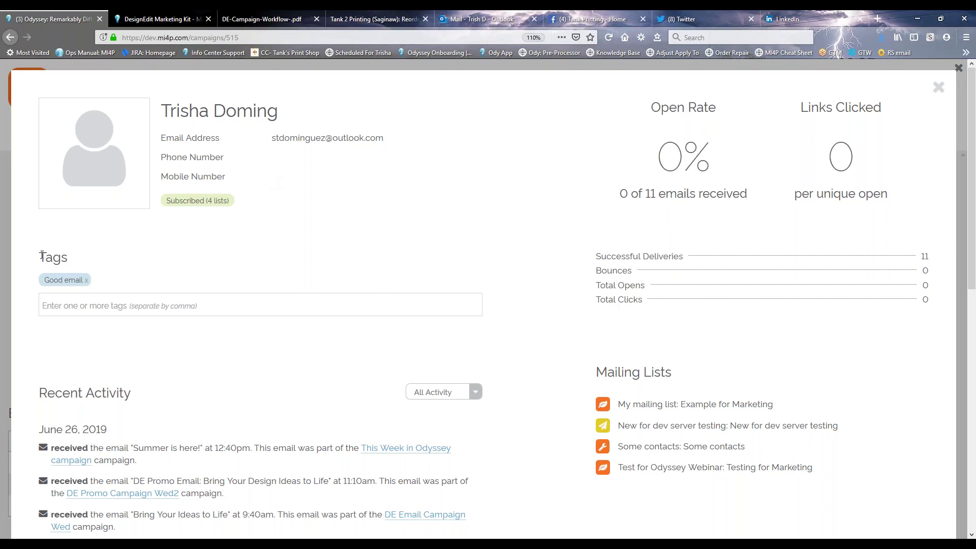
Highlight the Tags heading in the contact's profile and place the cursor in the tag entry field
left_click_drag(42, 256, 71, 262)
left_click(71, 262)
left_click(52, 305)
Highlight the Recent Activity heading and examine the contact's dated history of received emails and their campaigns
scroll(99, 287, "down", 3)
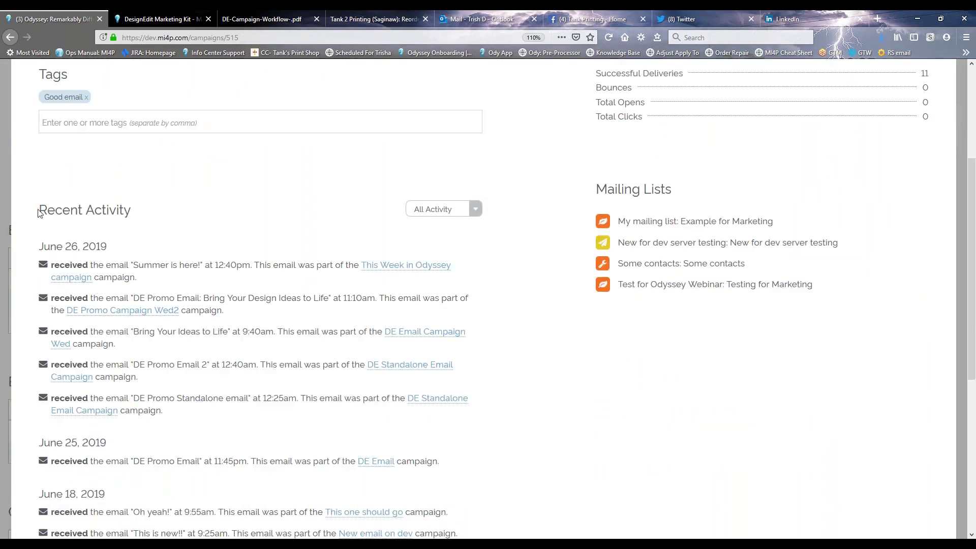
left_click_drag(39, 211, 51, 64)
left_click(74, 215)
scroll(153, 411, "down", 2)
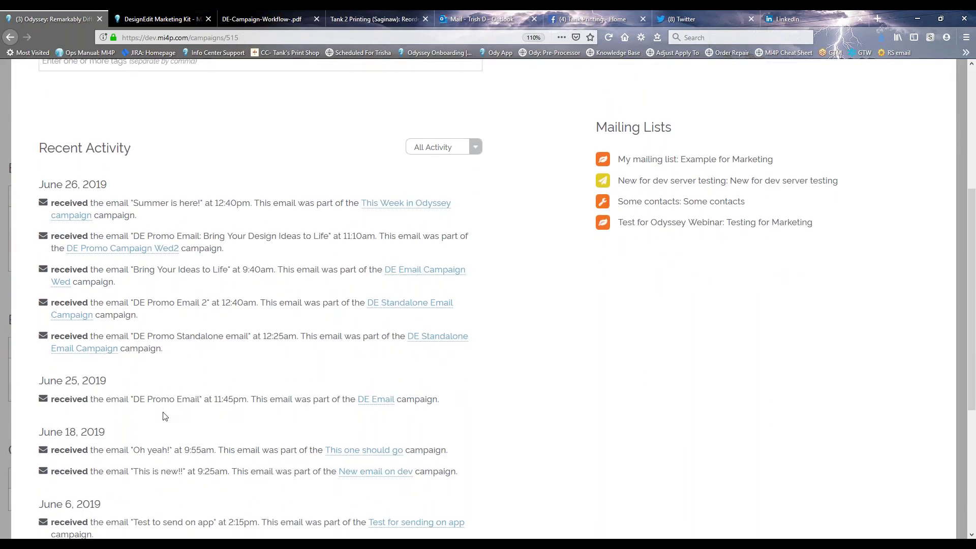
scroll(164, 415, "down", 4)
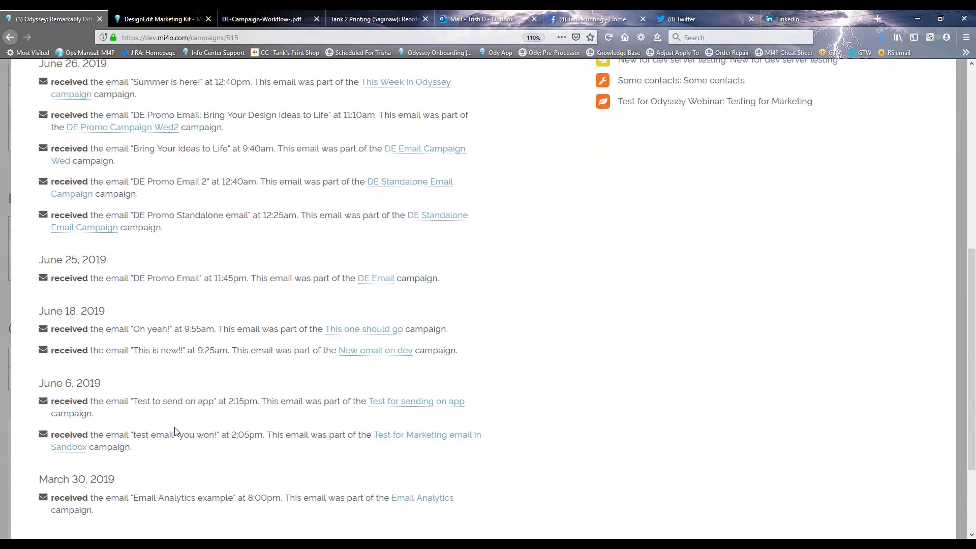
scroll(204, 432, "up", 10)
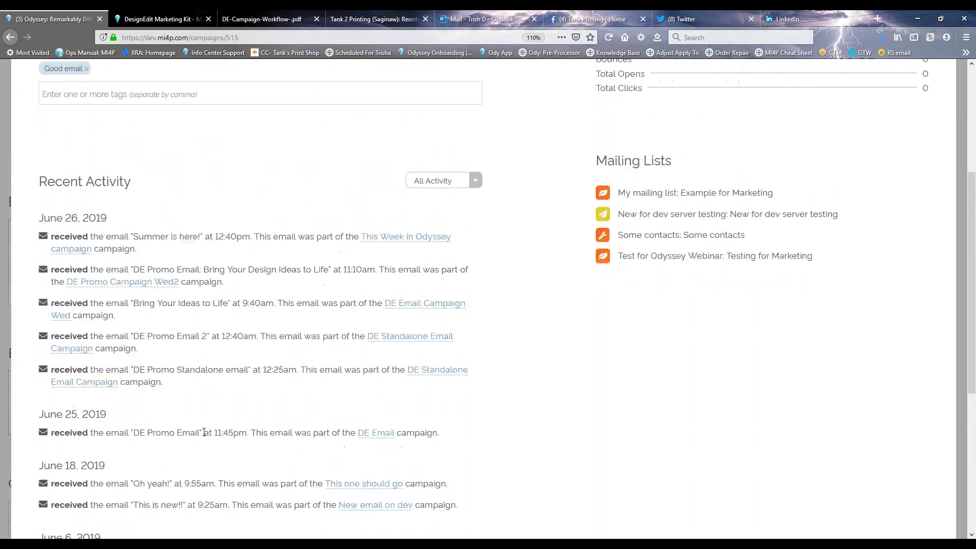
scroll(204, 432, "down", 4)
scroll(204, 431, "down", 4)
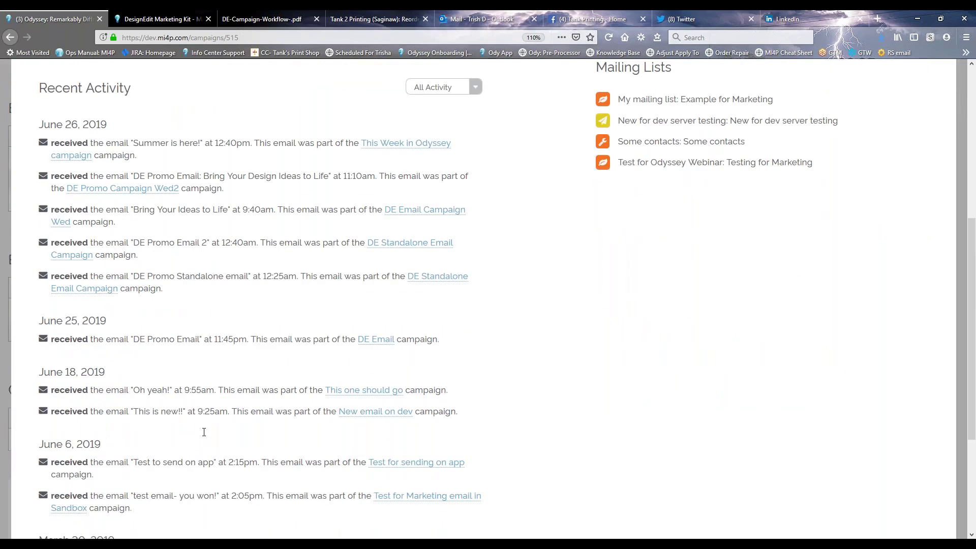
scroll(204, 431, "up", 4)
Filter the contact's Recent Activity by Deliveries, reset it to All Activity and look over the whole profile
left_click(474, 211)
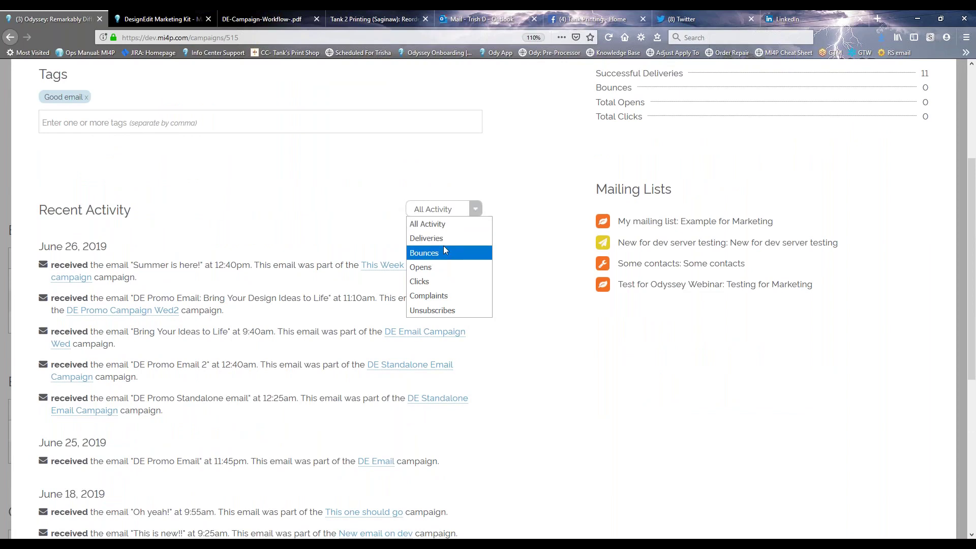
key("Escape")
key("Down")
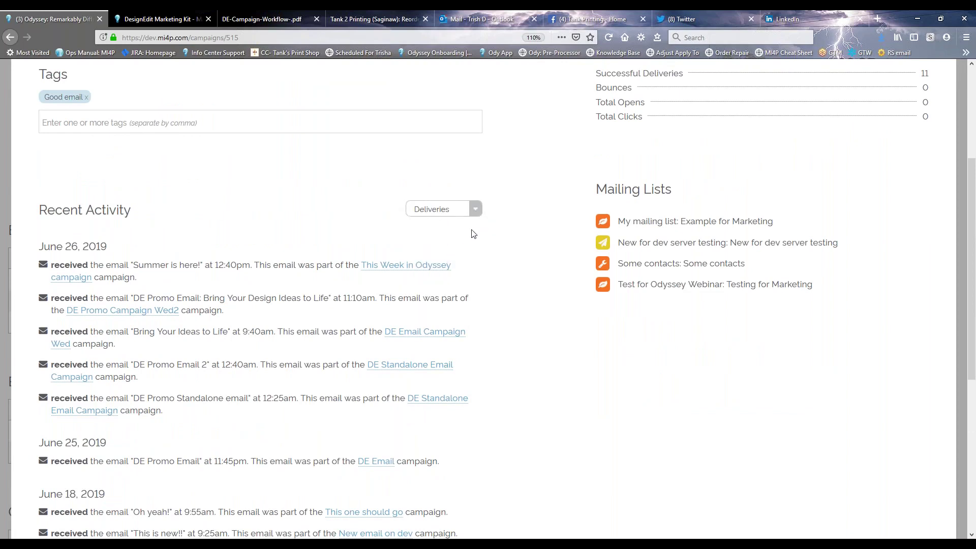
left_click(475, 209)
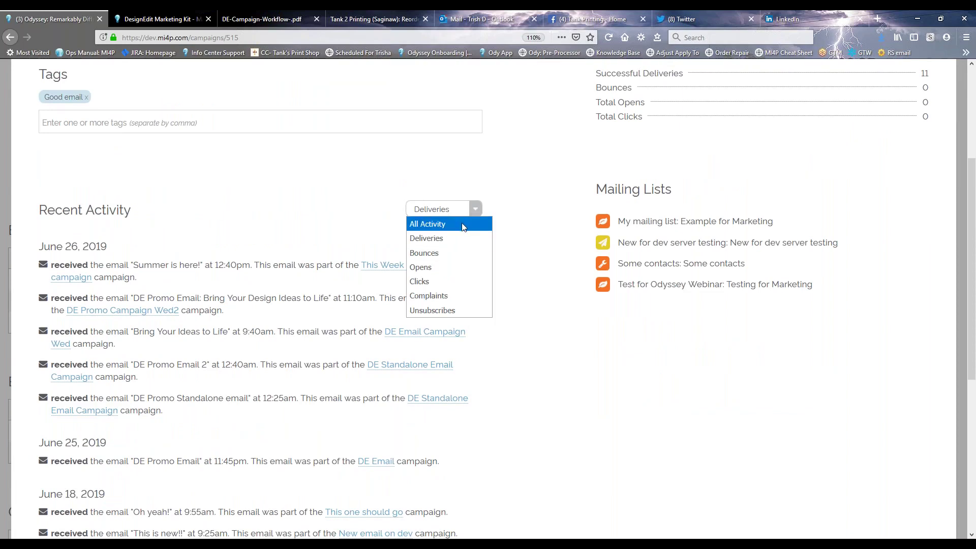
left_click(463, 224)
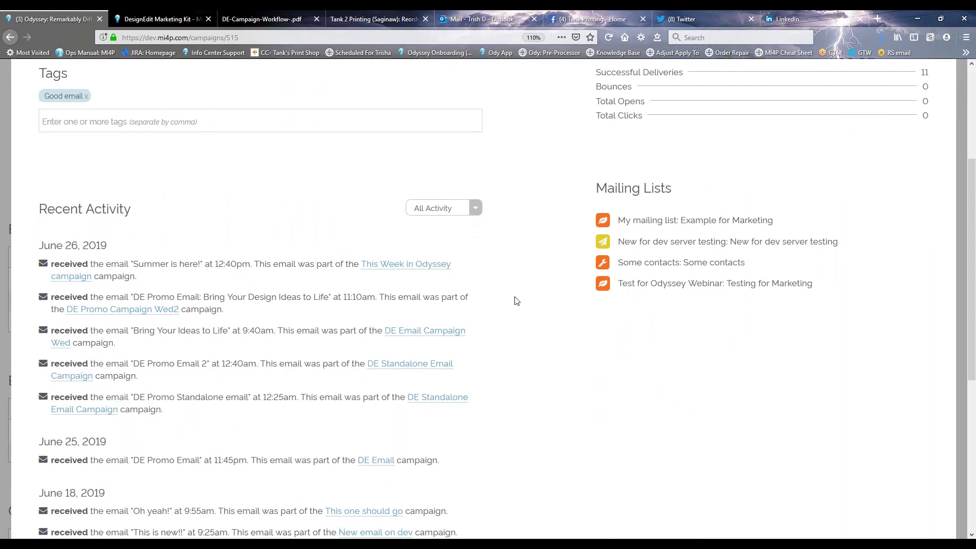
scroll(516, 301, "down", 3)
scroll(629, 342, "up", 5)
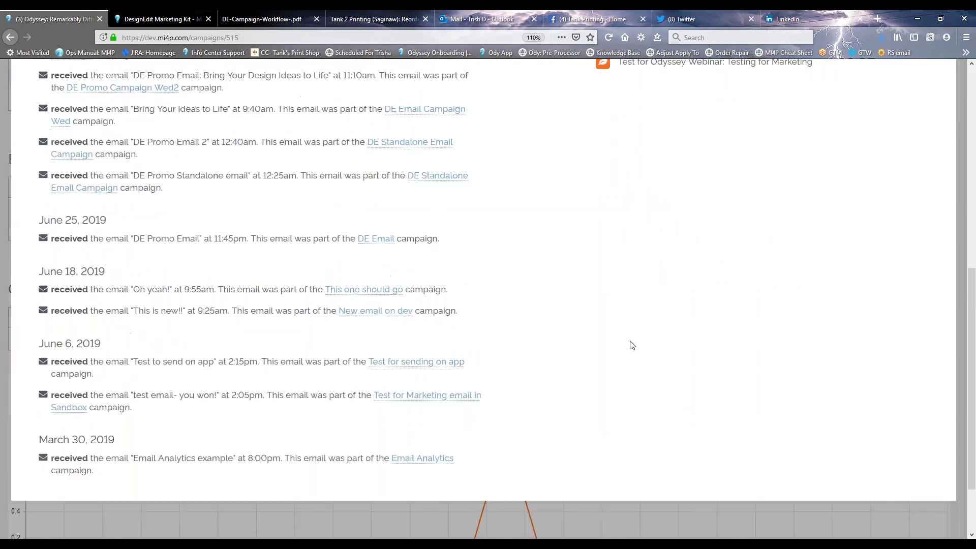
scroll(631, 344, "up", 2)
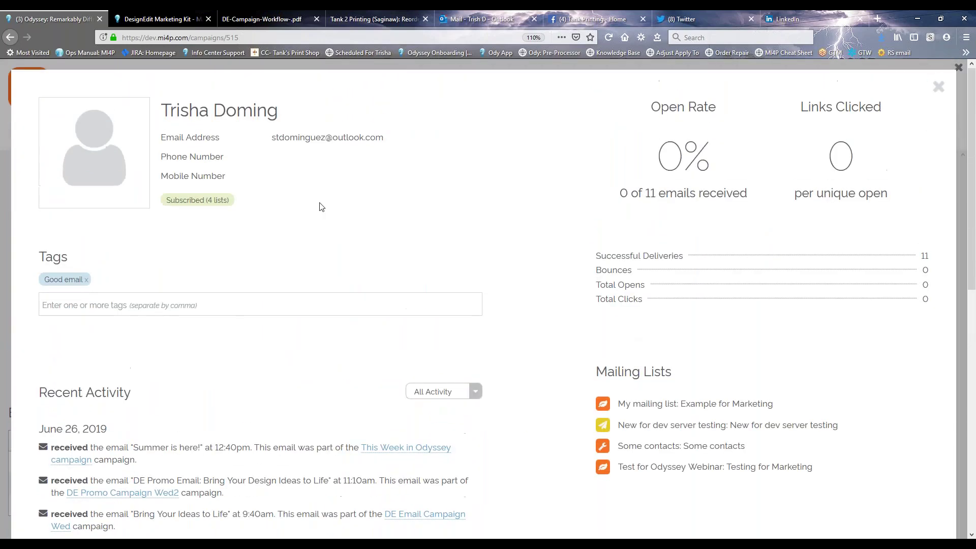
Close this contact's profile and open the profile of the contact listed under "Opens By Email Address"
left_click(938, 87)
scroll(257, 338, "down", 6)
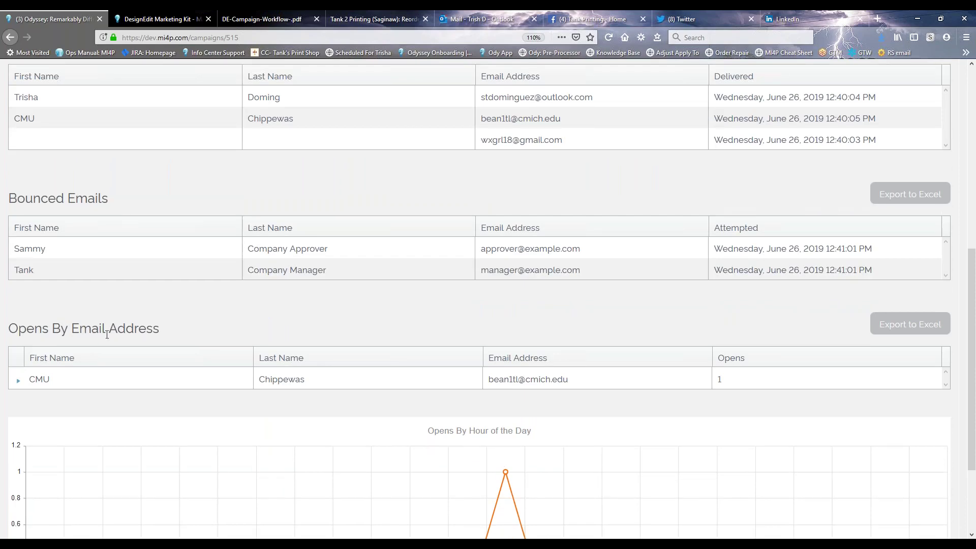
left_click(41, 379)
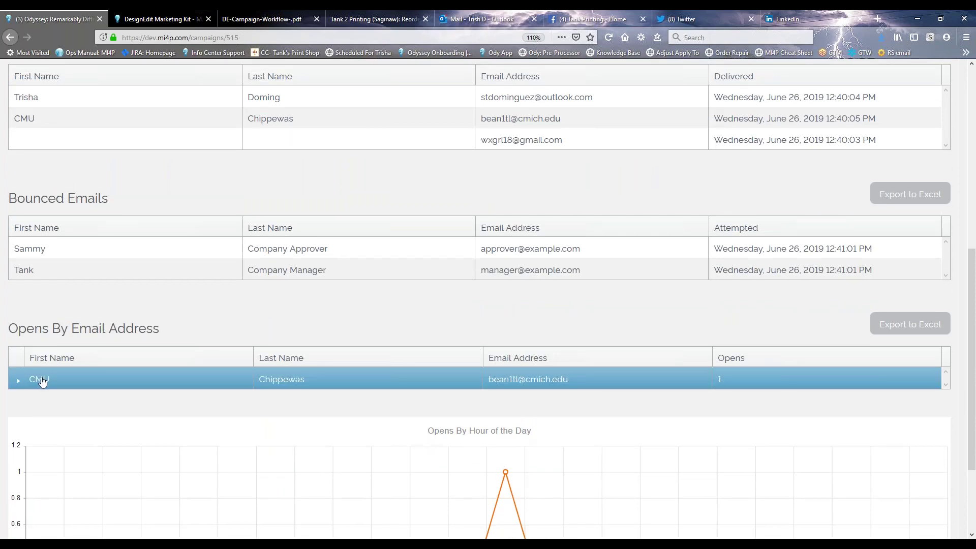
left_click(19, 386)
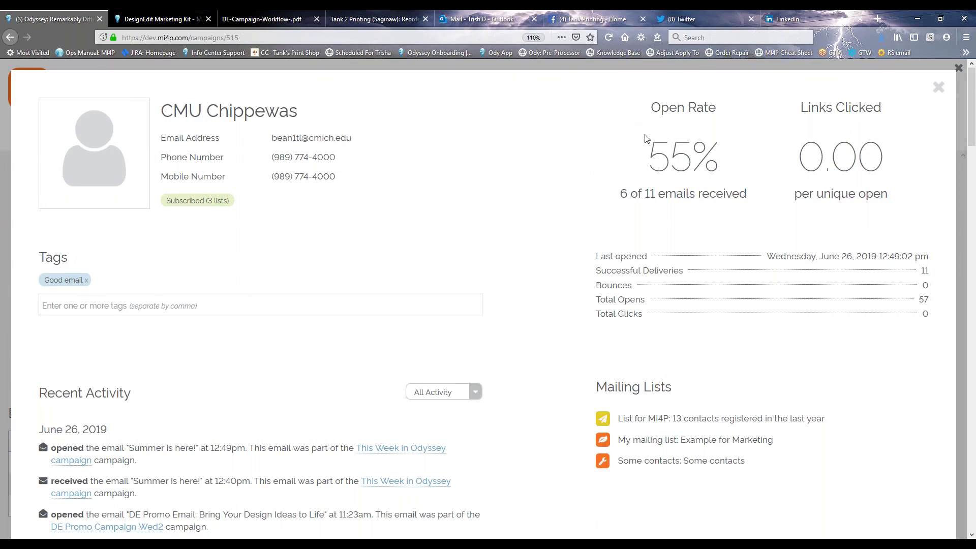
Highlight the Open Rate percentage and the Mailing Lists entries in the profile of the contact who opened the email
left_click_drag(655, 159, 715, 162)
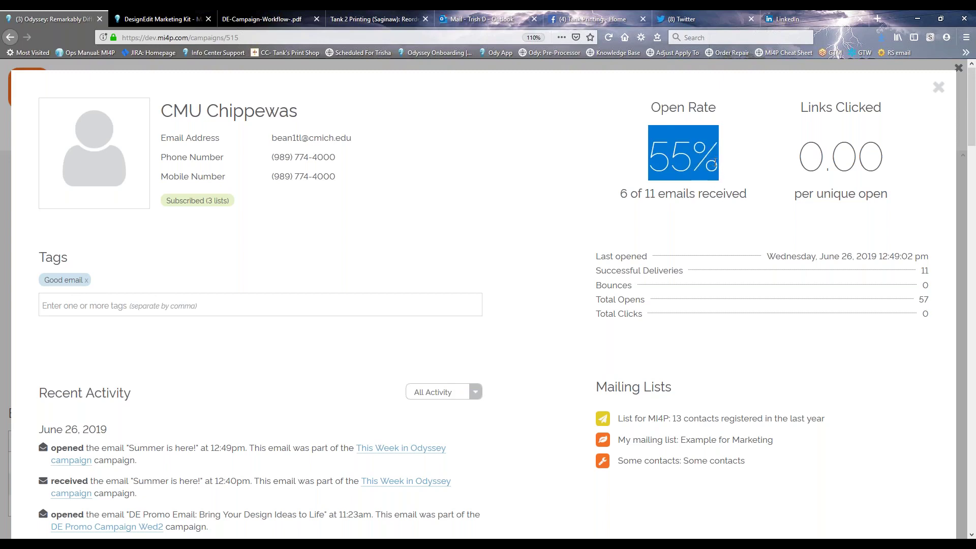
left_click(836, 154)
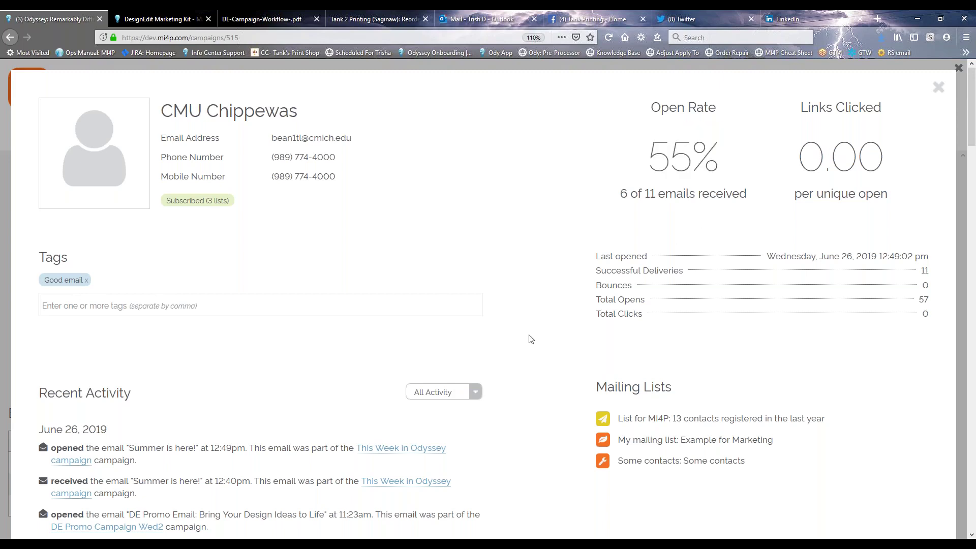
scroll(530, 339, "down", 3)
left_click_drag(617, 296, 751, 344)
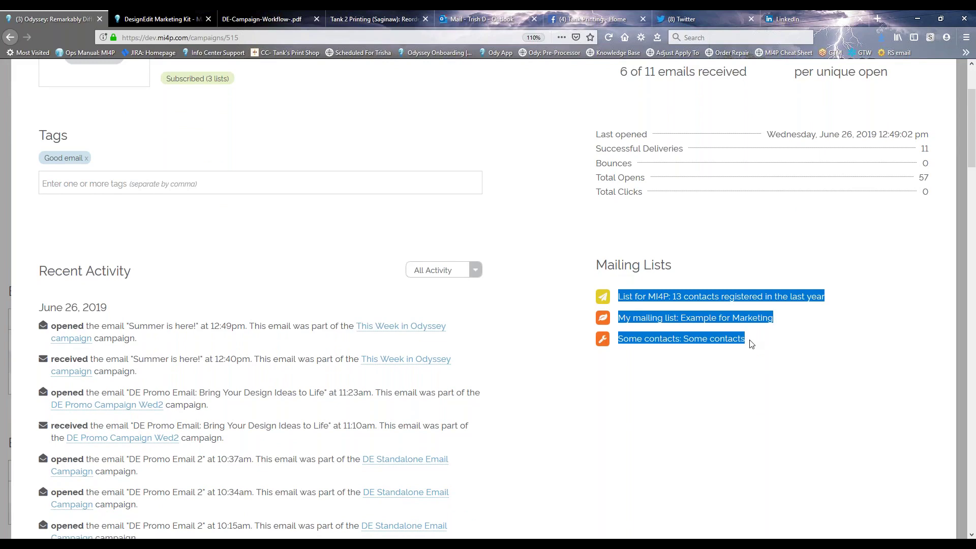
left_click(751, 344)
left_click_drag(618, 297, 716, 332)
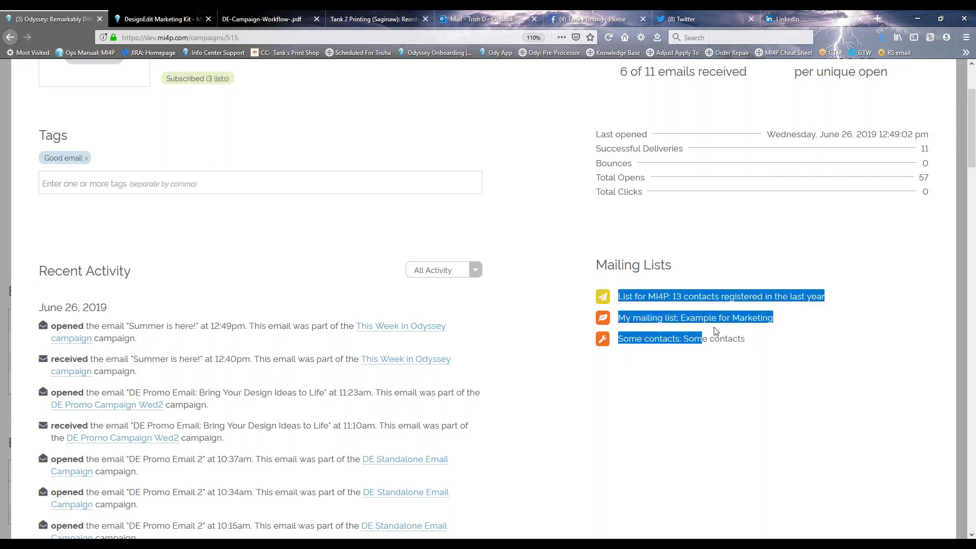
left_click(716, 331)
scroll(241, 345, "down", 1)
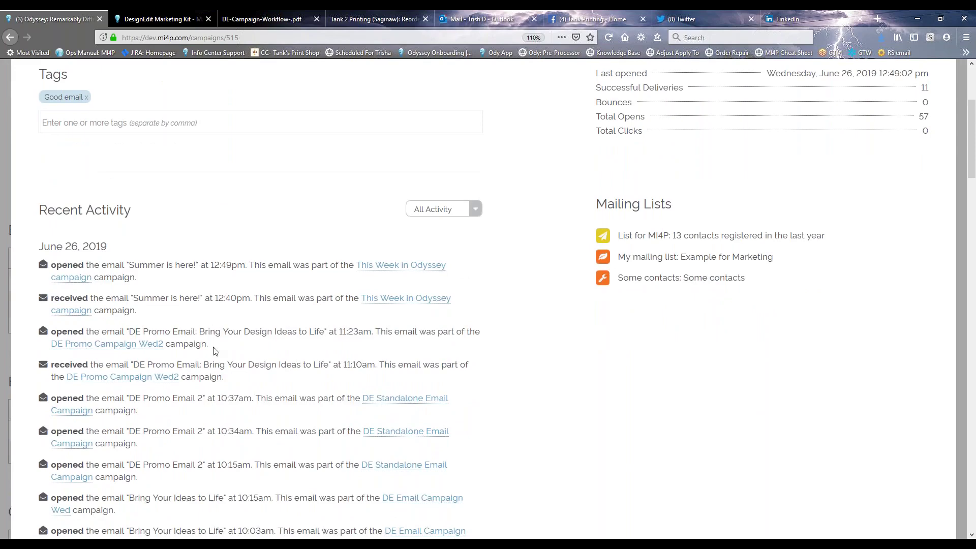
Examine the full Recent Activity history of opened and received emails for the contact who opened the campaign email
scroll(214, 351, "down", 7)
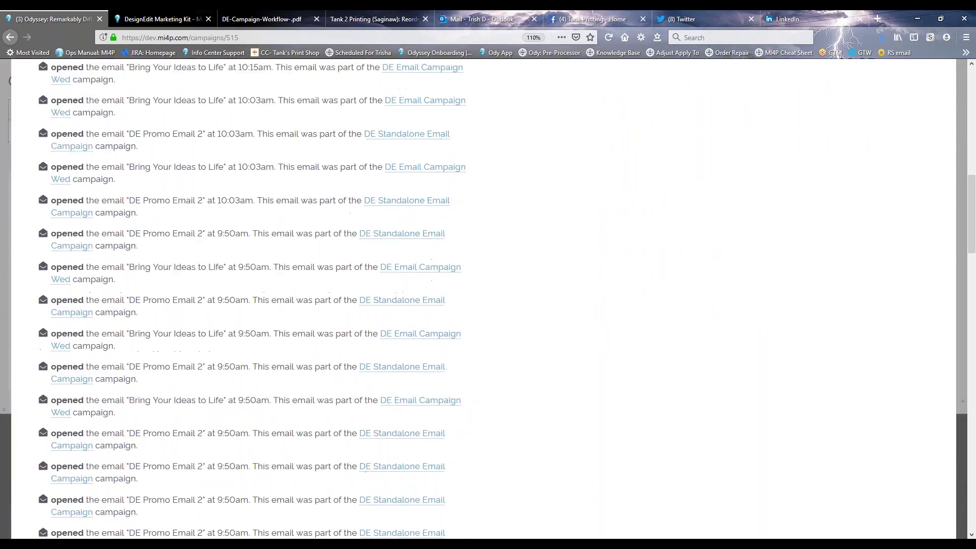
scroll(241, 305, "down", 8)
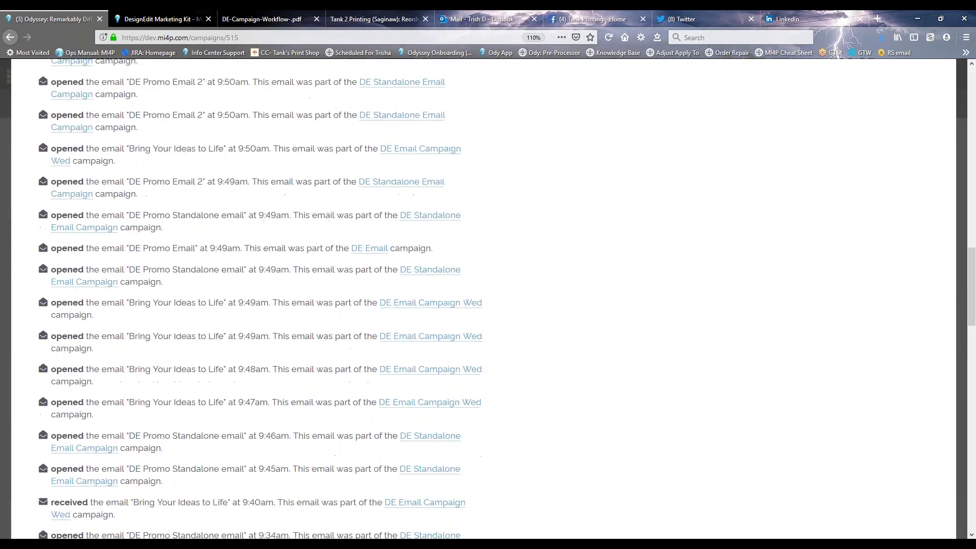
scroll(91, 232, "down", 9)
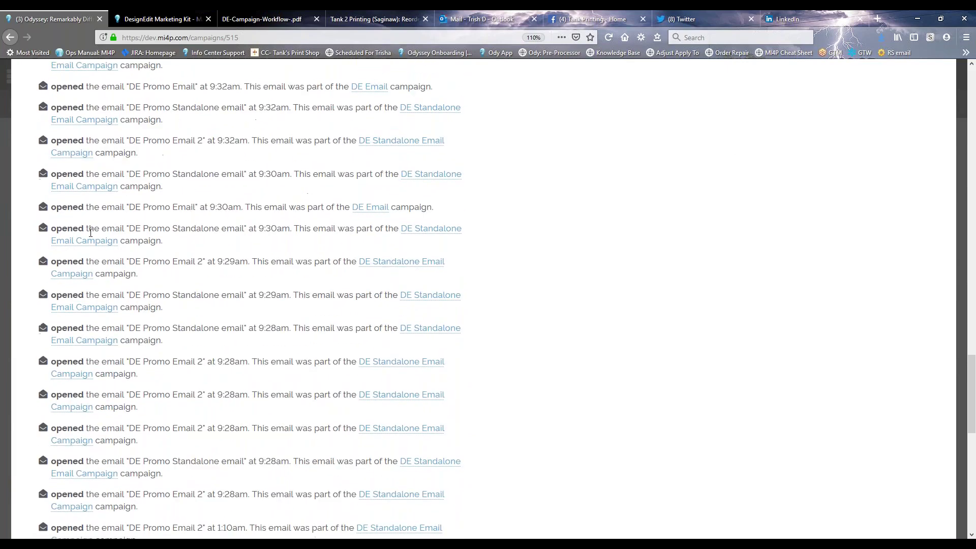
scroll(94, 323, "down", 1)
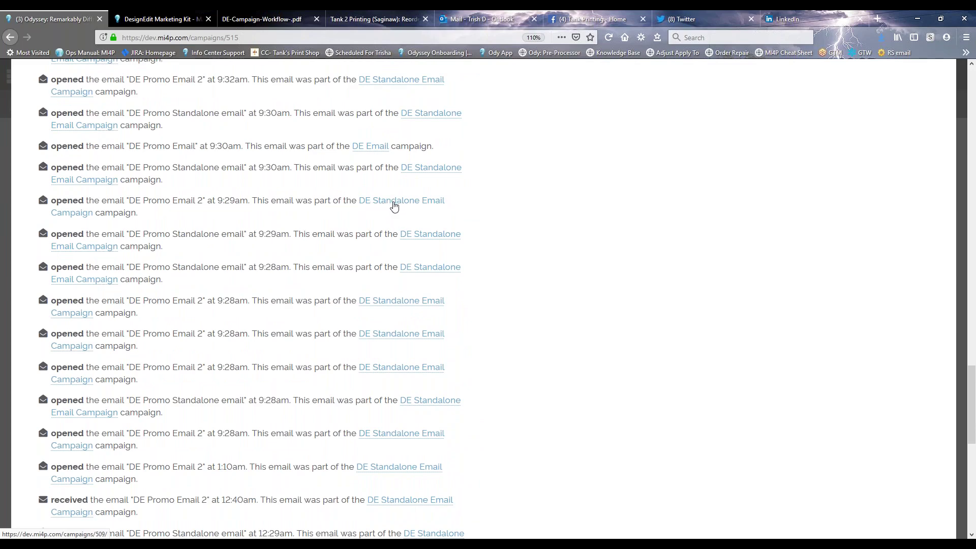
scroll(394, 205, "down", 8)
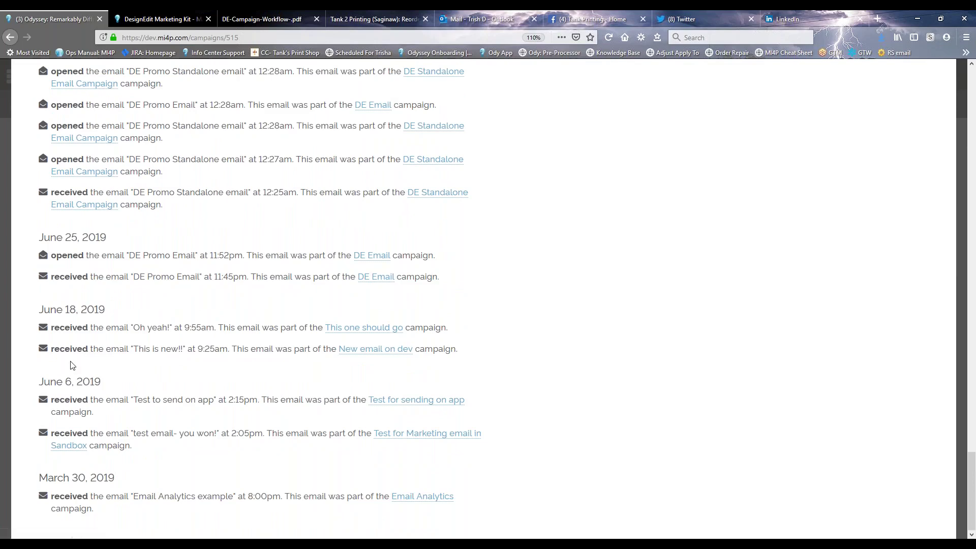
scroll(355, 351, "up", 8)
scroll(353, 343, "up", 10)
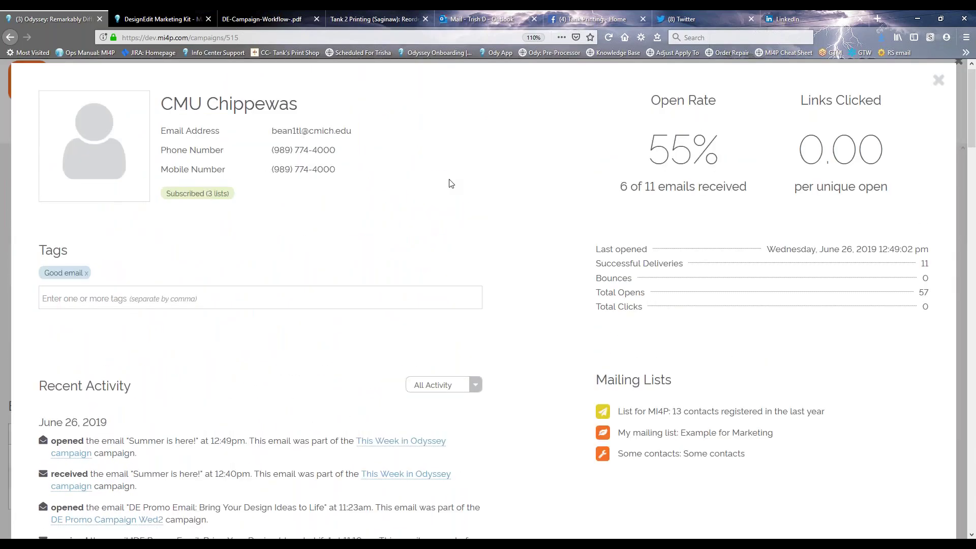
Close this contact's profile and open the profile of the first contact listed under "Bounced Emails"
left_click(939, 86)
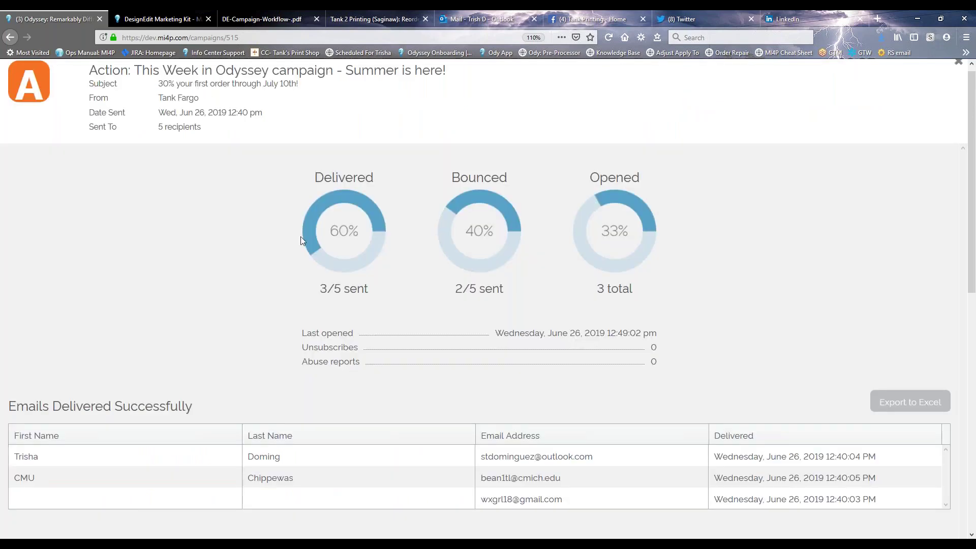
scroll(41, 345, "down", 3)
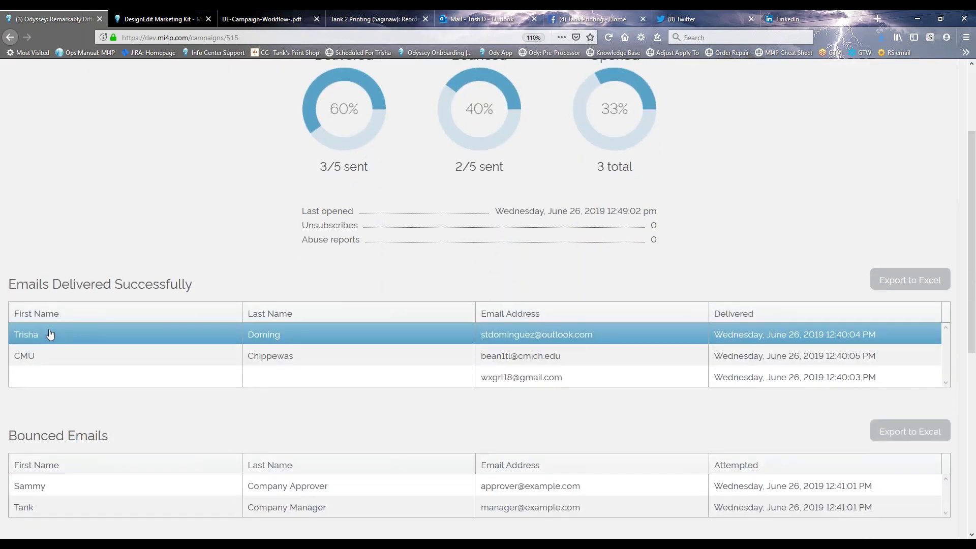
scroll(50, 334, "down", 6)
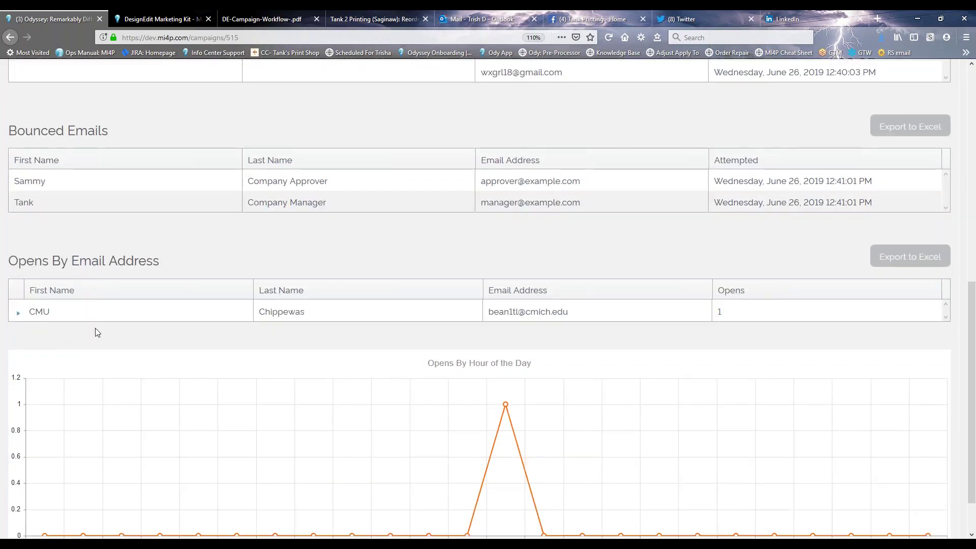
scroll(114, 333, "up", 4)
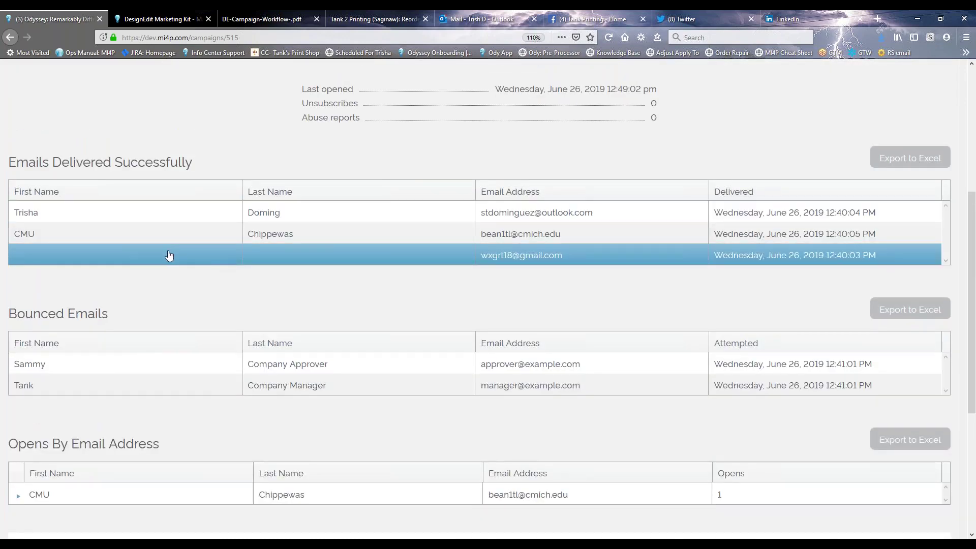
left_click(46, 365)
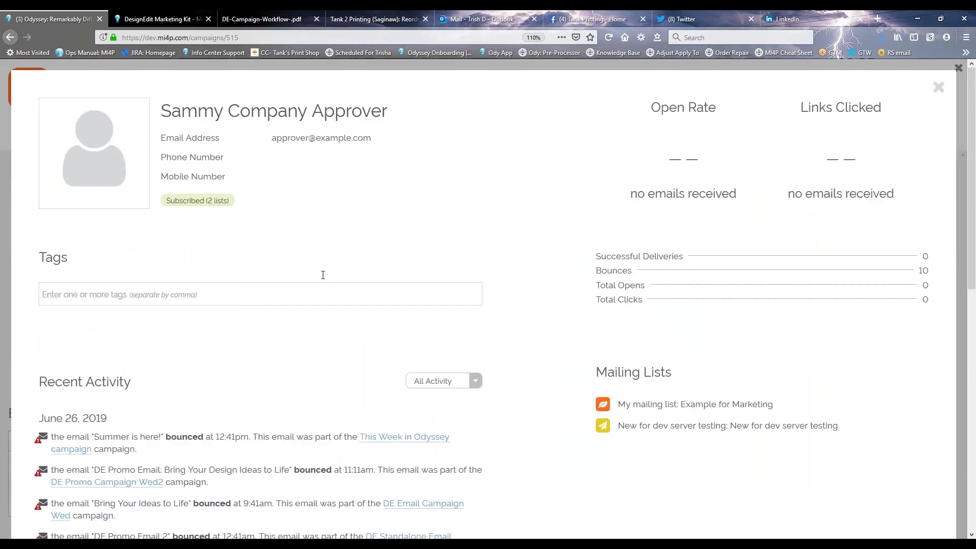
Highlight the Bounces count in the profile of the contact whose email bounced
left_click_drag(919, 273, 925, 272)
left_click(925, 273)
scroll(215, 344, "down", 2)
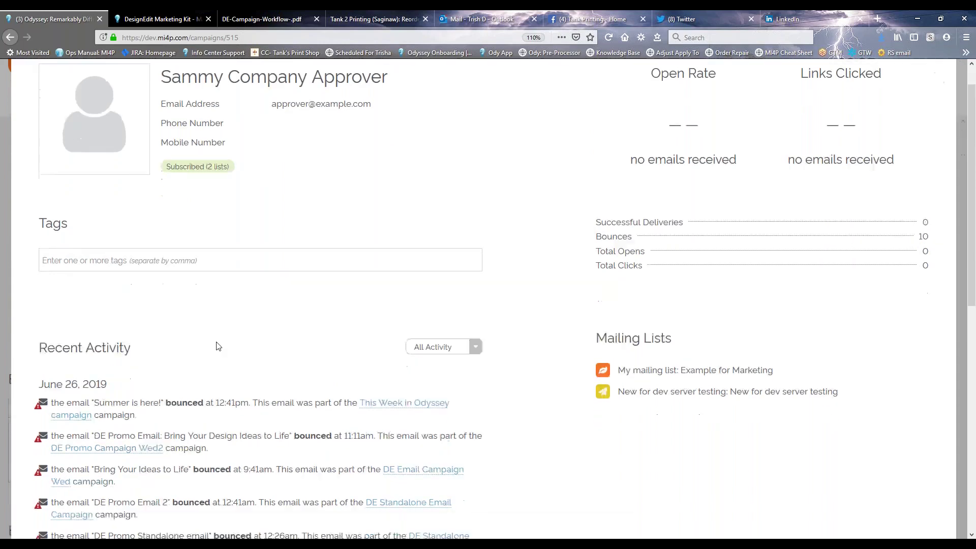
Highlight "bounced" in the latest Recent Activity entry, look through the remaining bounce history and close the profile
scroll(274, 325, "down", 3)
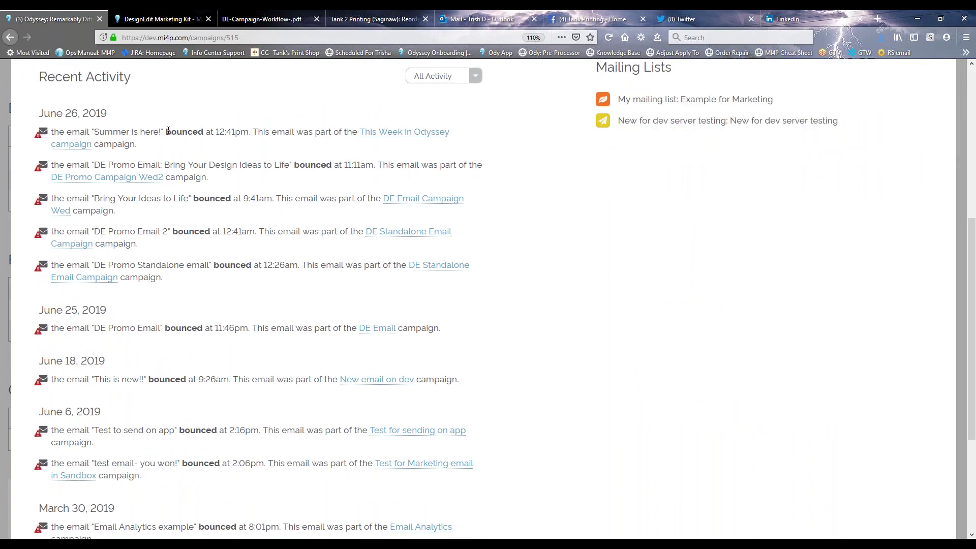
left_click_drag(167, 131, 209, 132)
left_click(209, 132)
scroll(340, 318, "down", 3)
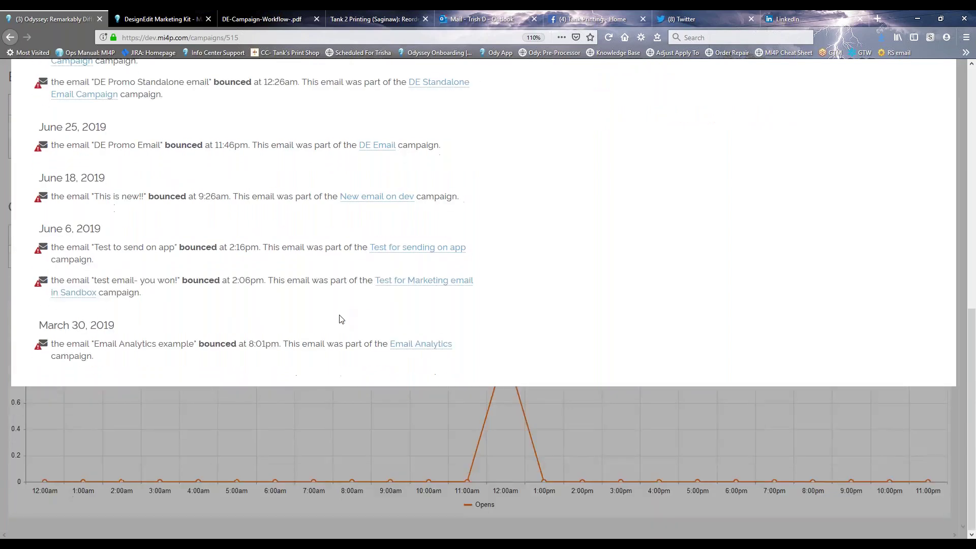
scroll(402, 323, "up", 4)
scroll(421, 340, "up", 2)
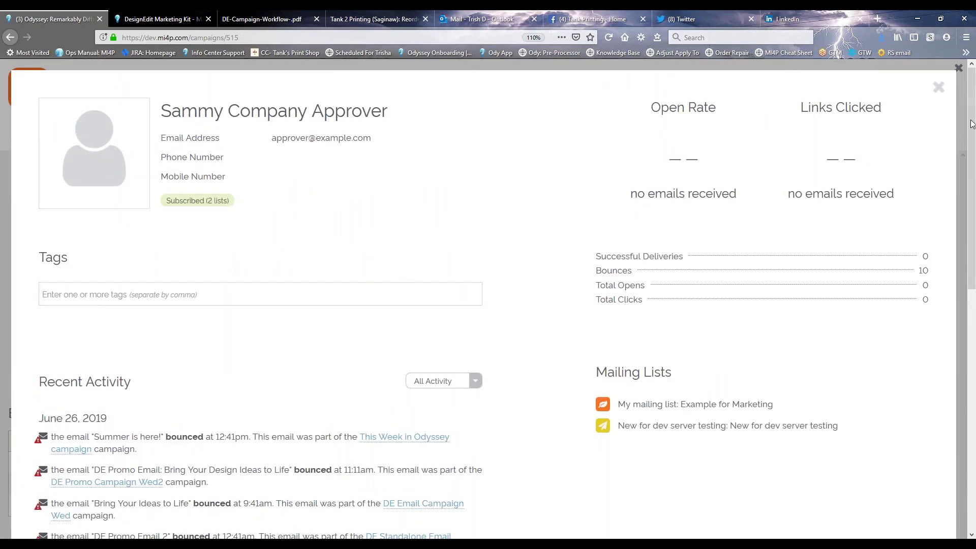
left_click(938, 88)
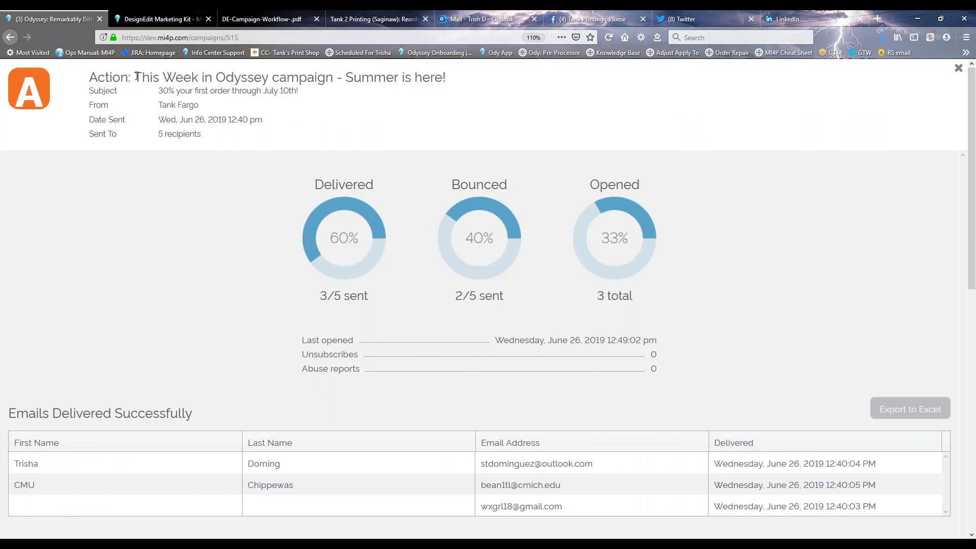
Highlight the "This Week in Odyssey campaign" name and the email's subject line in the analytics header
left_click_drag(134, 77, 334, 84)
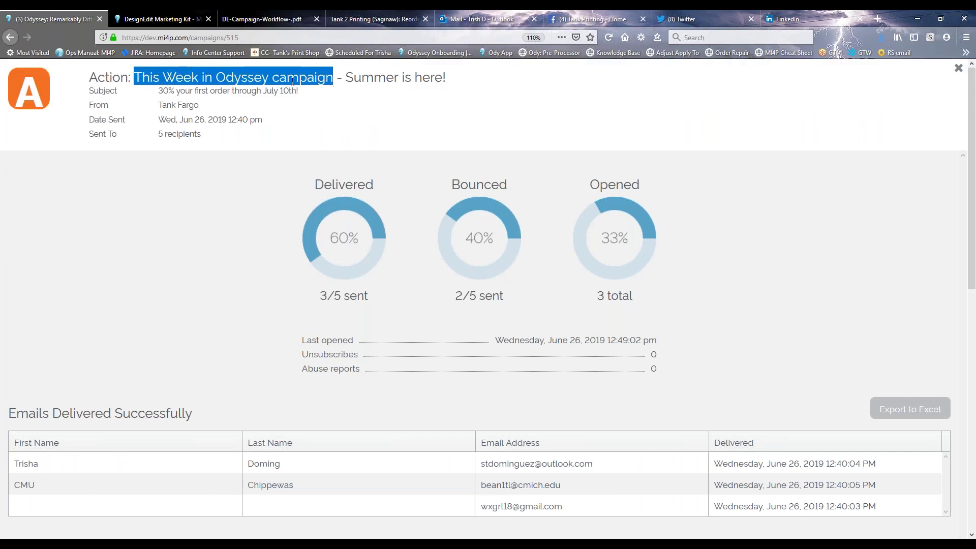
left_click_drag(158, 91, 299, 94)
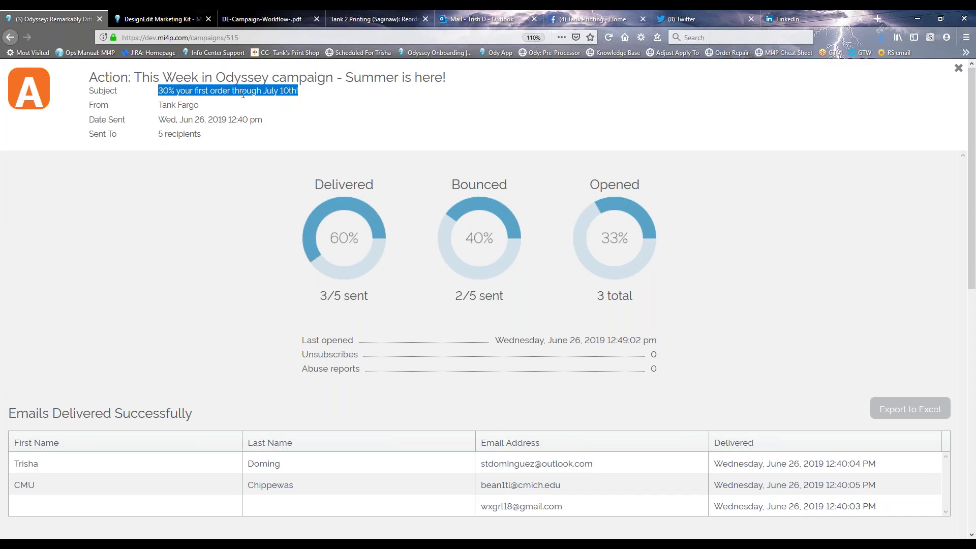
left_click(260, 95)
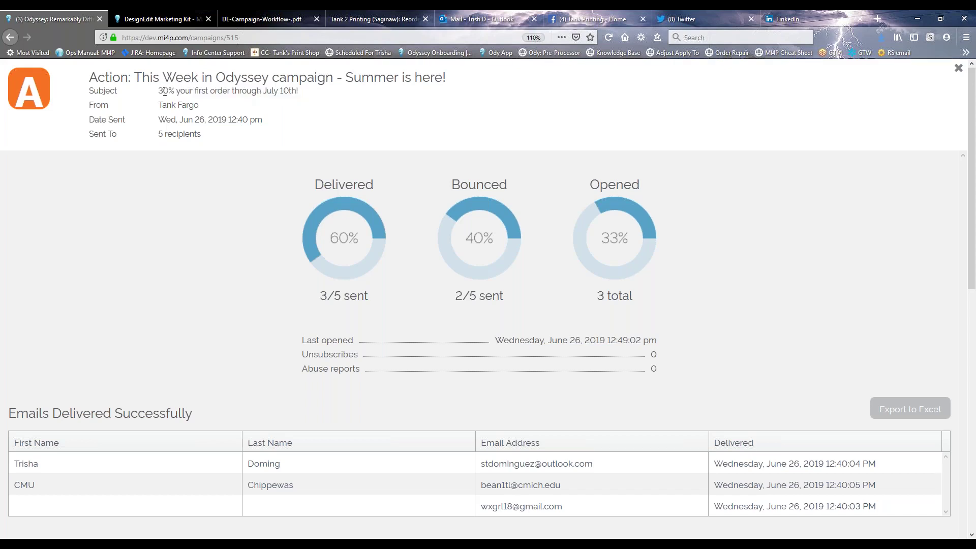
Point out the From, Sent To and Subject values in the email's analytics header by highlighting them
double_click(158, 105)
left_click(201, 110)
double_click(160, 136)
left_click(194, 130)
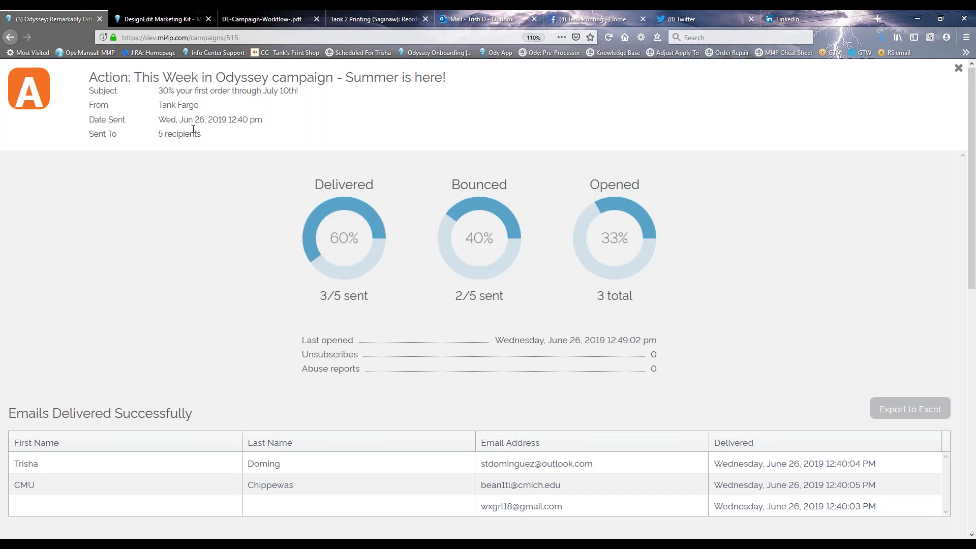
double_click(162, 91)
left_click(240, 92)
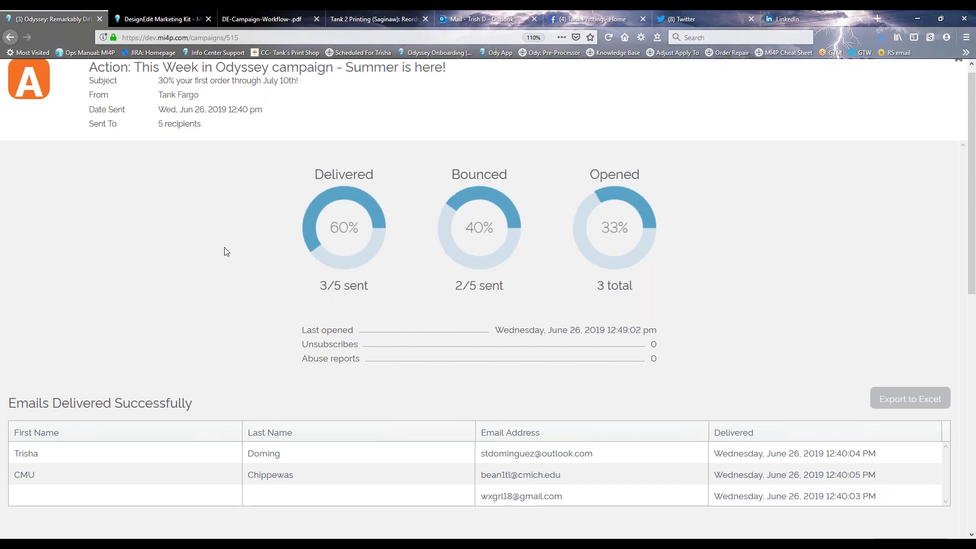
Inspect the "Opens By Hour of the Day" chart and show the opens count at its peak
scroll(226, 252, "down", 5)
scroll(229, 254, "down", 2)
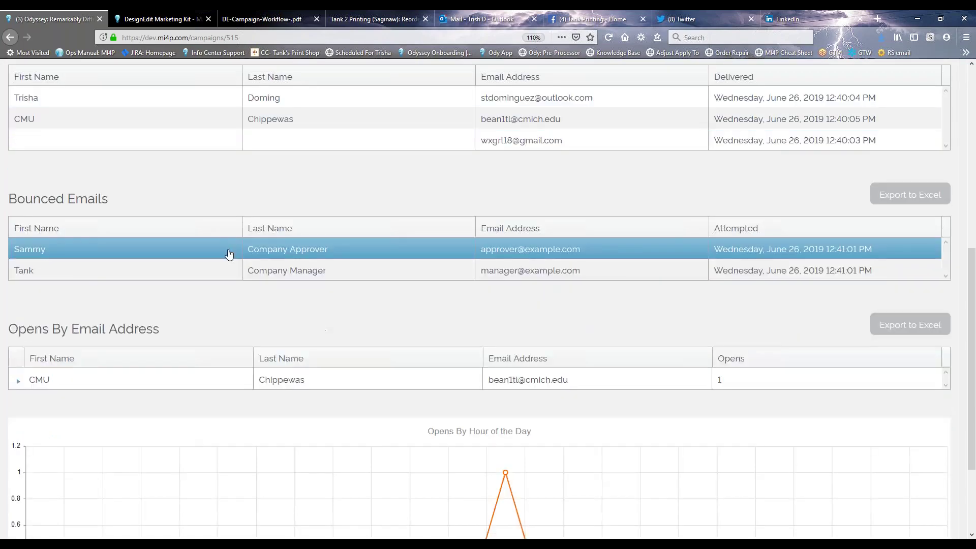
scroll(229, 254, "down", 2)
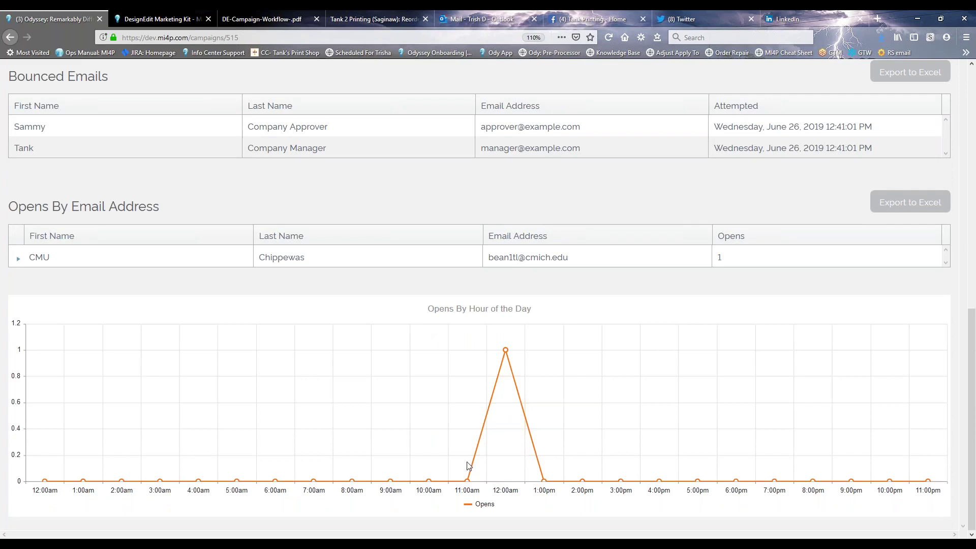
mouse_move(472, 489)
mouse_move(506, 351)
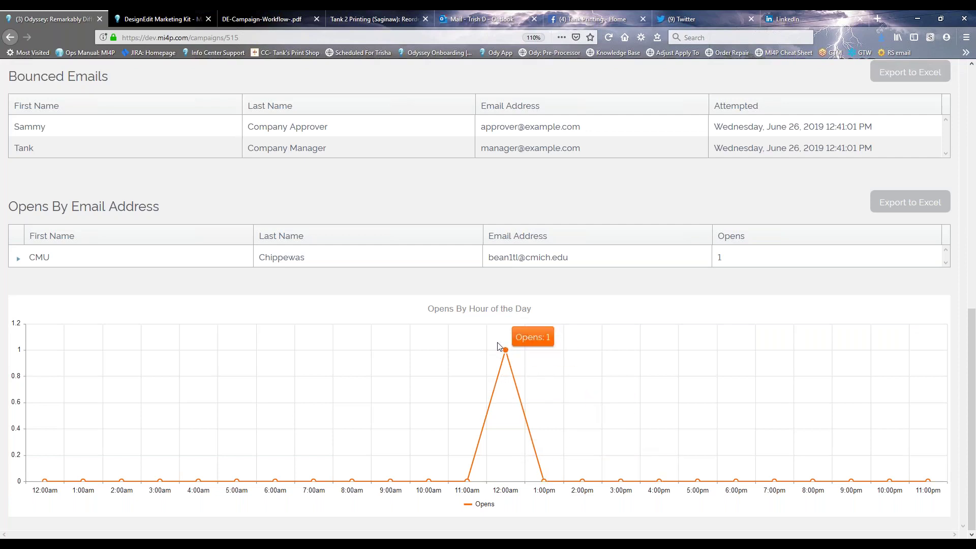
scroll(513, 409, "up", 1)
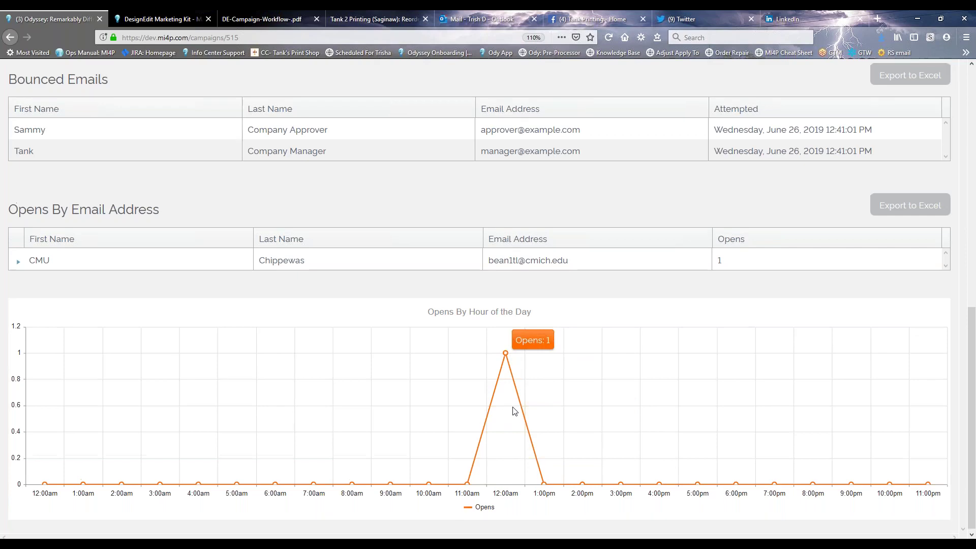
Highlight the campaign name in the email analytics heading and close the analytics to return to the Campaign Builder
scroll(515, 410, "up", 15)
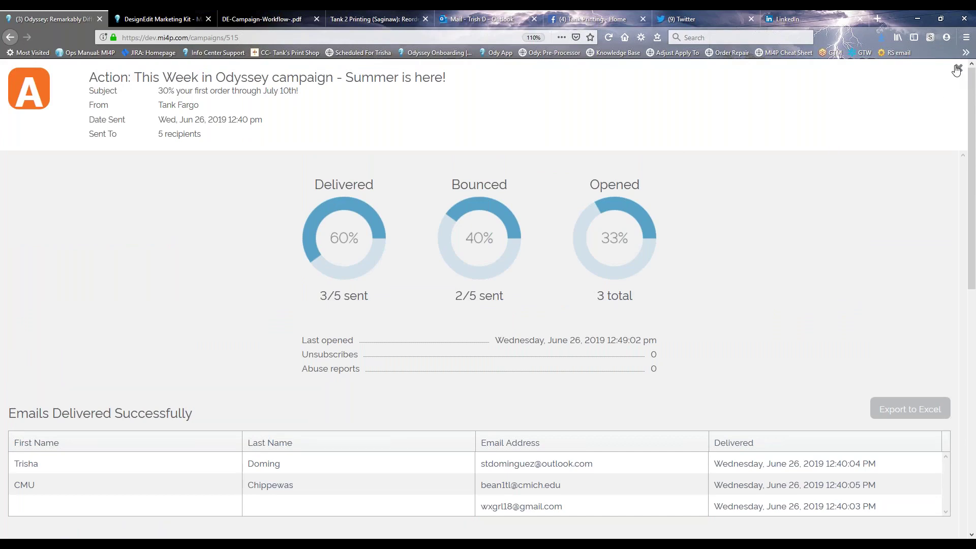
left_click_drag(138, 77, 273, 77)
left_click(274, 77)
left_click(958, 70)
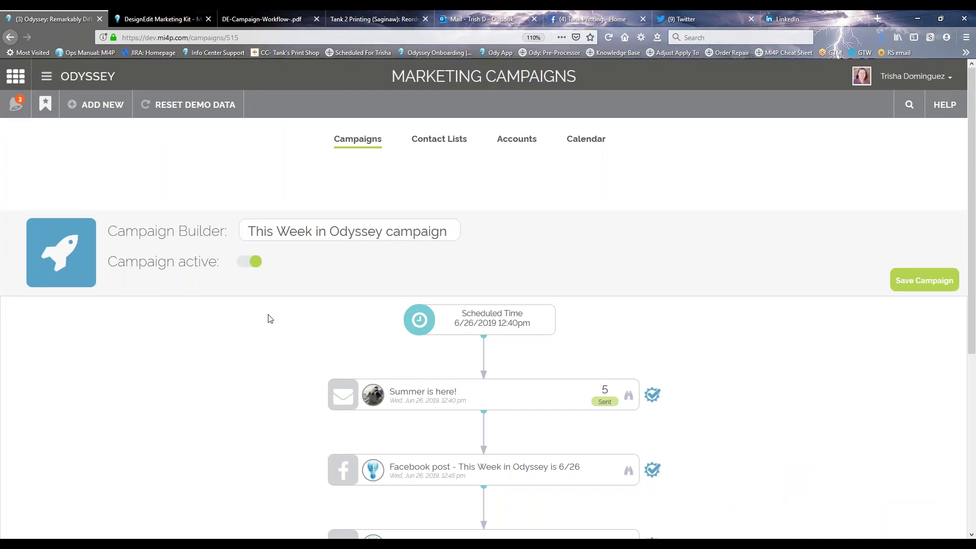
Look over the campaign's sequence from email to "Check mail" task and highlight the "Summer is here!" email title
scroll(269, 319, "down", 2)
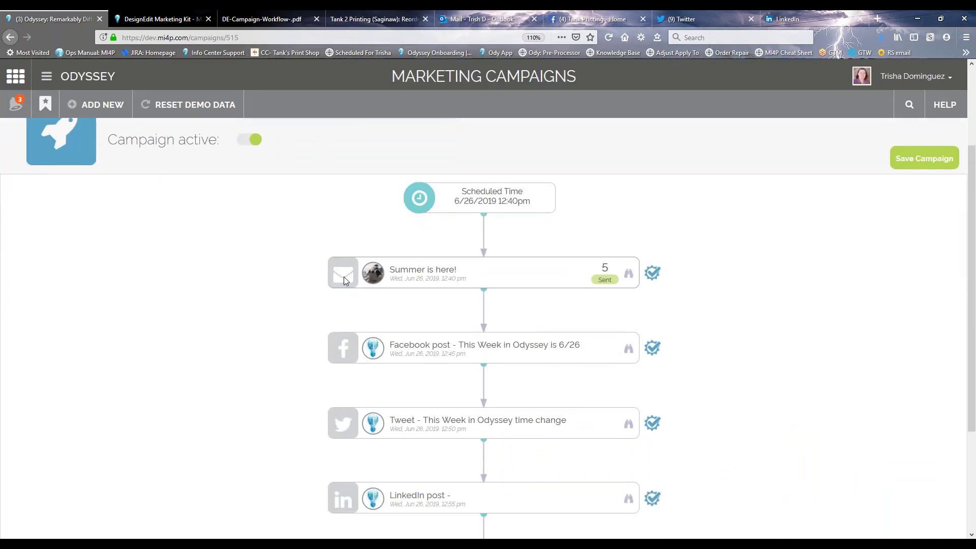
scroll(307, 283, "down", 3)
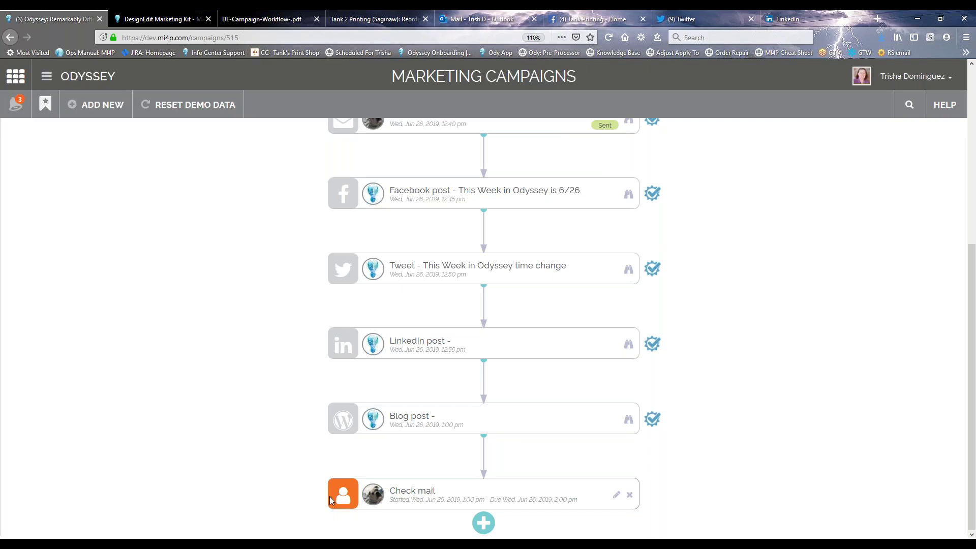
scroll(306, 493, "up", 4)
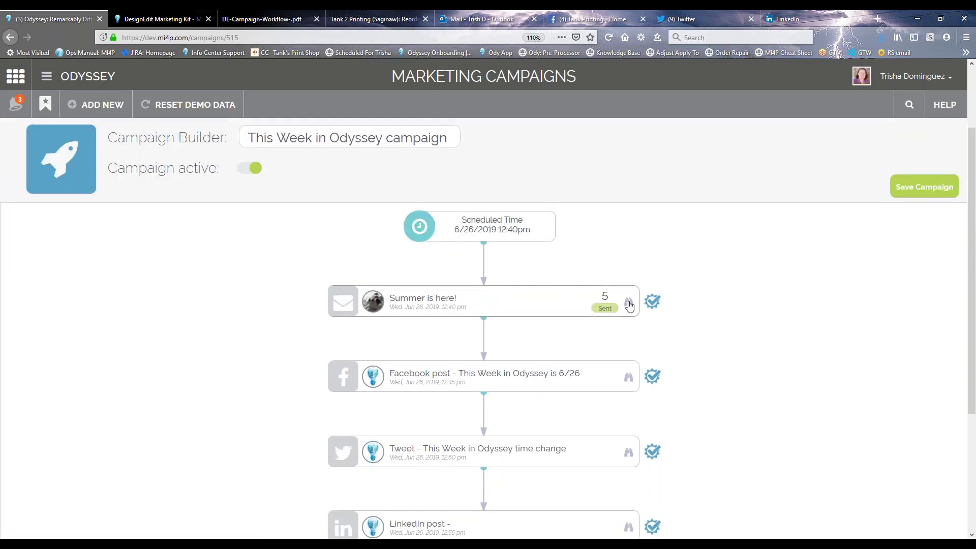
double_click(397, 297)
left_click(426, 295)
Switch through the Tank Printing site to the Outlook inbox and highlight the promotional email's opening question and closing deadline sentence
left_click(346, 19)
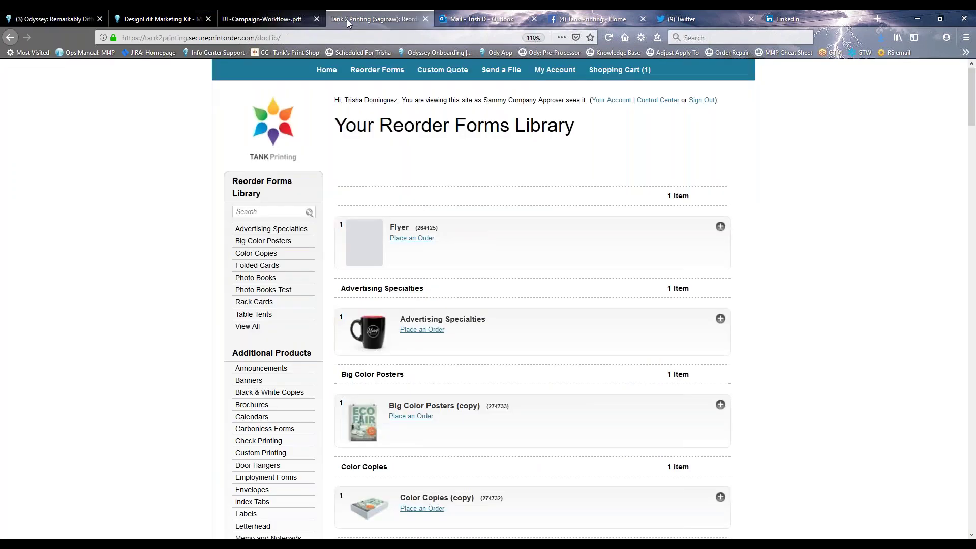
left_click(470, 19)
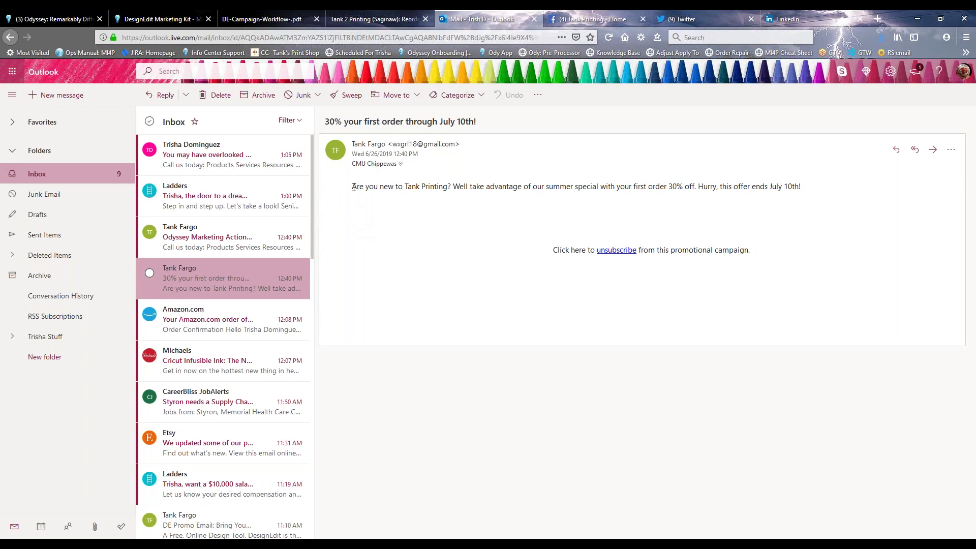
left_click_drag(354, 187, 450, 187)
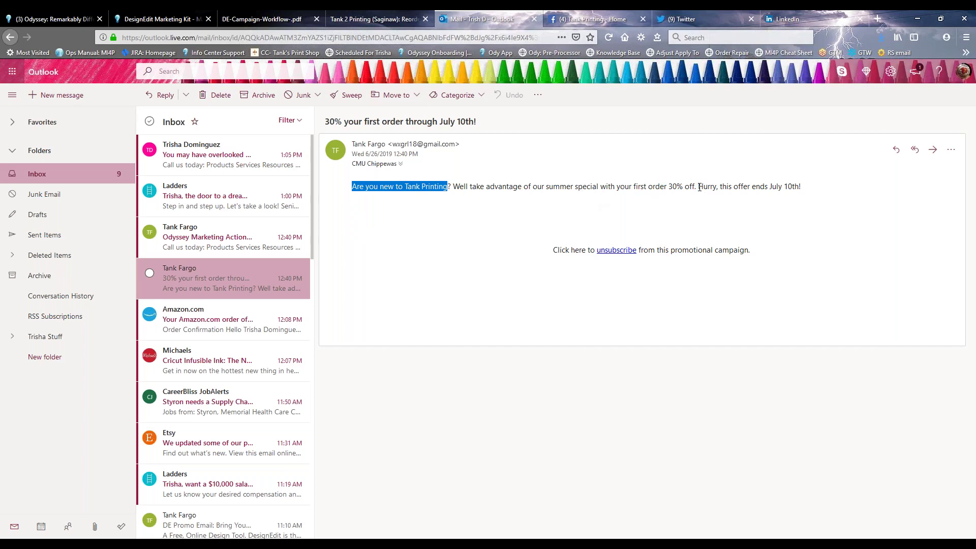
left_click_drag(698, 187, 785, 187)
left_click(800, 186)
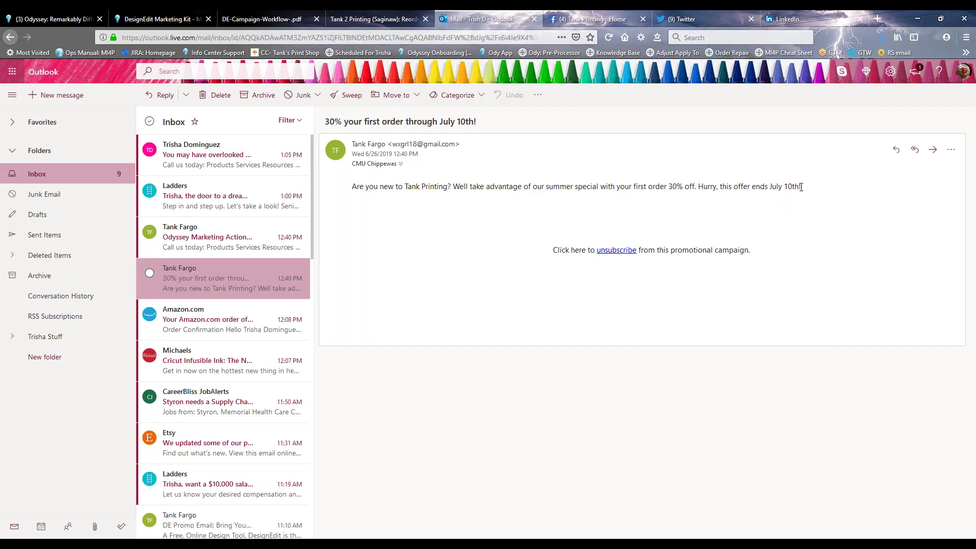
Highlight the promotional email's whole message, its summer special wording and the 30% discount
left_click_drag(801, 187, 349, 195)
left_click(375, 190)
left_click_drag(407, 187, 532, 188)
left_click(653, 186)
left_click_drag(666, 187, 677, 187)
left_click(670, 187)
left_click_drag(668, 186, 677, 186)
left_click(684, 186)
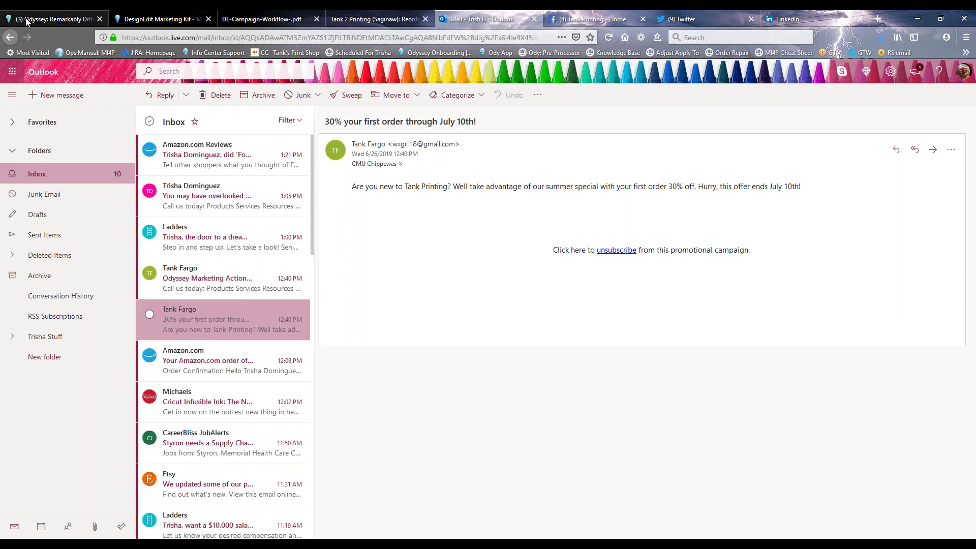
Return to the Odyssey campaign and highlight "This Week in Odyssey" in the Facebook post action's title
left_click(31, 20)
scroll(352, 282, "down", 3)
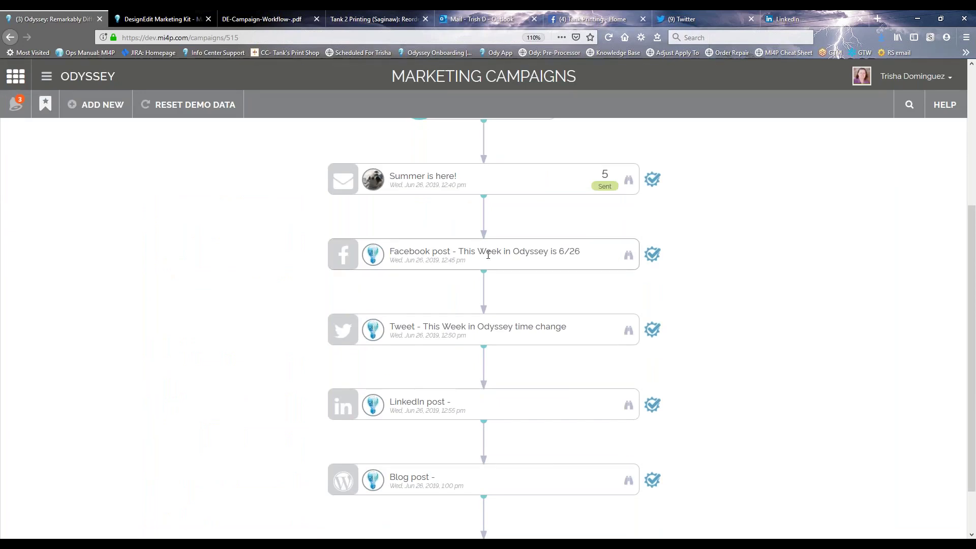
left_click_drag(458, 251, 538, 251)
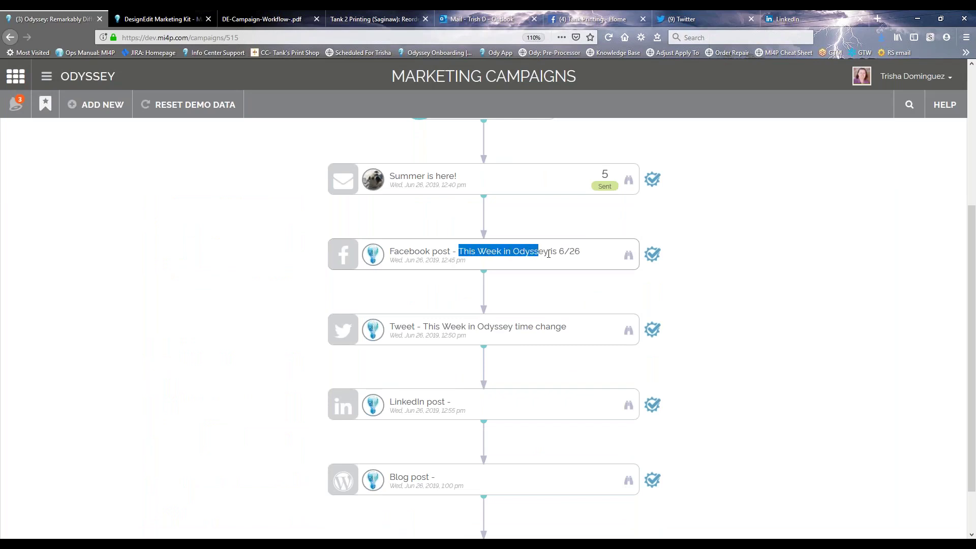
left_click(561, 251)
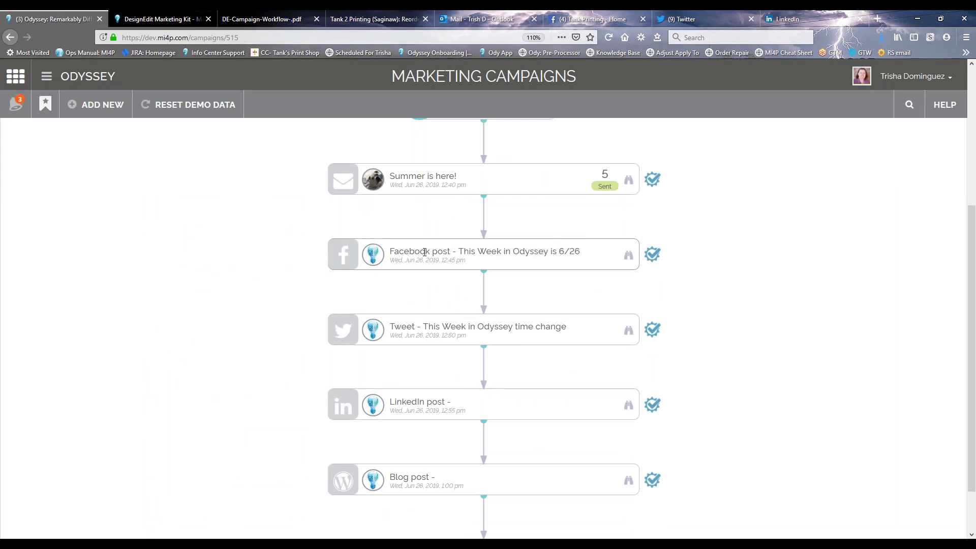
Switch to the Tank Printing Facebook page and highlight the newest post's text, including its This Week in Odyssey announcement
left_click(575, 19)
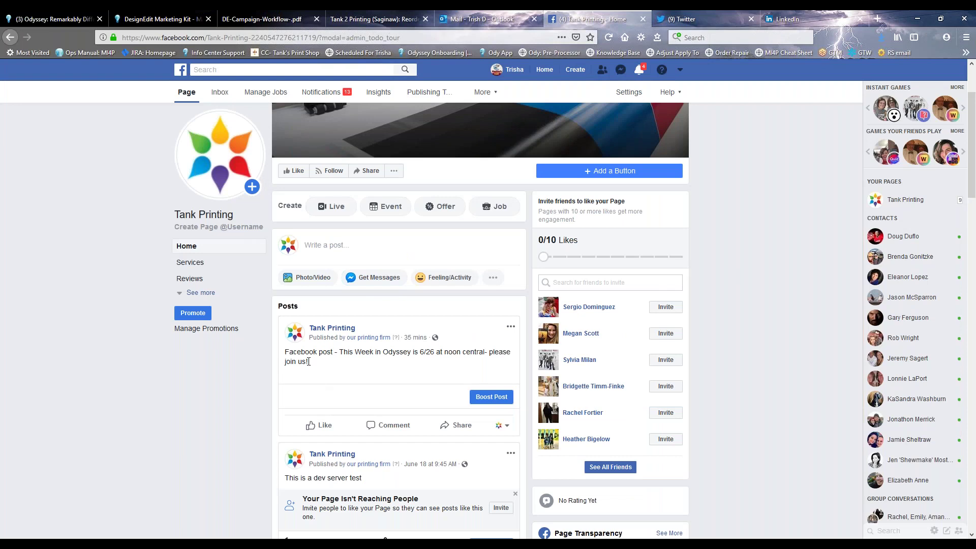
left_click_drag(308, 361, 279, 357)
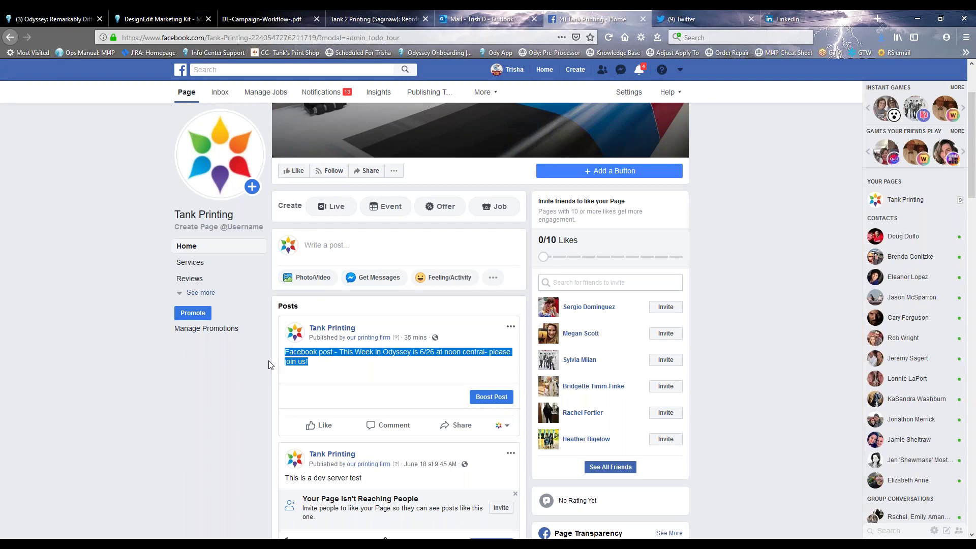
left_click(324, 370)
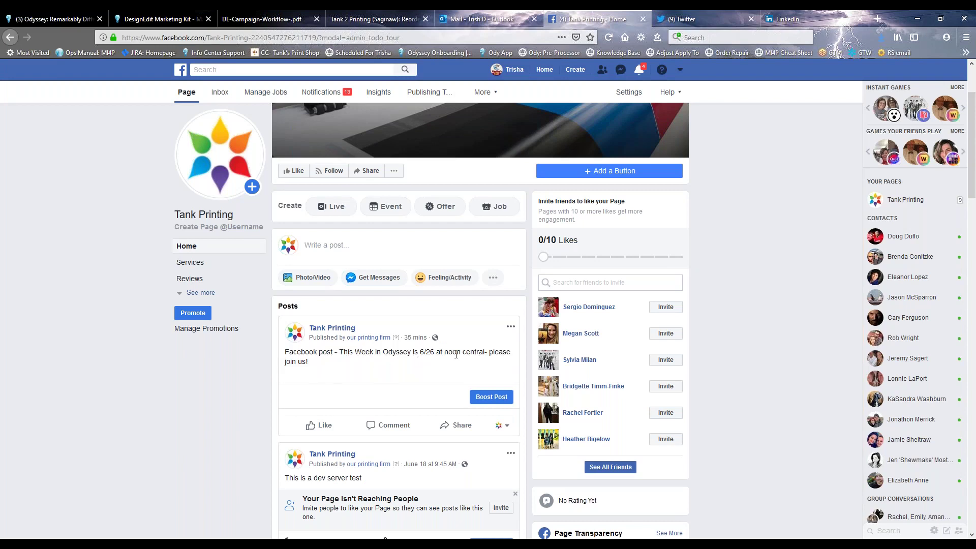
left_click_drag(310, 364, 336, 352)
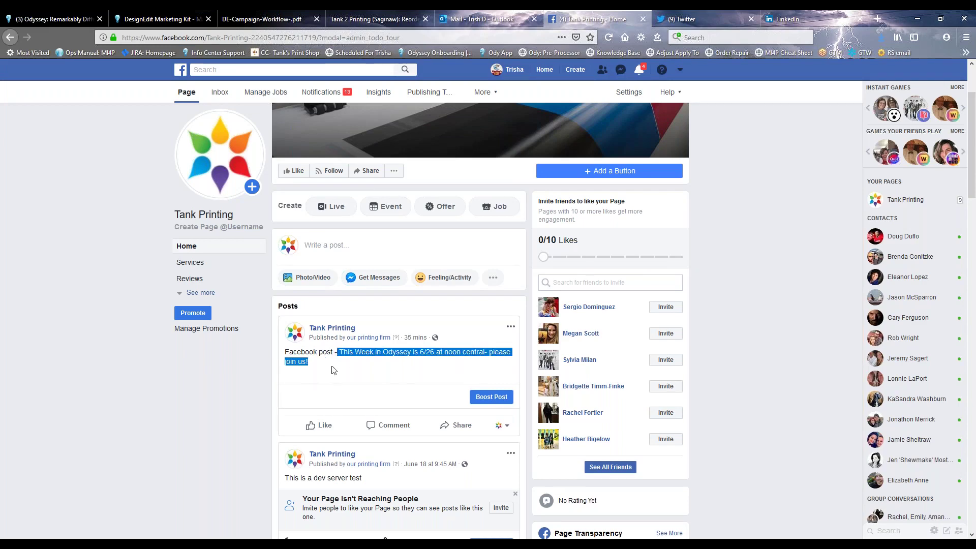
left_click(334, 370)
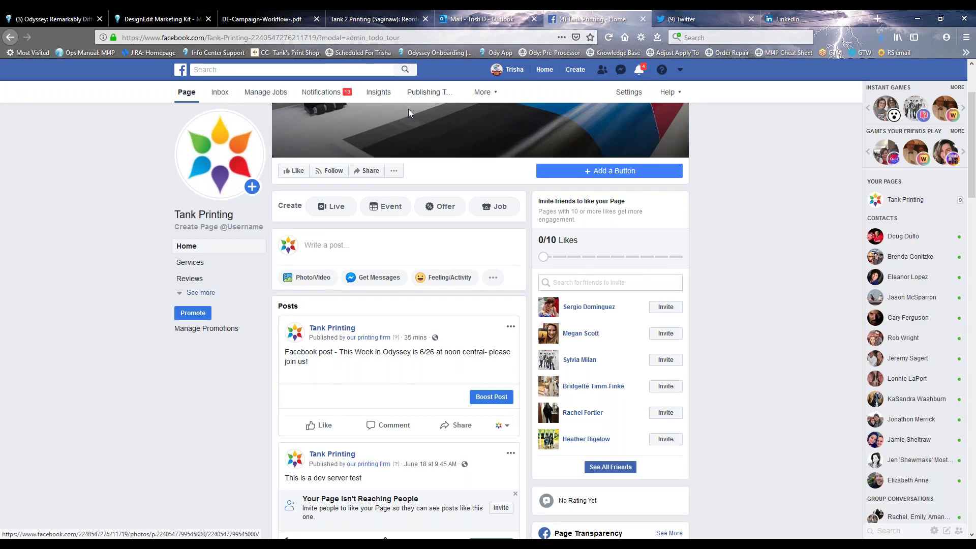
Return to the Odyssey campaign, view the Facebook post action's details and close them
left_click(152, 19)
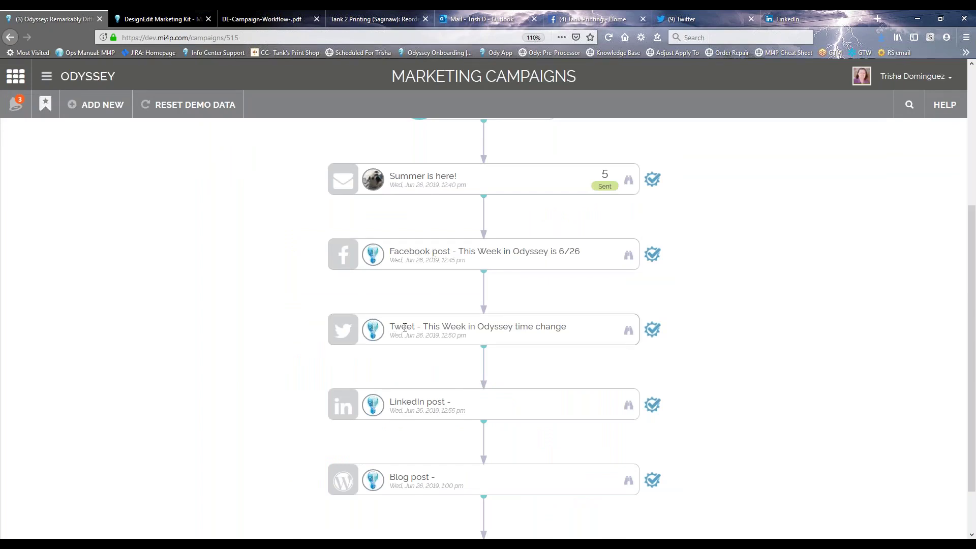
left_click(628, 255)
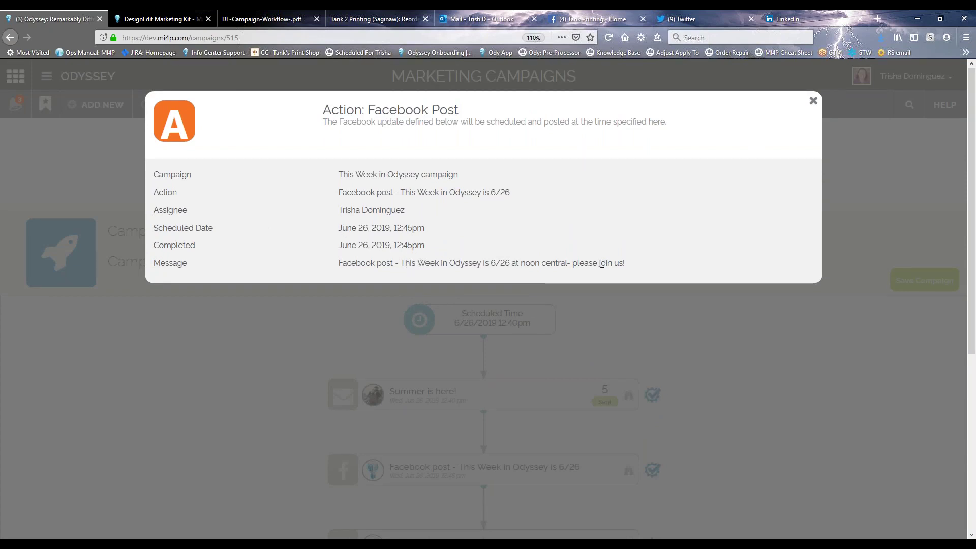
left_click(813, 101)
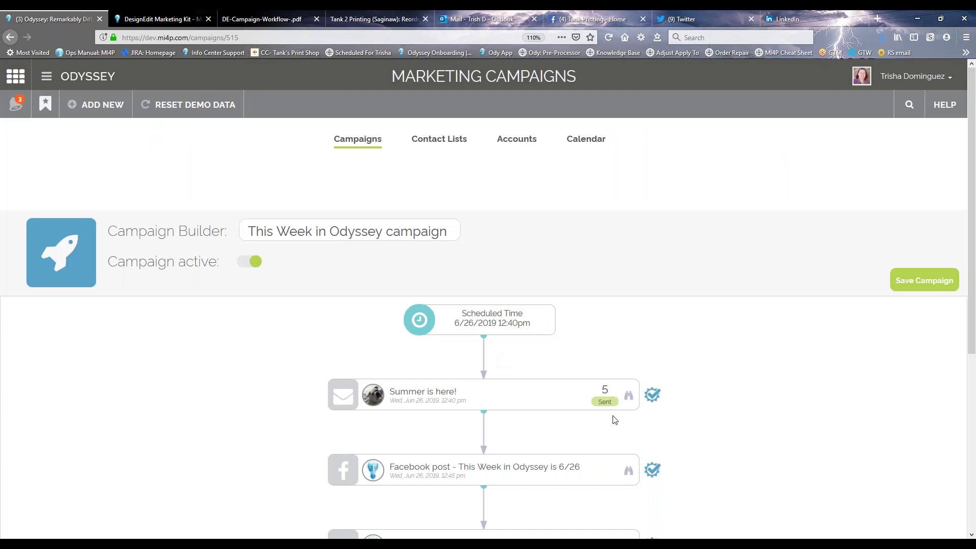
View the "Tweet - This Week in Odyssey time change" action's details, highlight its completion date and close them
scroll(615, 420, "down", 1)
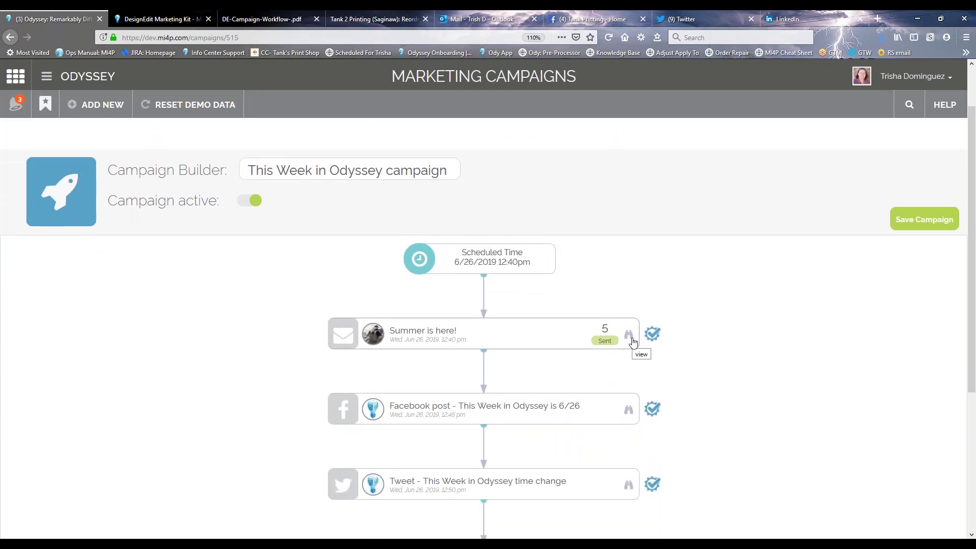
scroll(630, 341, "down", 2)
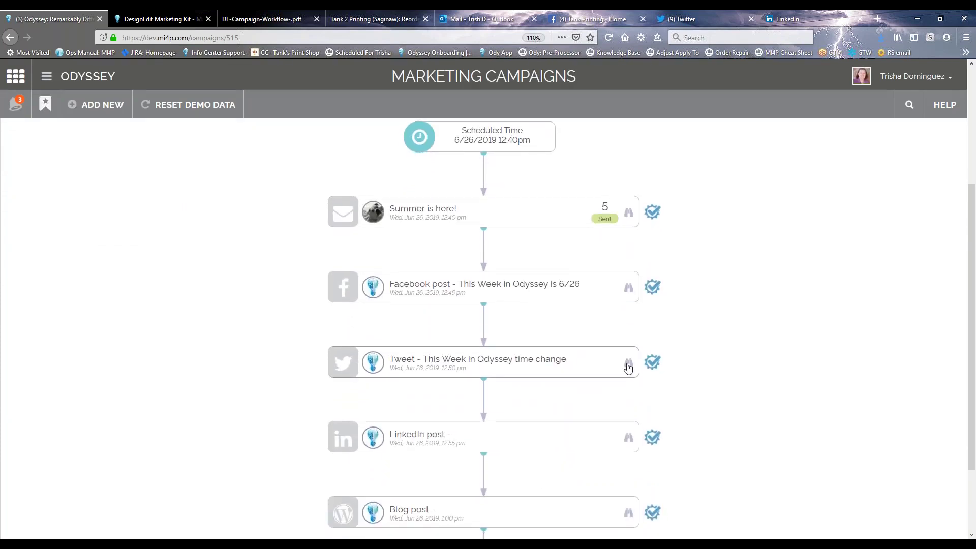
left_click(628, 362)
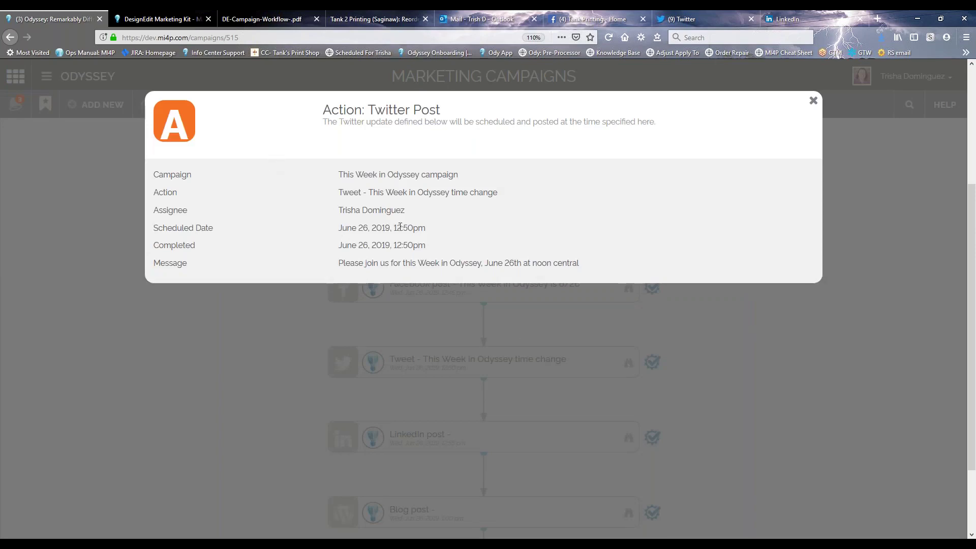
left_click_drag(342, 250, 444, 245)
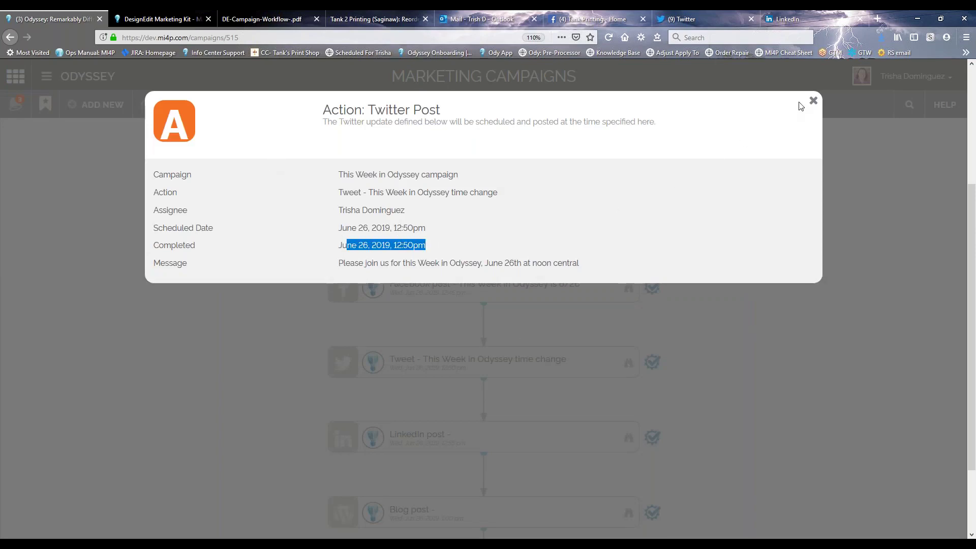
left_click(813, 100)
mouse_move(654, 364)
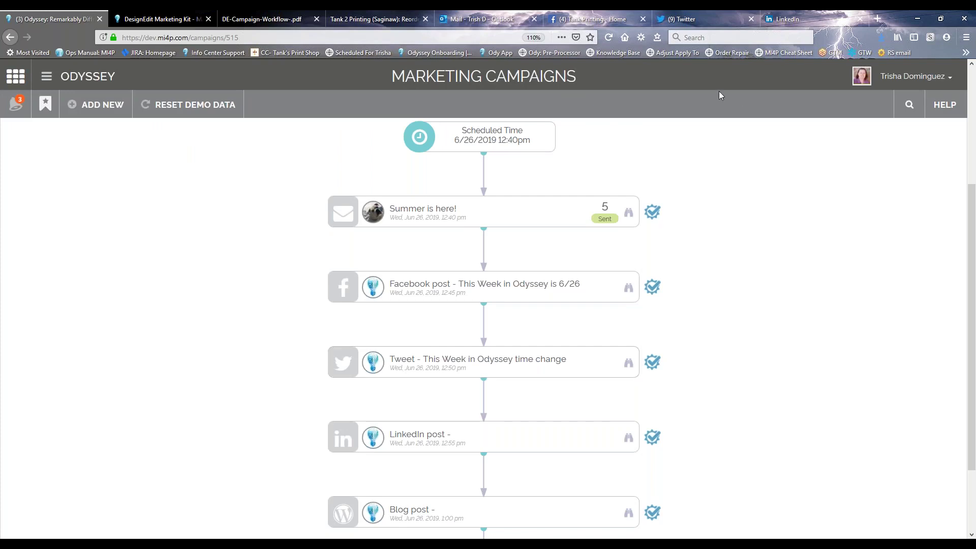
Switch to Twitter and highlight the full text of the tweet inviting people to This Week in Odyssey
left_click(688, 20)
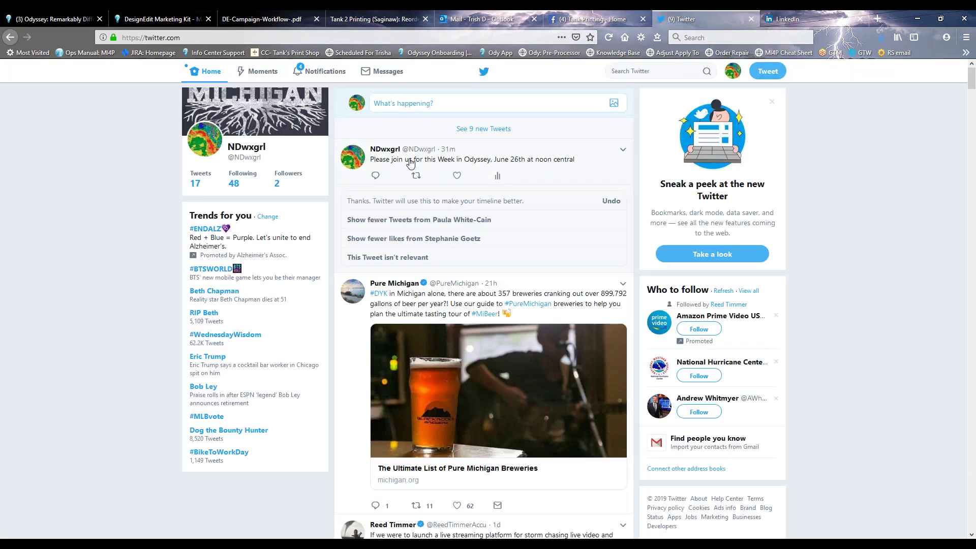
left_click_drag(574, 161, 369, 163)
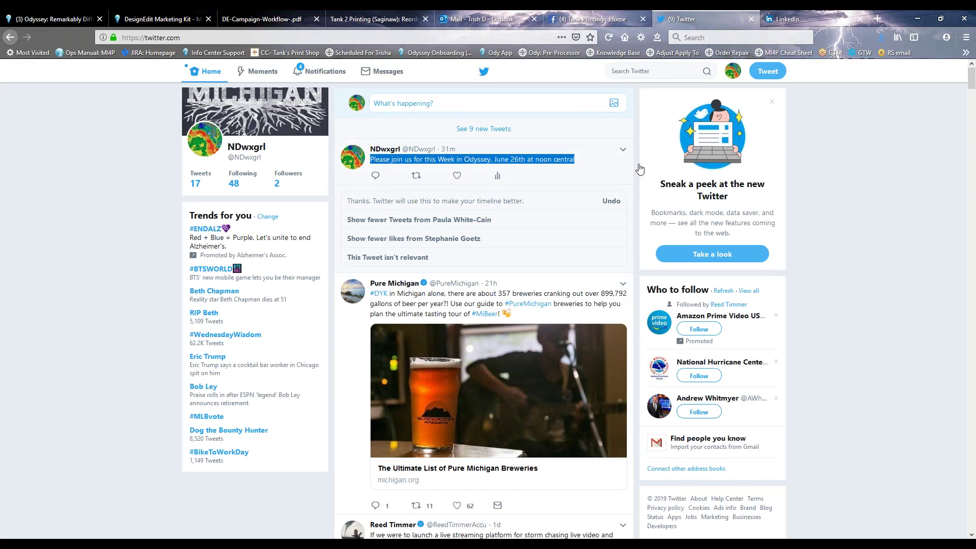
left_click(918, 224)
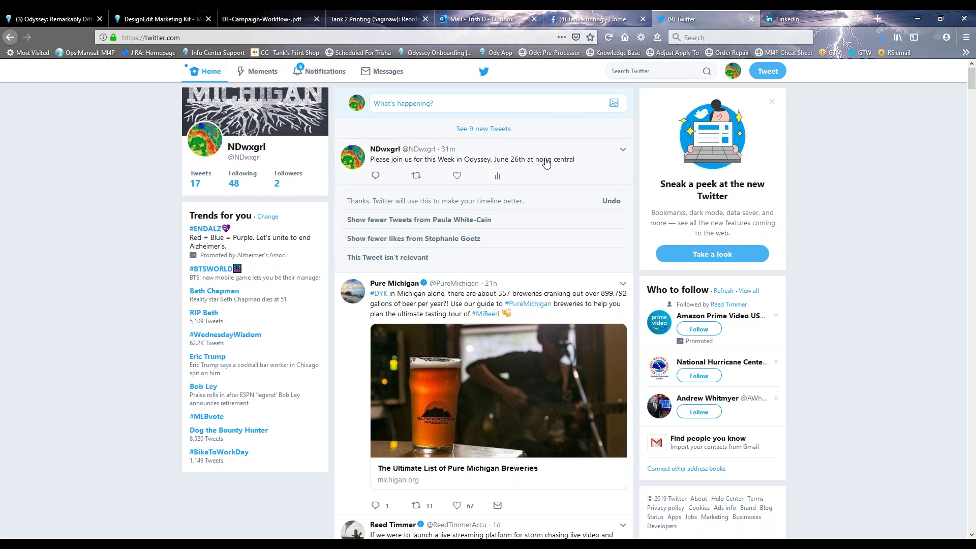
Check the LinkedIn action in the Odyssey campaign, then switch to LinkedIn and highlight the published post's invitation text
left_click(51, 21)
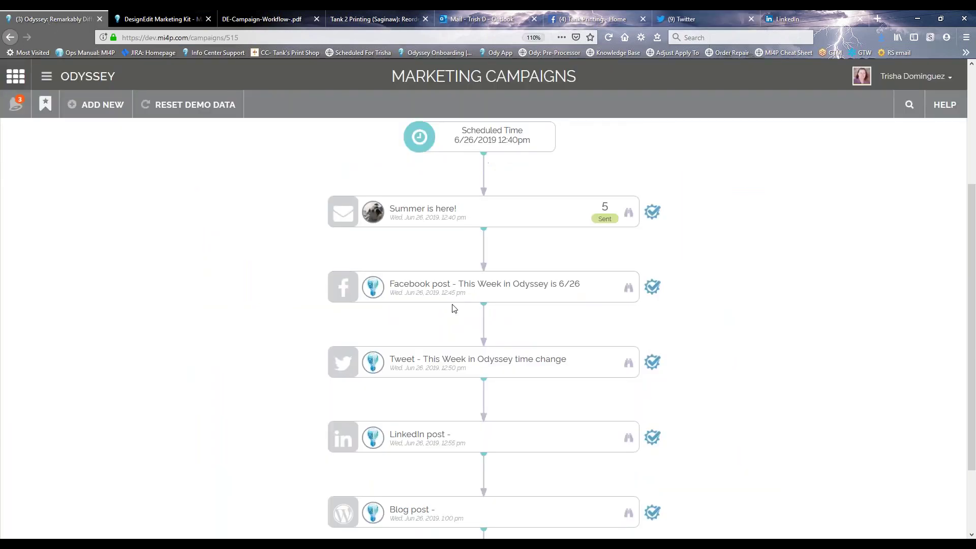
scroll(587, 310, "down", 2)
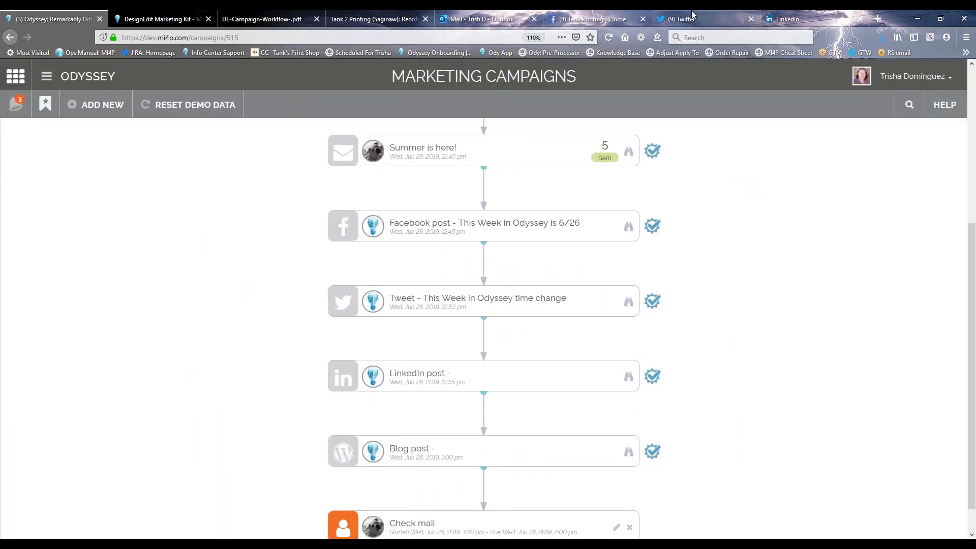
left_click(788, 18)
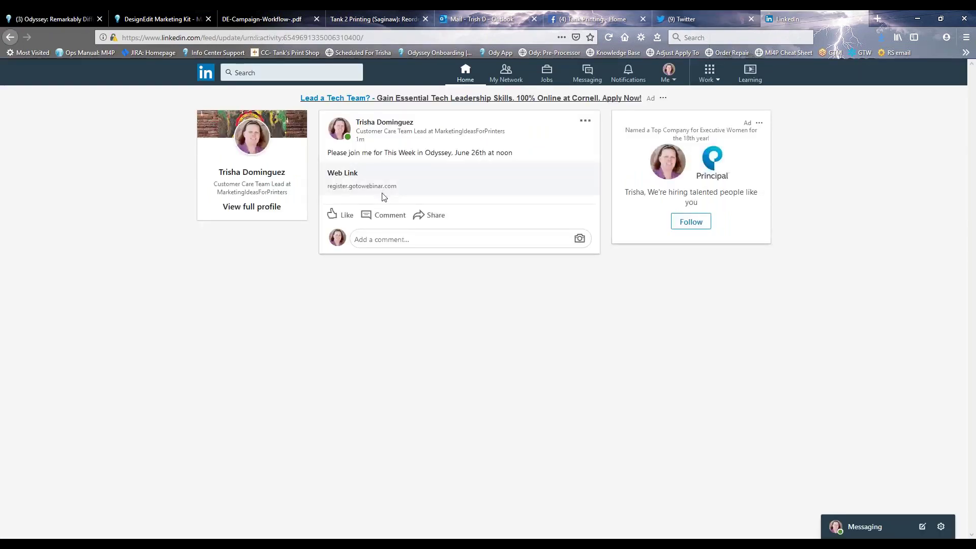
left_click_drag(326, 153, 523, 156)
left_click(526, 157)
left_click_drag(521, 155, 325, 158)
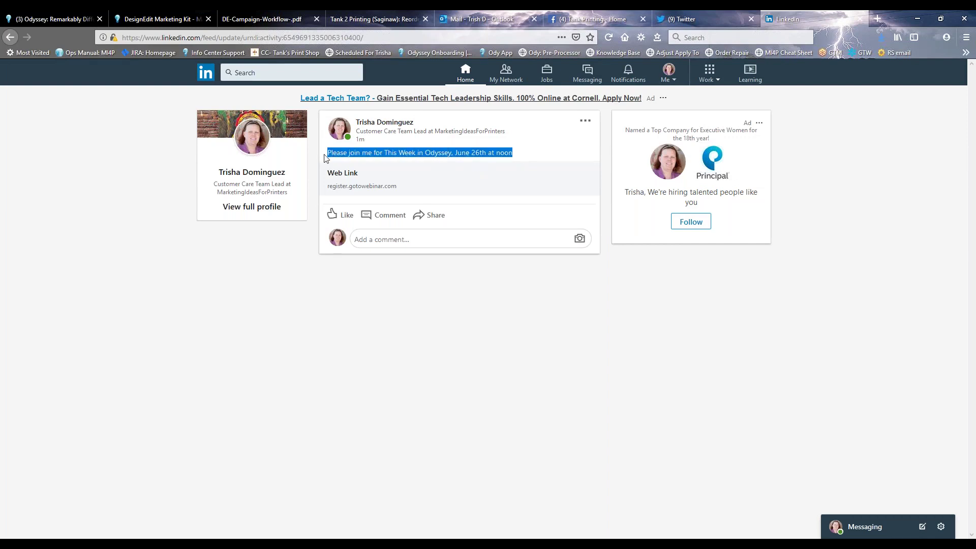
left_click(305, 328)
Review the campaign's blog post action, then search the web for "wordpress" in a new tab and open the WordPress.com Reader
left_click(34, 20)
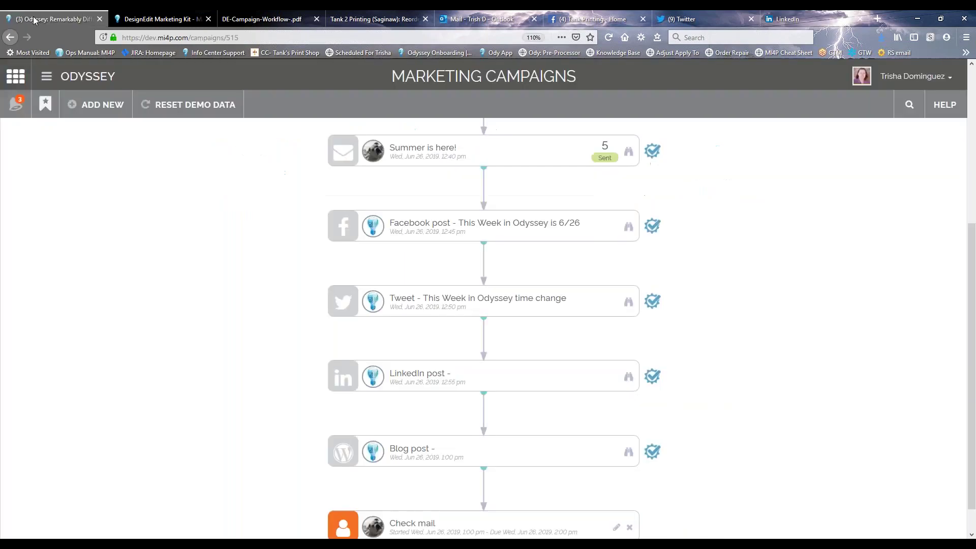
scroll(330, 282, "down", 1)
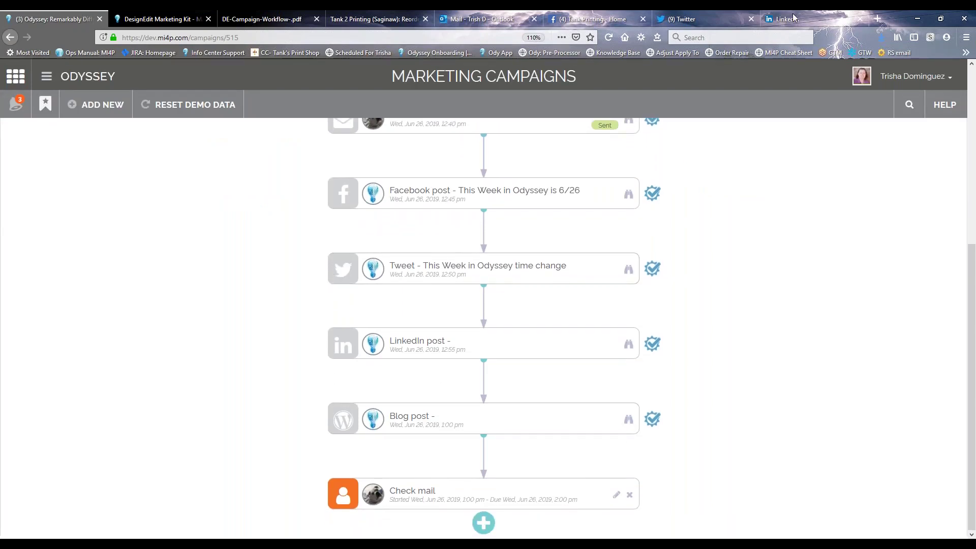
left_click(877, 18)
left_click(758, 39)
type("wordpress")
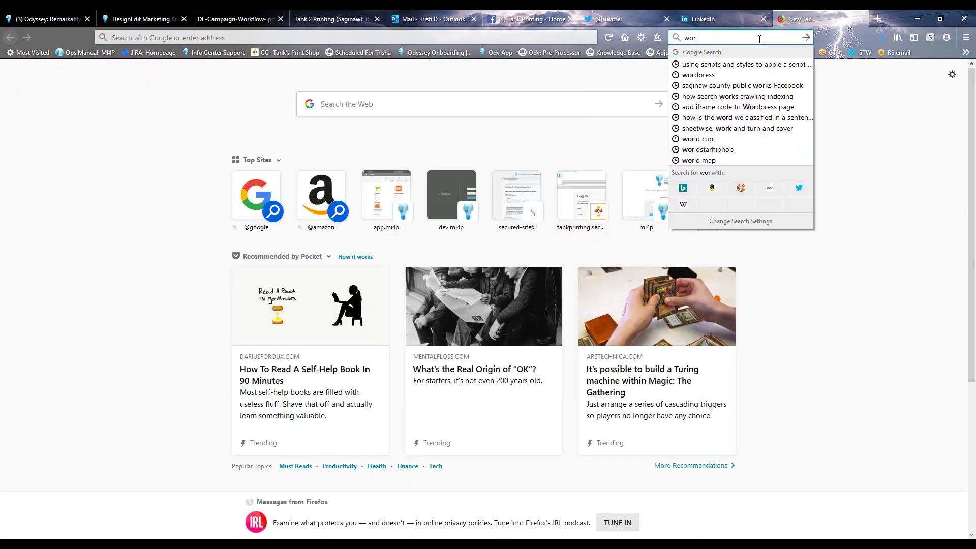
key("Return")
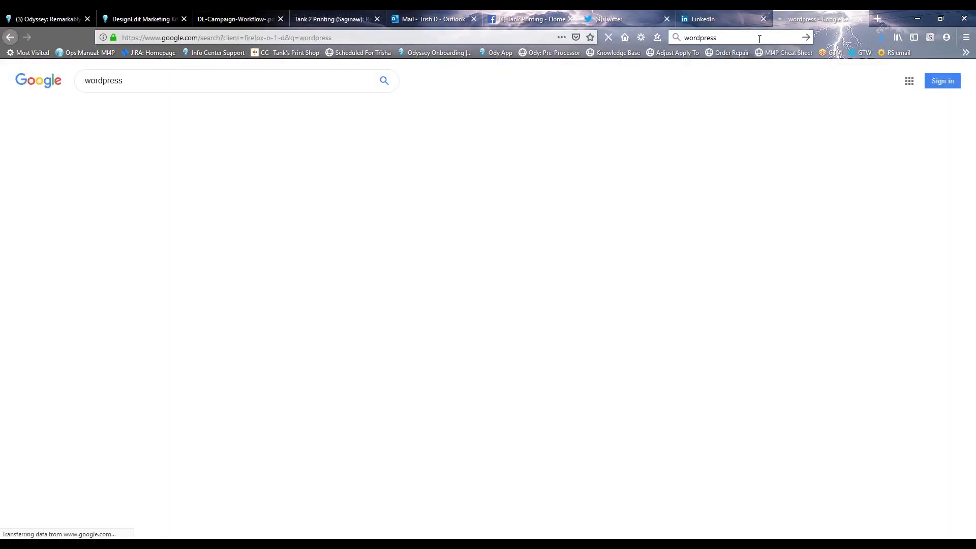
left_click(193, 155)
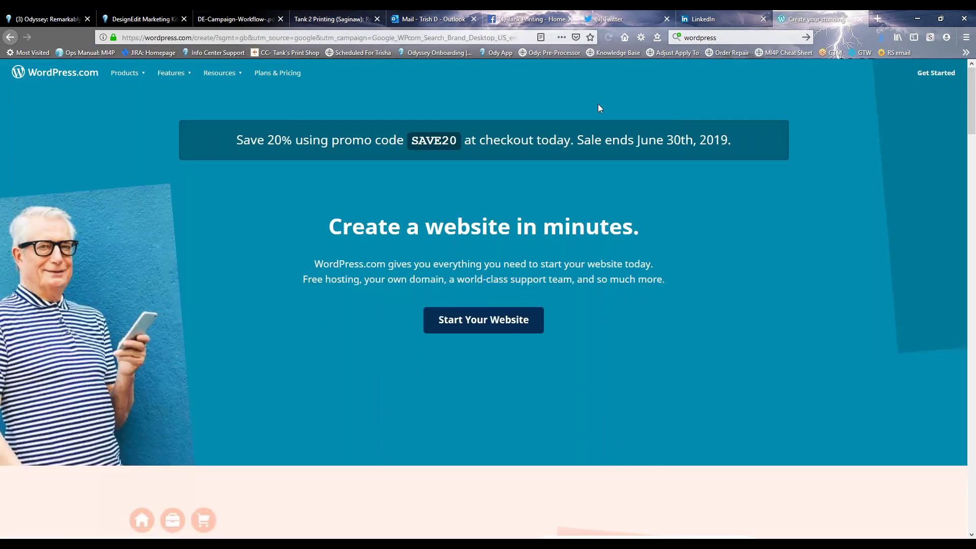
left_click(66, 75)
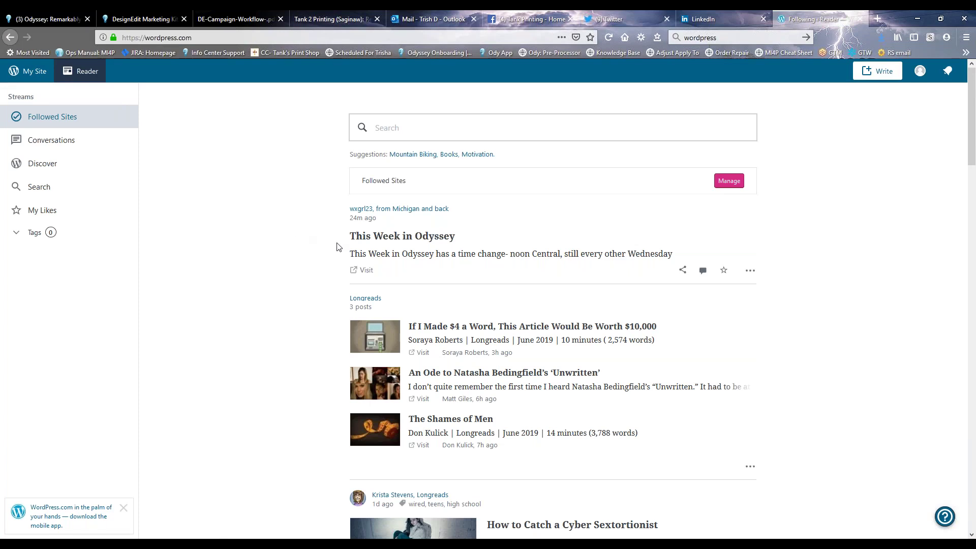
Highlight the "This Week in Odyssey" post in the Reader and again on the "from Michigan and back" blog feed
left_click_drag(347, 239, 664, 270)
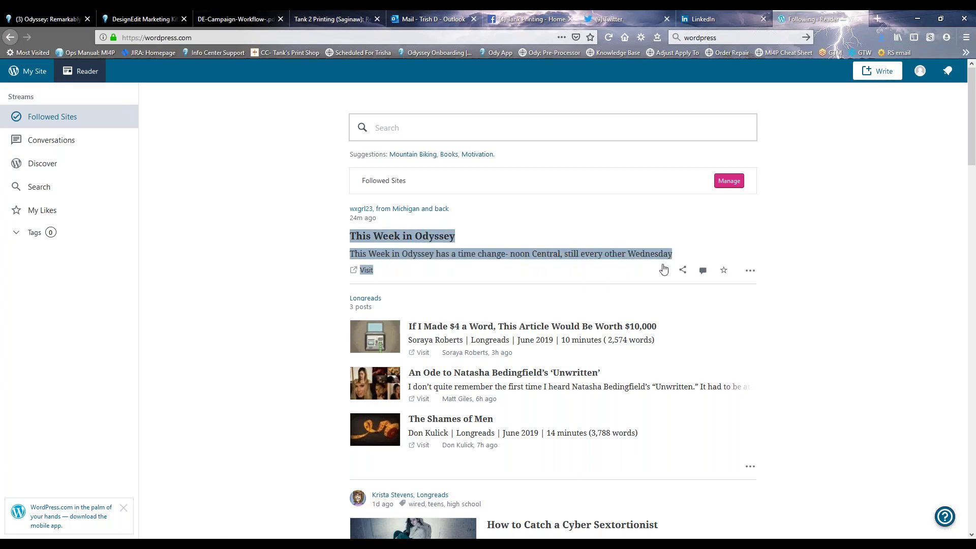
left_click(416, 209)
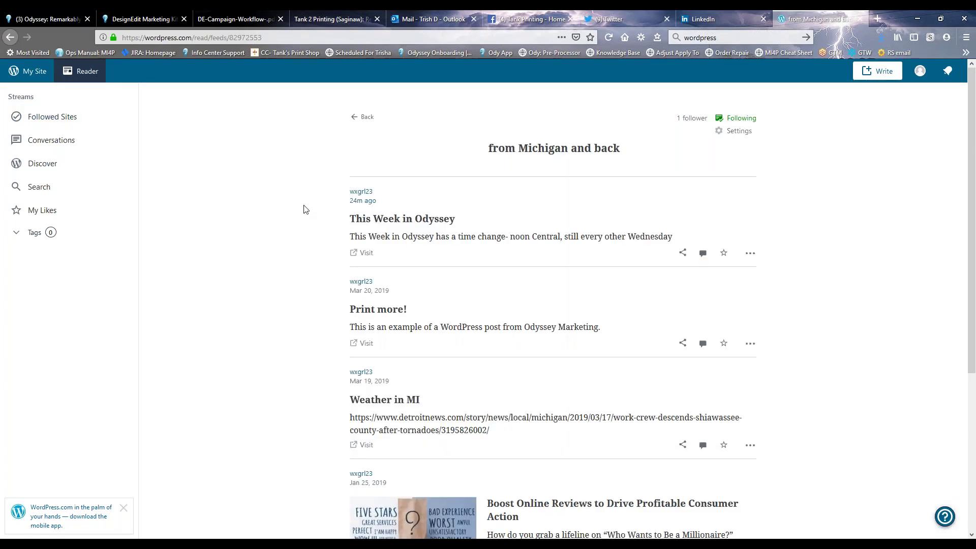
left_click_drag(350, 219, 681, 242)
left_click(894, 266)
Return to the Odyssey campaign, open the "Check mail" task for editing and highlight its "Action: Manual Task" heading
left_click(50, 20)
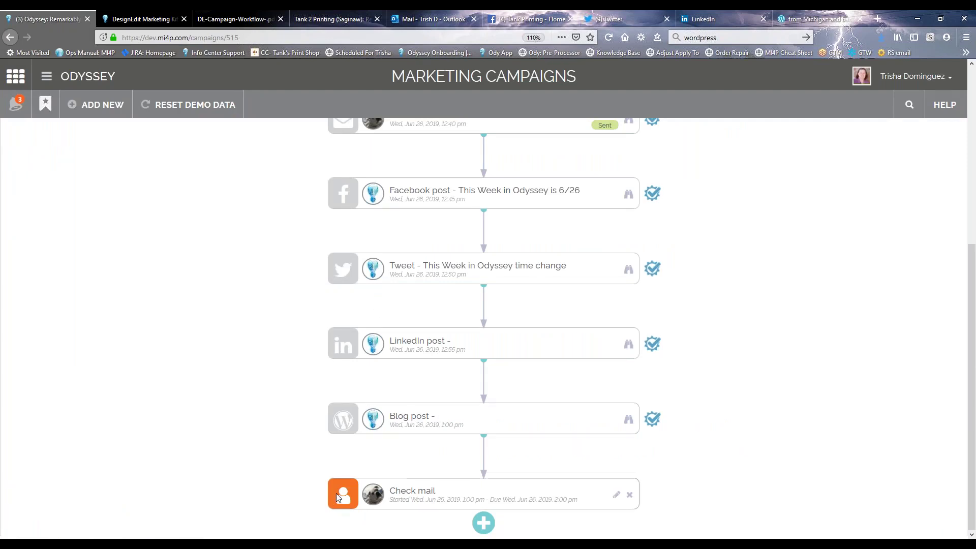
left_click(617, 496)
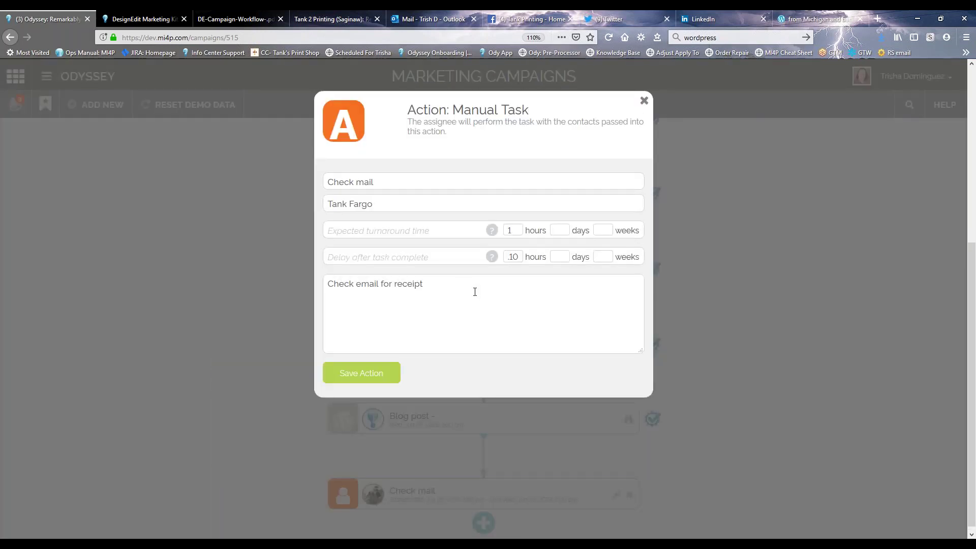
left_click_drag(409, 110, 529, 110)
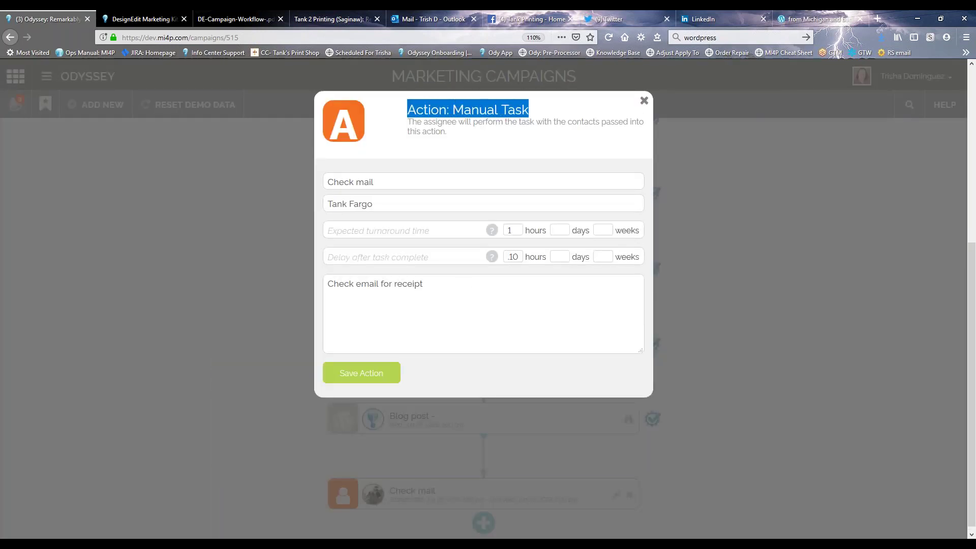
left_click(538, 118)
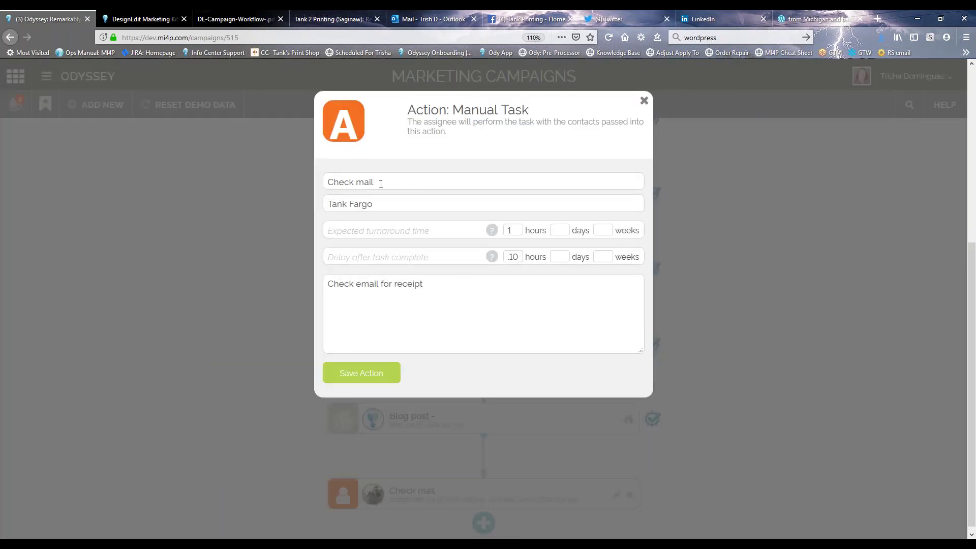
Review the "Check mail" manual task's name, assignee and description fields, then close the task without saving
left_click(376, 203)
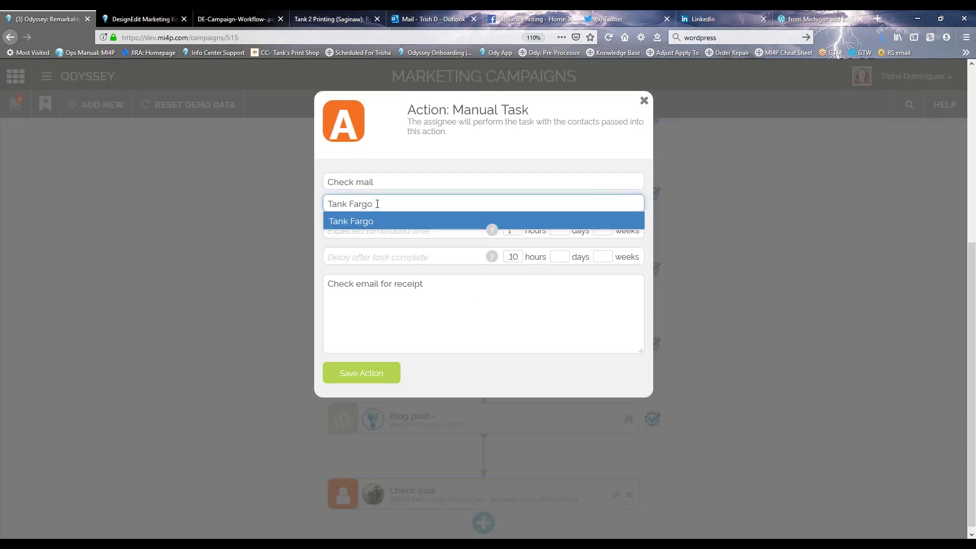
left_click(388, 182)
left_click(442, 290)
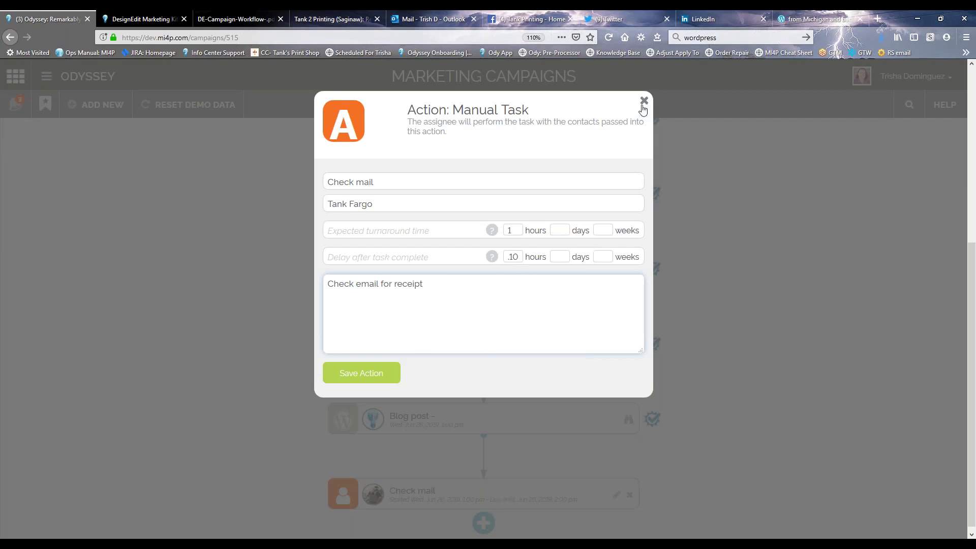
left_click(378, 202)
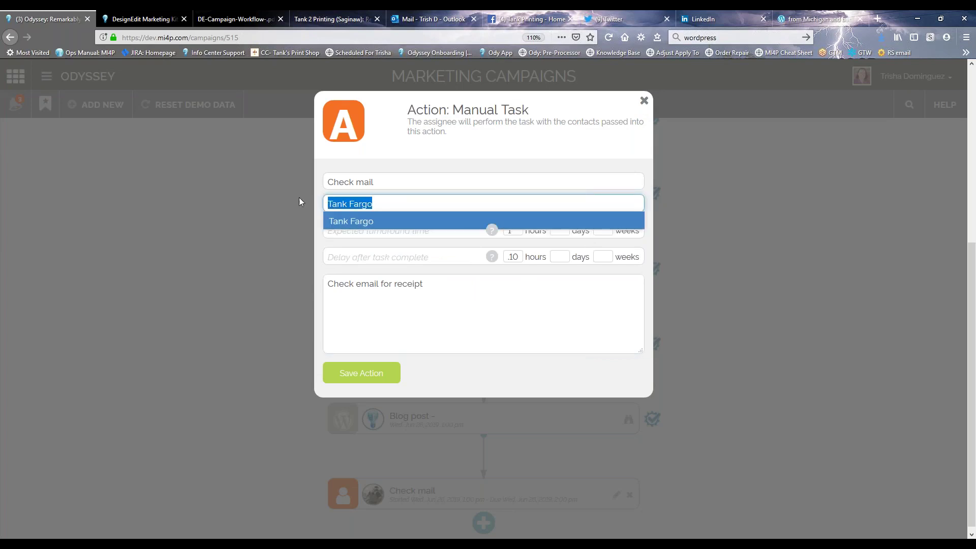
left_click(380, 205)
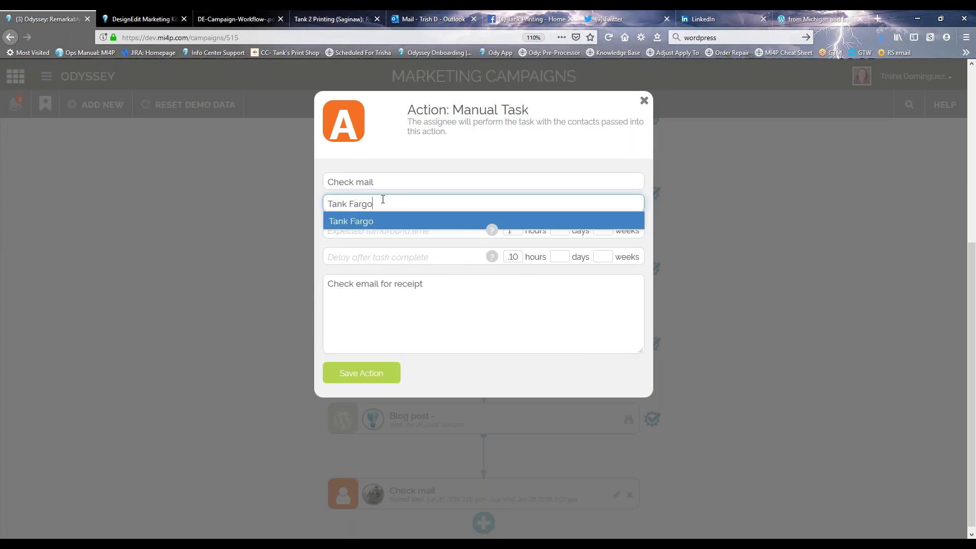
left_click(410, 179)
left_click(644, 100)
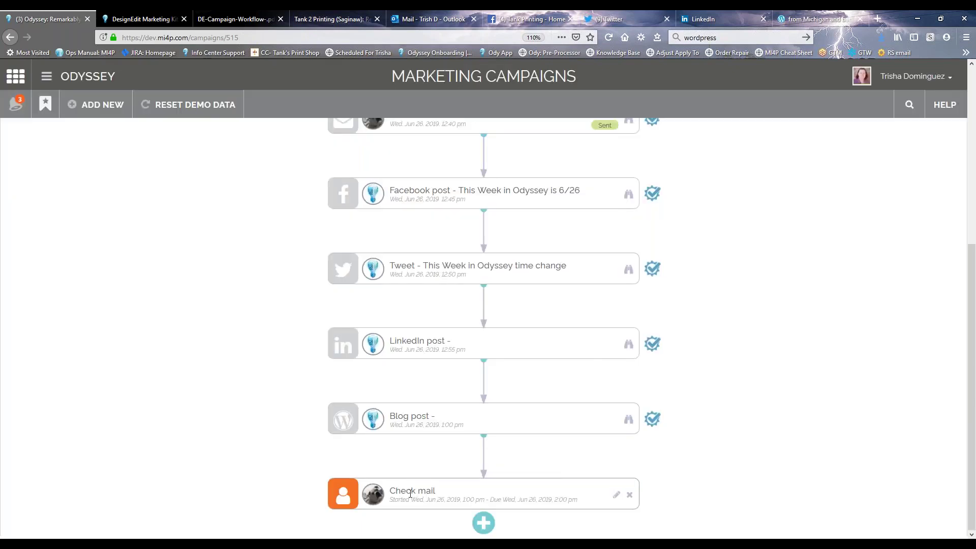
Return to the campaign list, open the completed DE Standalone Email Campaign and point out the first email's sent count
scroll(414, 490, "up", 5)
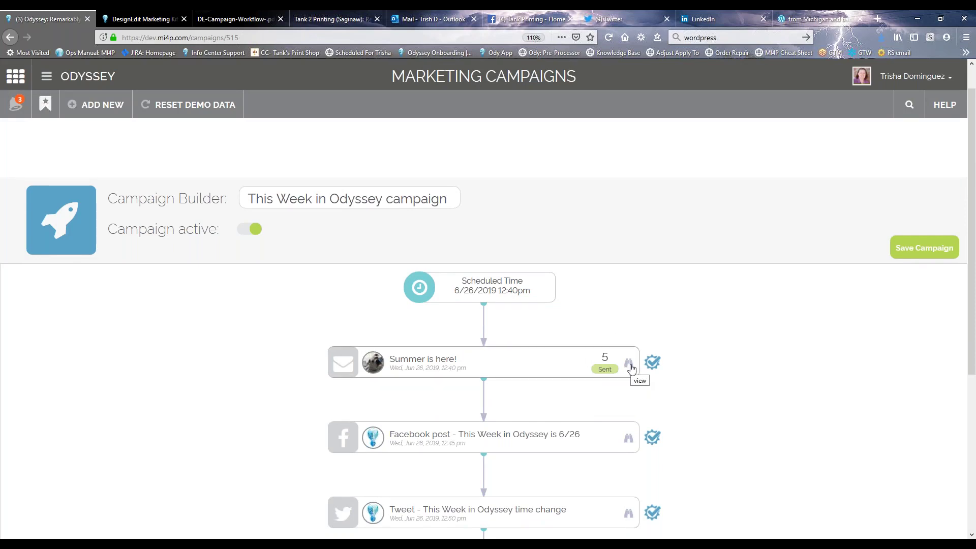
left_click(92, 86)
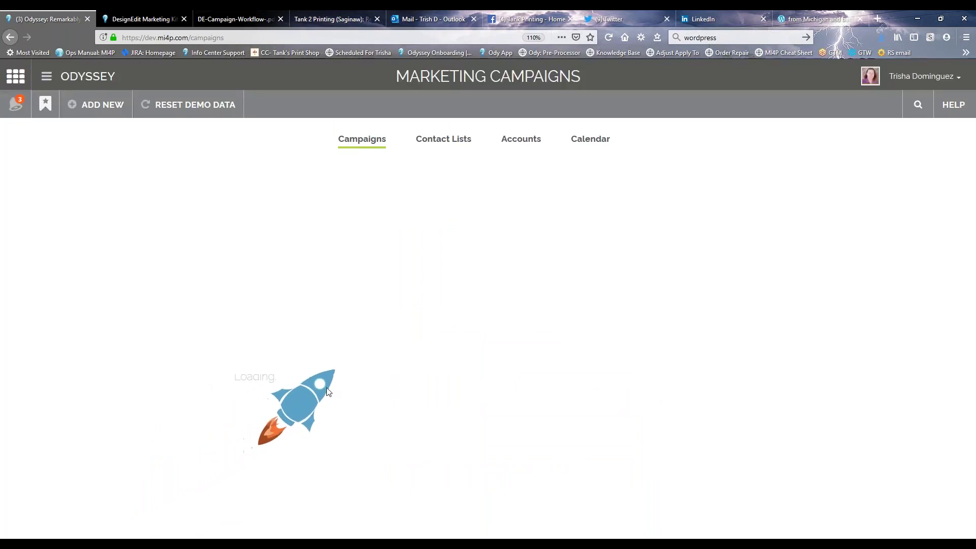
scroll(325, 340, "down", 5)
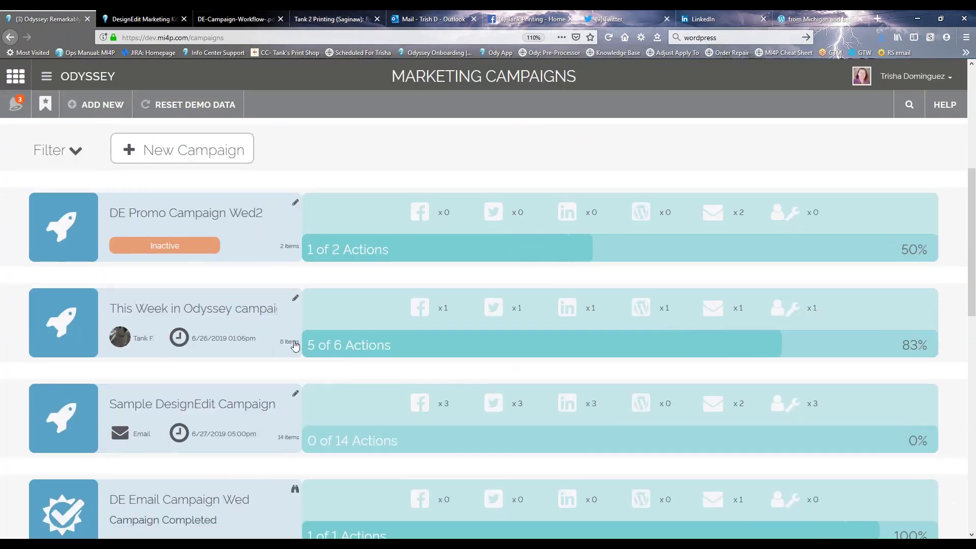
scroll(279, 329, "down", 4)
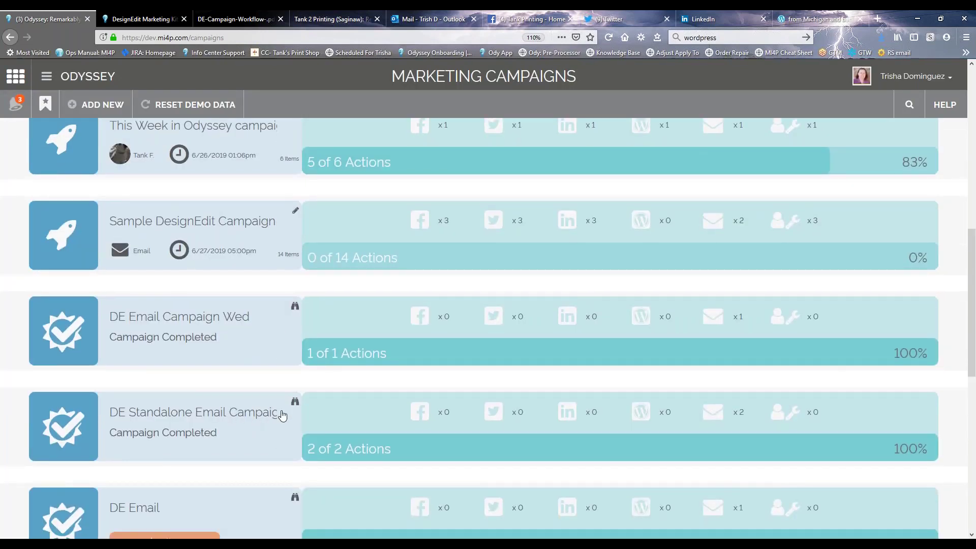
left_click(295, 404)
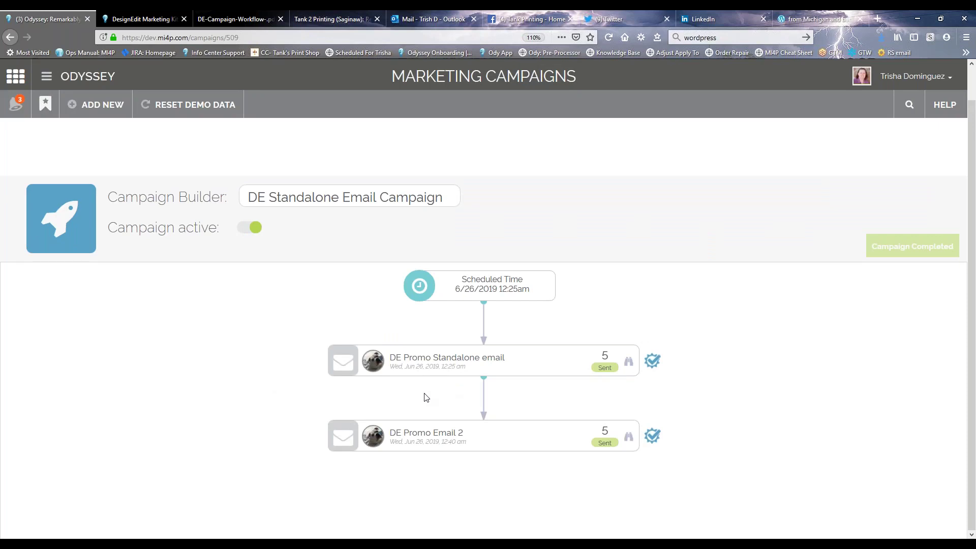
left_click_drag(600, 355, 615, 366)
left_click(607, 358)
View the DE Promo Email 2 analytics, examining the delivered, bounced and opened tables and the Opens By Hour of the Day chart
left_click(629, 437)
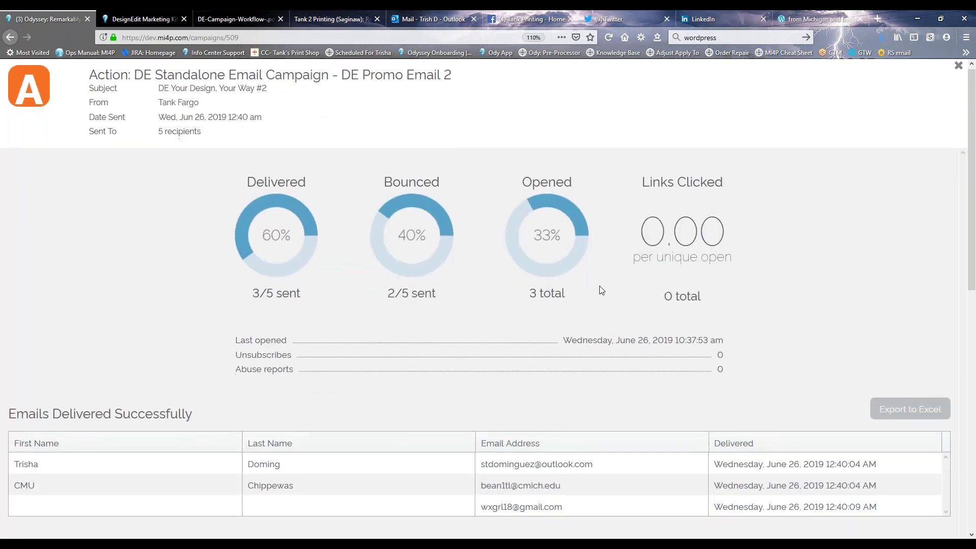
scroll(599, 290, "down", 2)
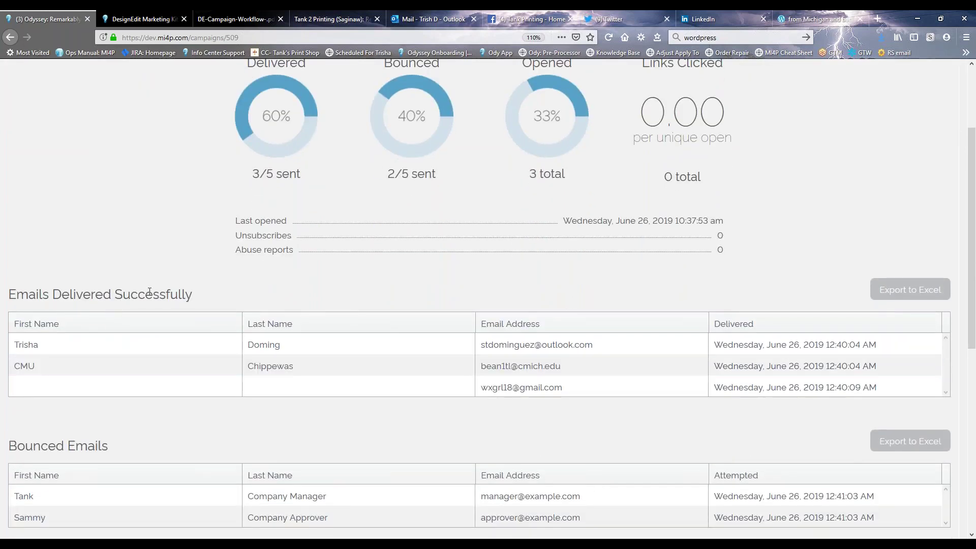
scroll(152, 377, "down", 2)
scroll(188, 378, "down", 3)
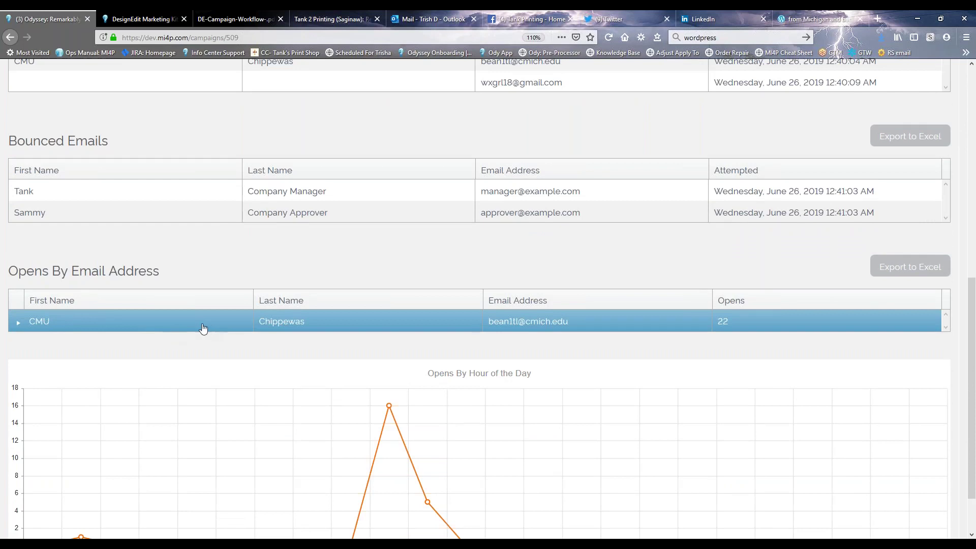
scroll(202, 329, "down", 1)
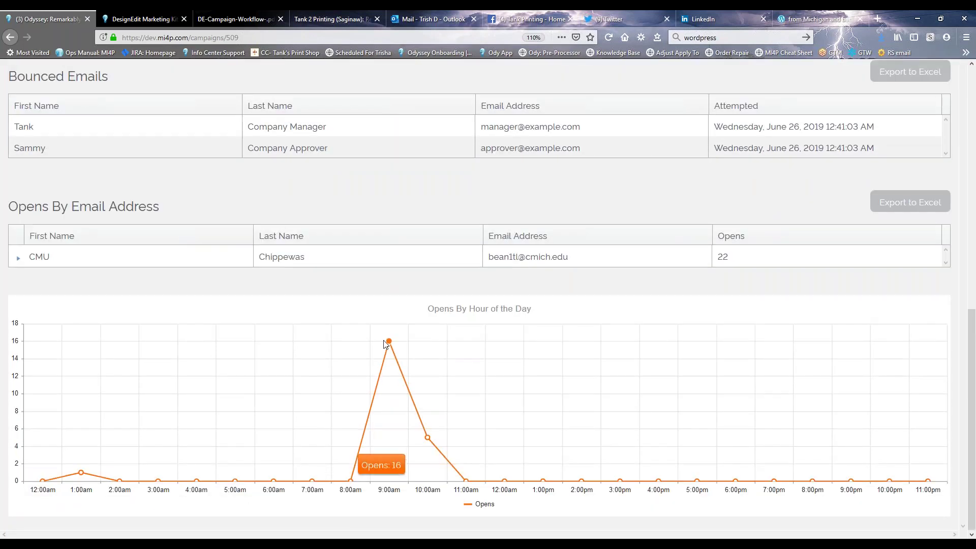
mouse_move(389, 344)
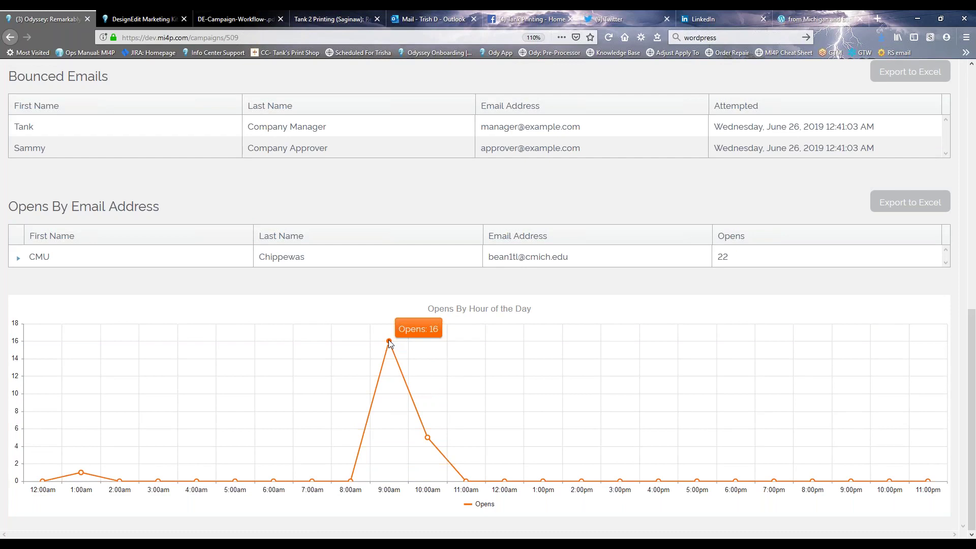
mouse_move(431, 445)
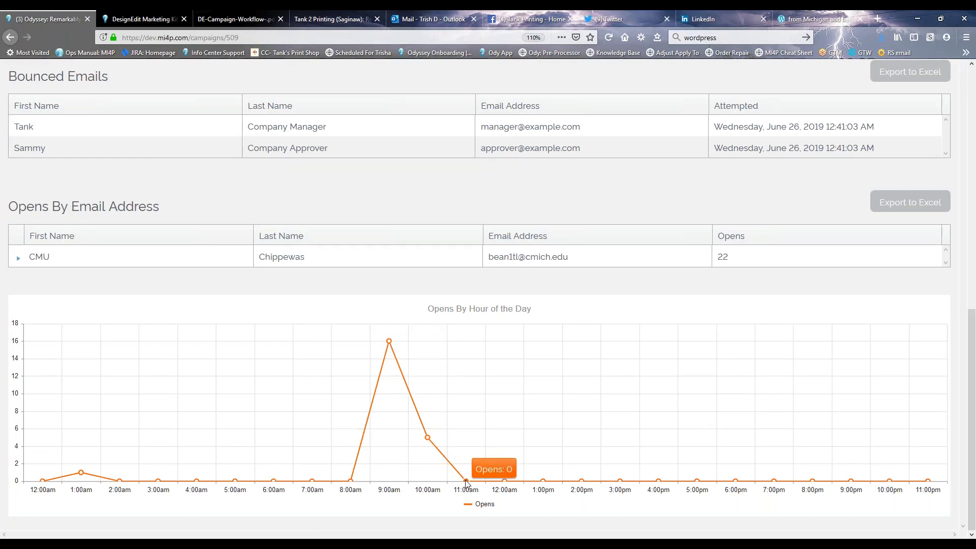
mouse_move(378, 342)
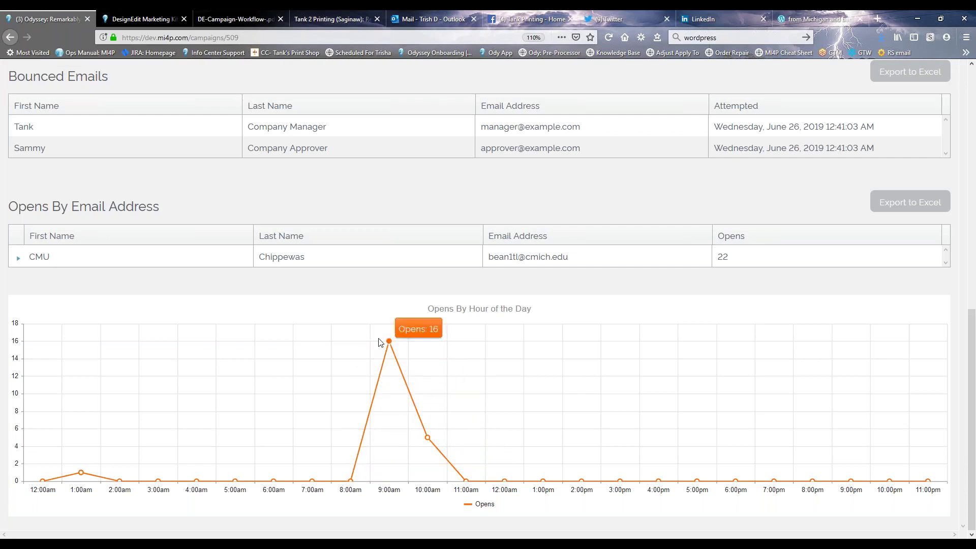
mouse_move(427, 442)
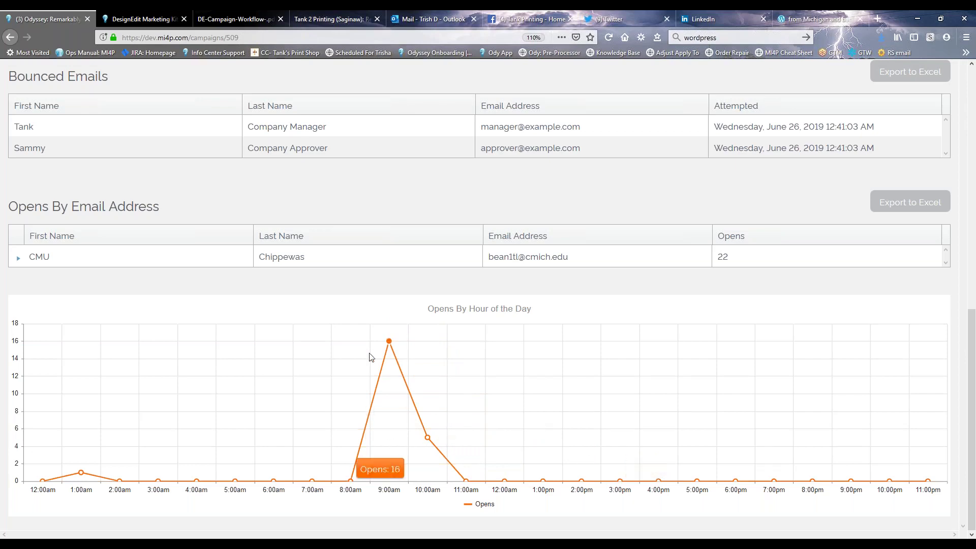
View the contact profile of the first recipient under Emails Delivered Successfully, then close the profile and the email analytics
scroll(402, 348, "up", 10)
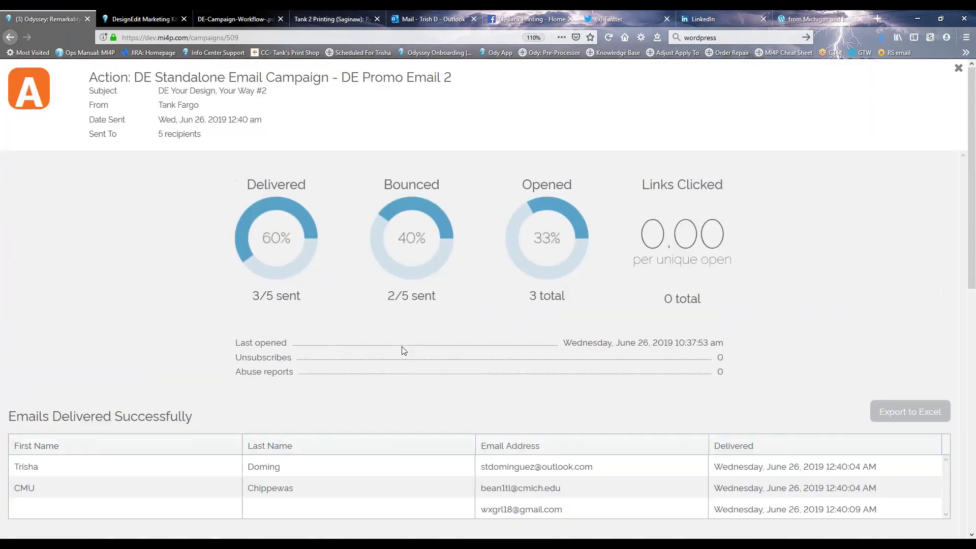
left_click(98, 466)
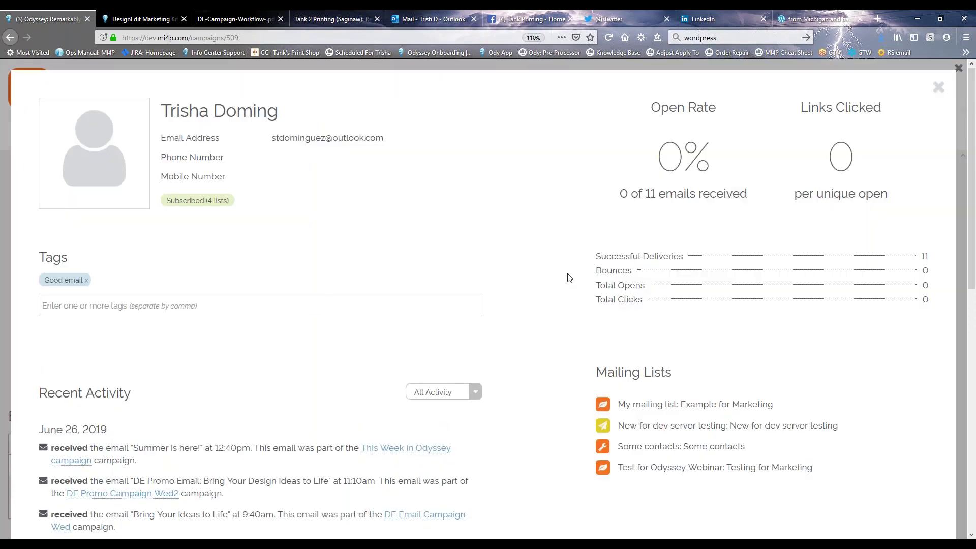
left_click(938, 88)
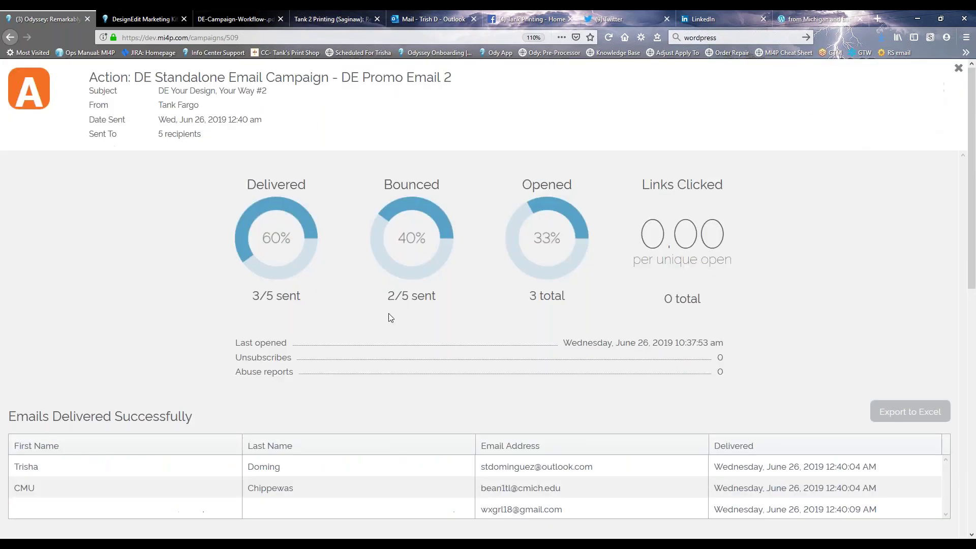
left_click(958, 67)
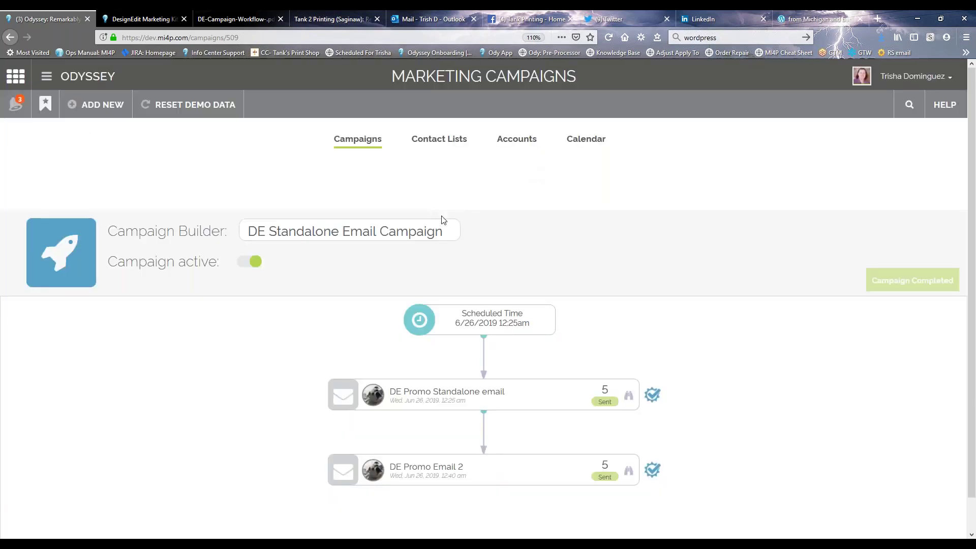
Open "My mailing list" from the contact lists for editing, review its settings and members, and cancel out of it
left_click(431, 138)
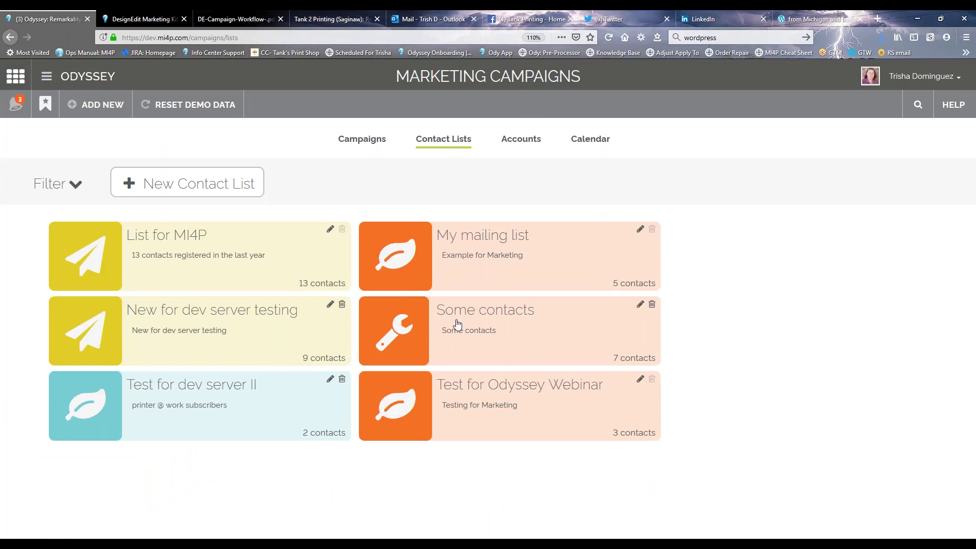
left_click(639, 229)
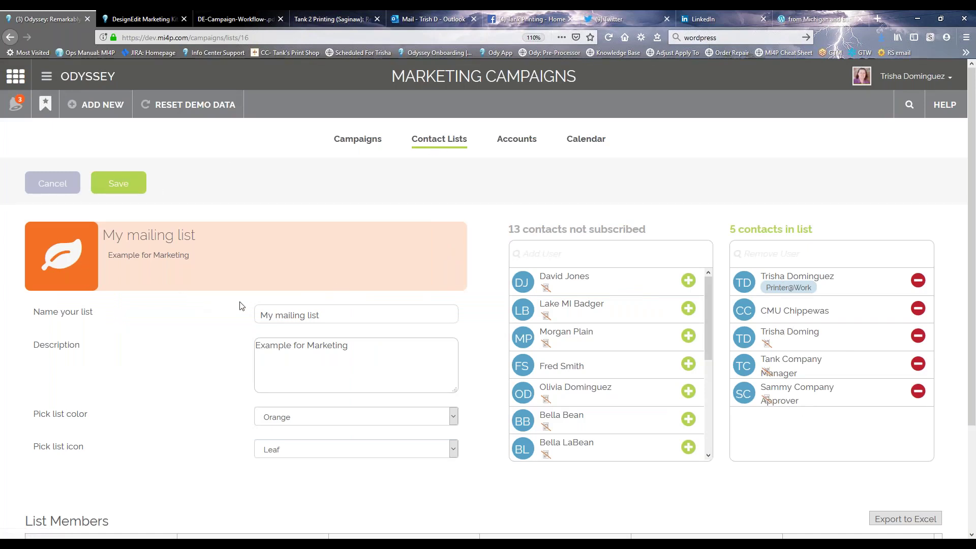
left_click(52, 189)
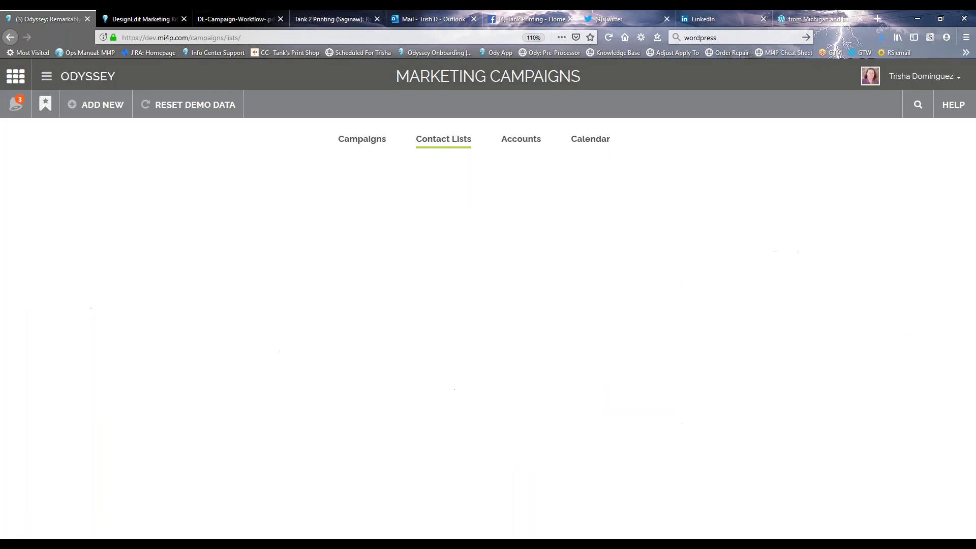
Start a new custom contact list and look through the available list types, keeping "Build custom list"
left_click(190, 189)
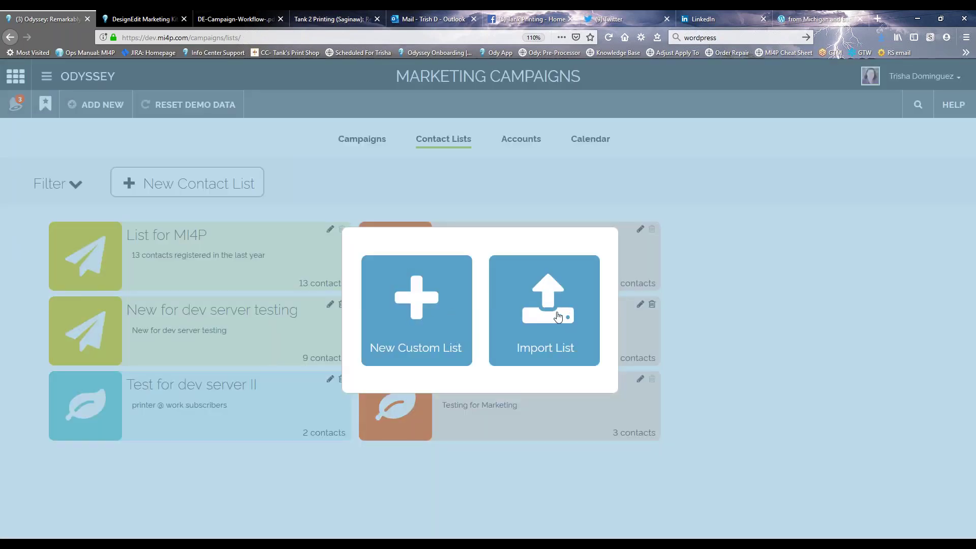
left_click(411, 307)
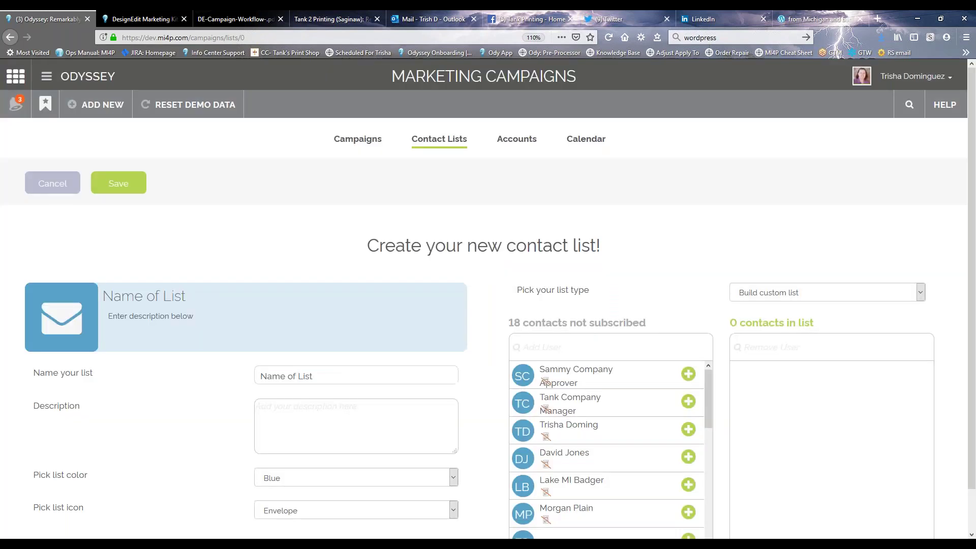
scroll(333, 312, "down", 2)
left_click(768, 253)
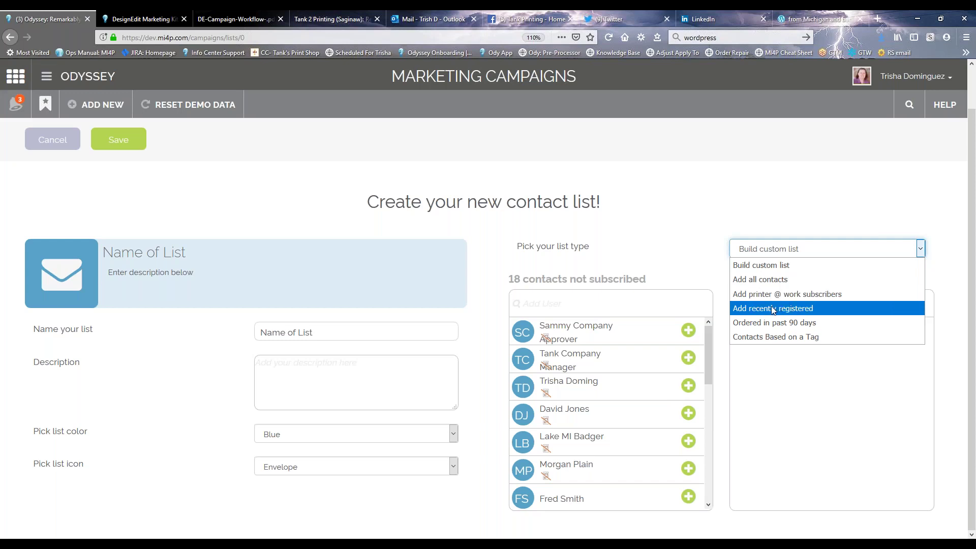
left_click(776, 379)
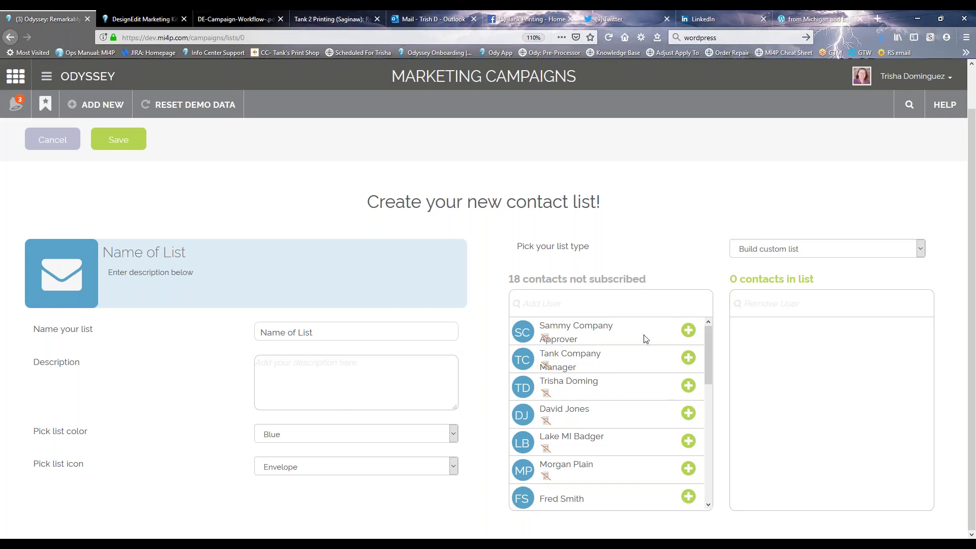
Add three individual contacts to the custom list and review them in the List Members table
left_click(687, 331)
left_click(688, 358)
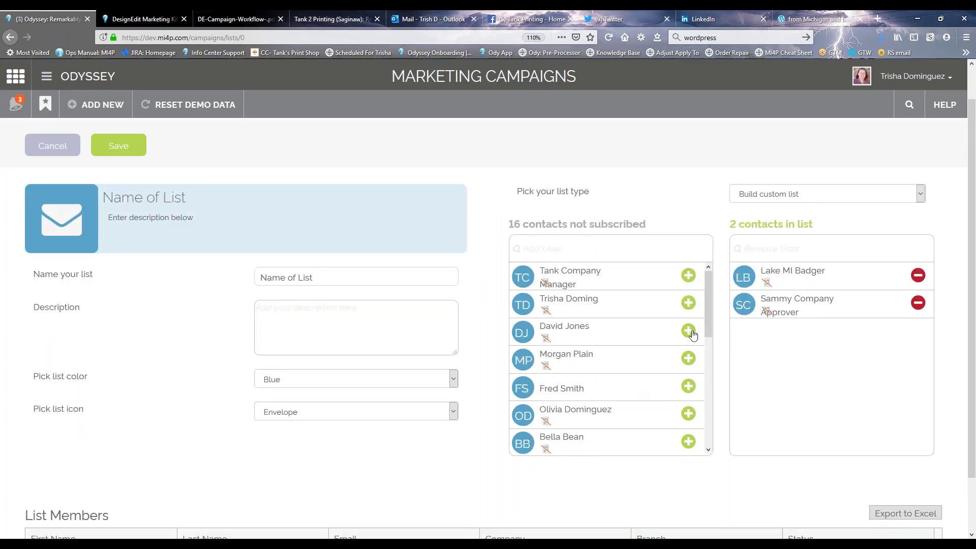
left_click(688, 303)
scroll(269, 420, "down", 2)
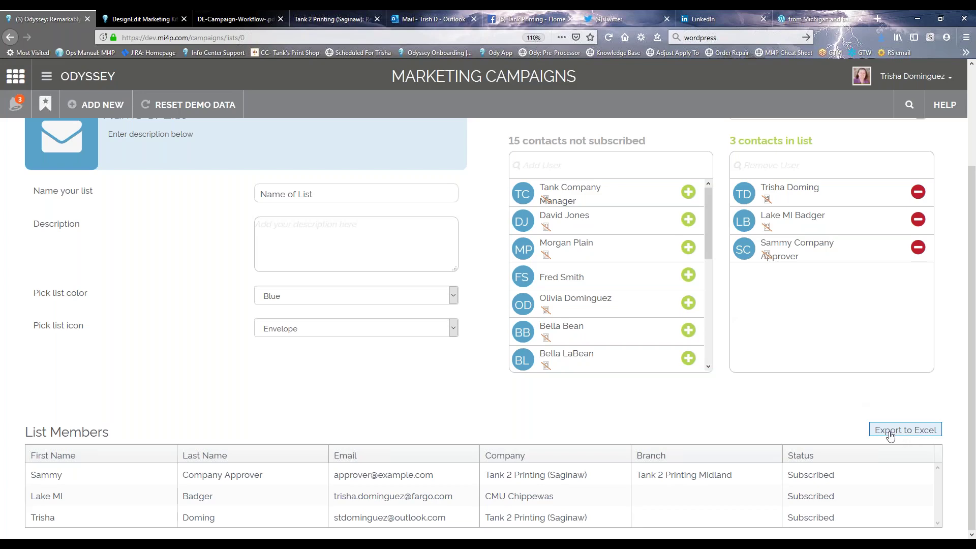
scroll(762, 418, "up", 3)
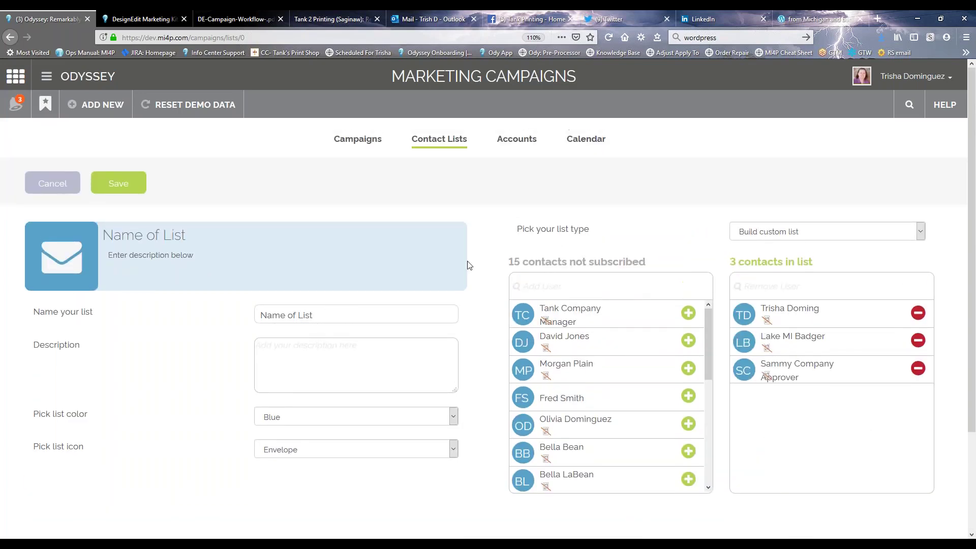
Change the list type to "Contacts Based on a Tag" and generate the list from the "Good email" tag
left_click(764, 236)
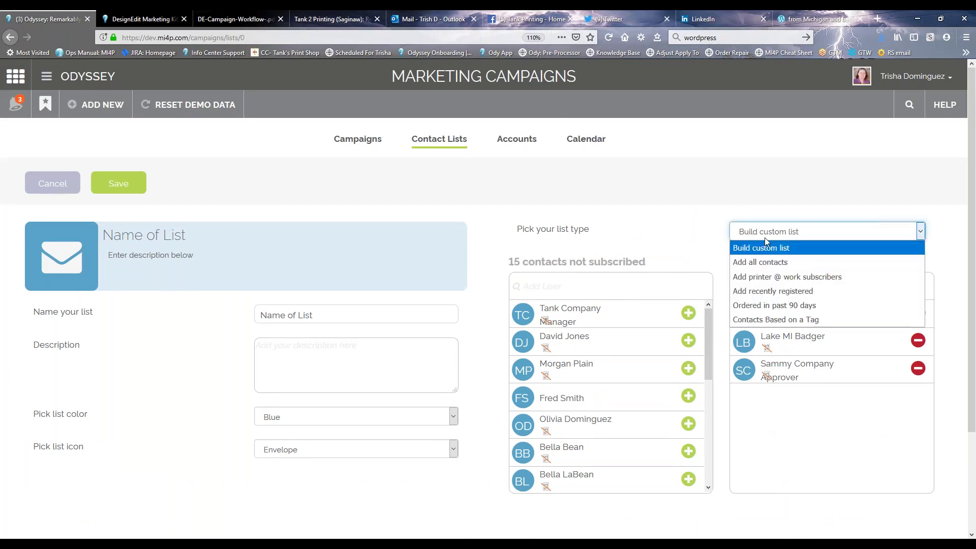
left_click(767, 318)
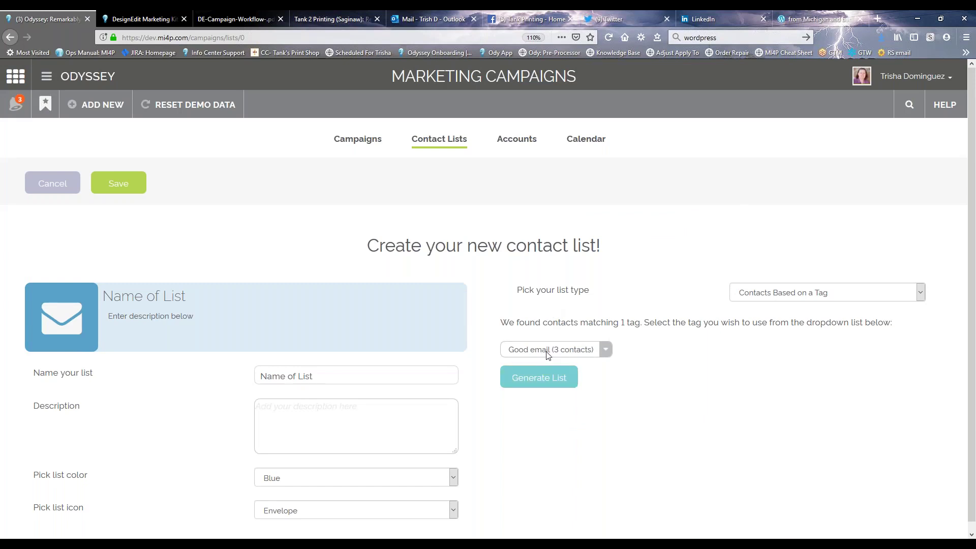
left_click(565, 351)
left_click(559, 363)
left_click(524, 380)
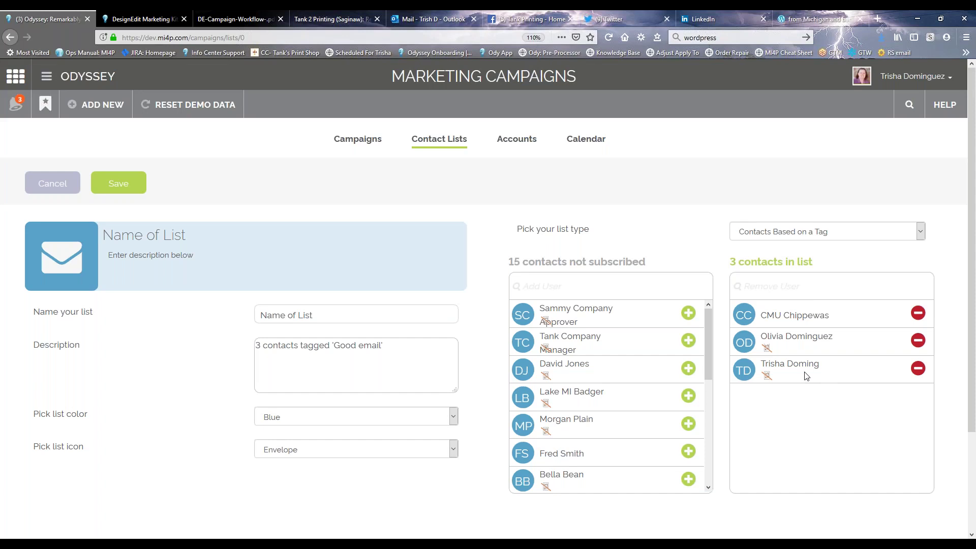
Look through the available list types once more and cancel the new custom contact list without saving
left_click(803, 231)
left_click(747, 319)
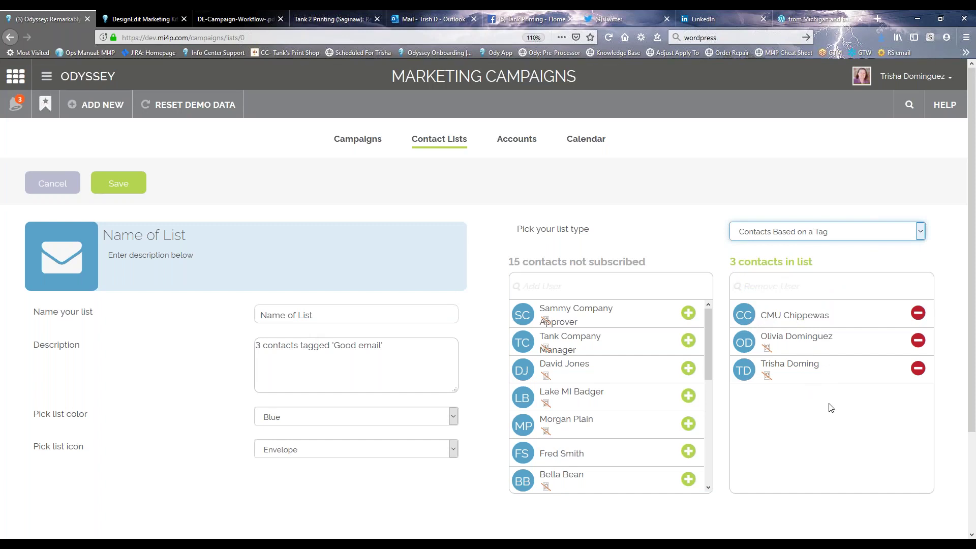
left_click(66, 182)
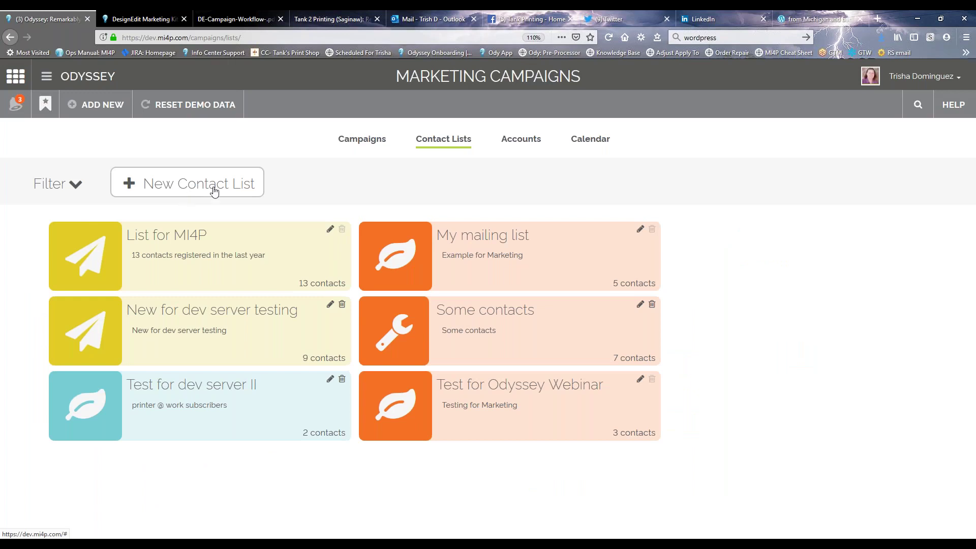
Glance at the social accounts page, start importing a contact list, browse for a file to upload and close the file selection without choosing one
left_click(521, 144)
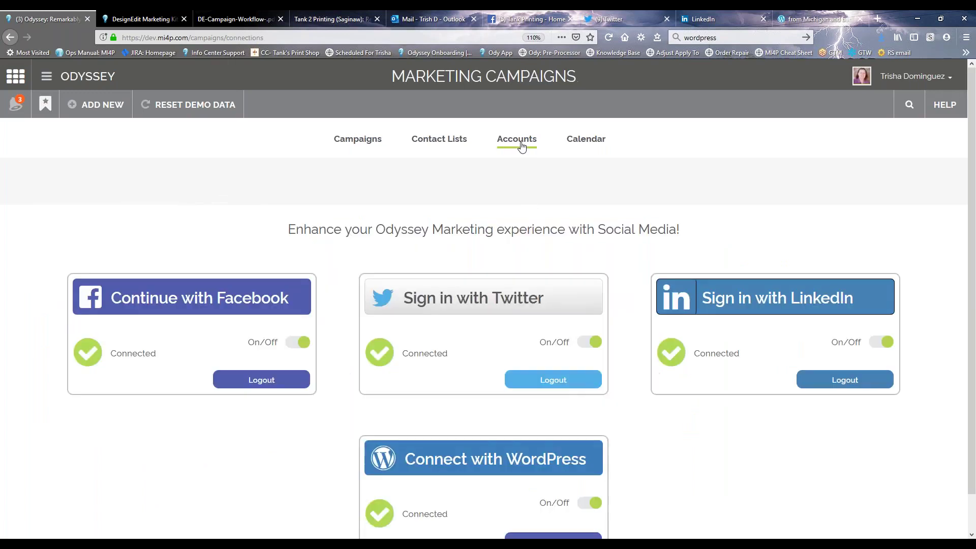
left_click(453, 139)
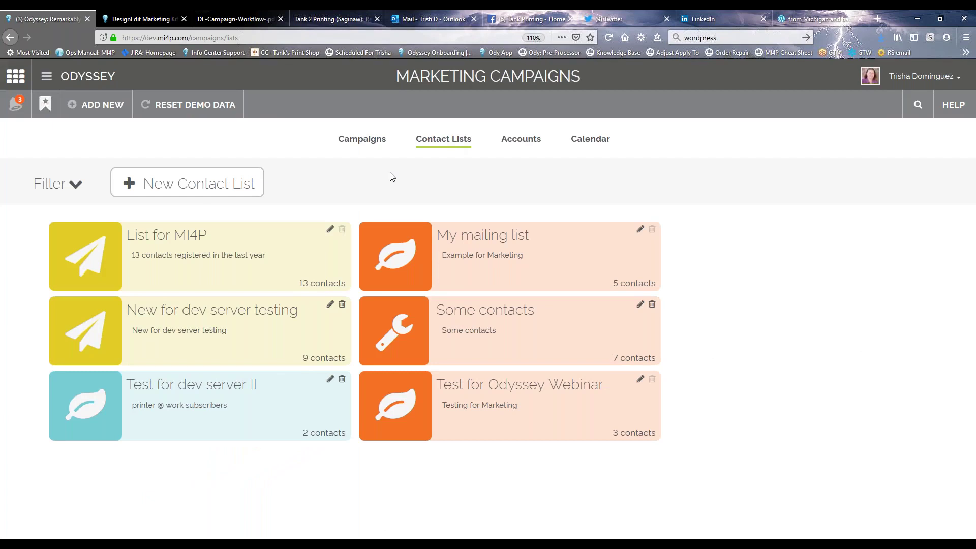
left_click(207, 184)
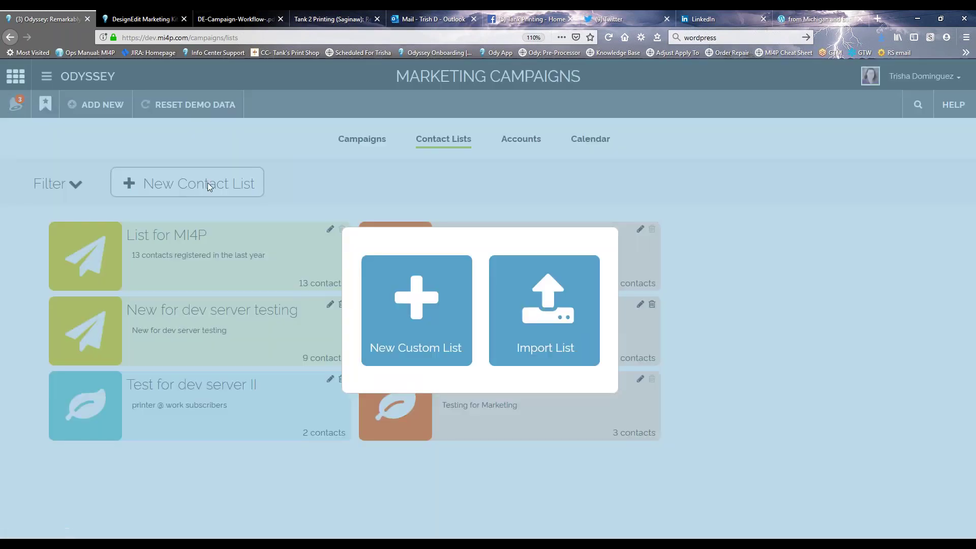
left_click(550, 303)
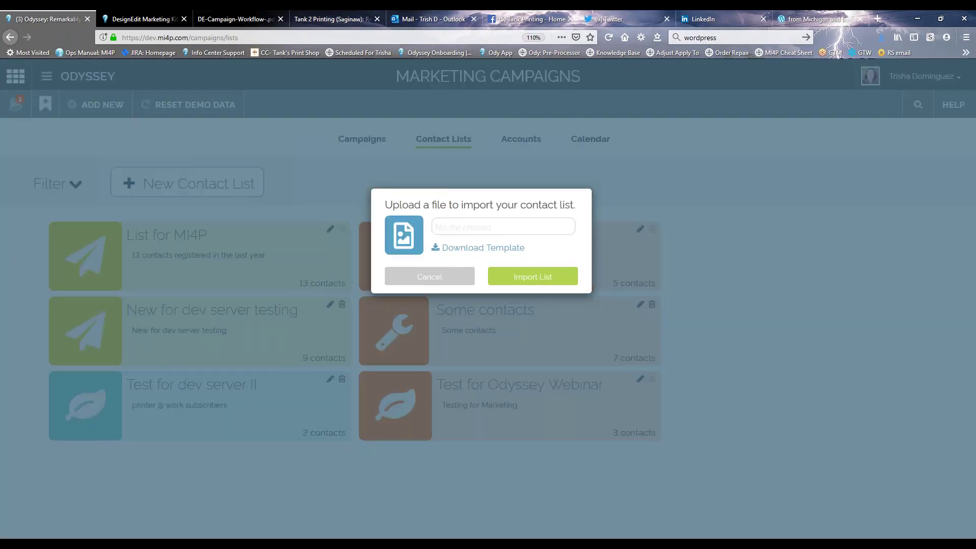
left_click(449, 228)
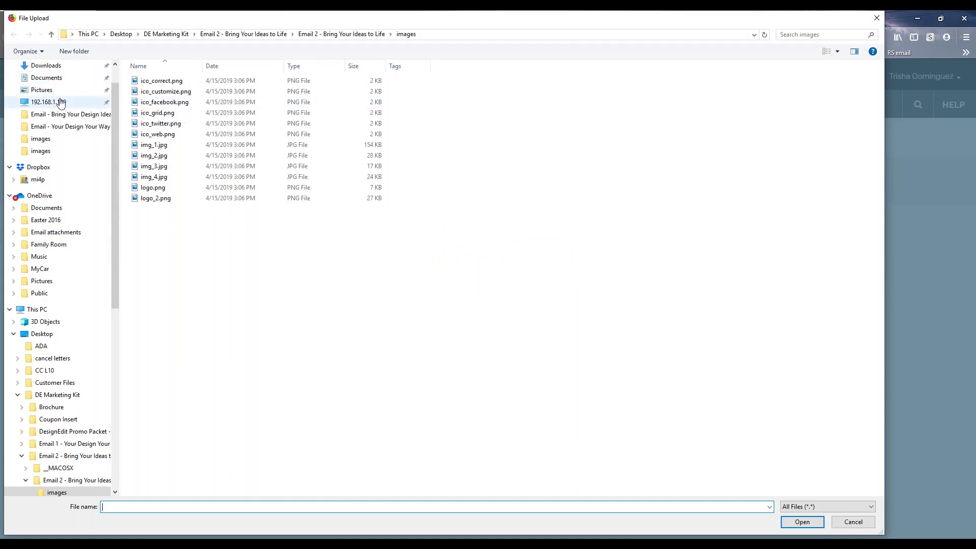
scroll(61, 102, "up", 1)
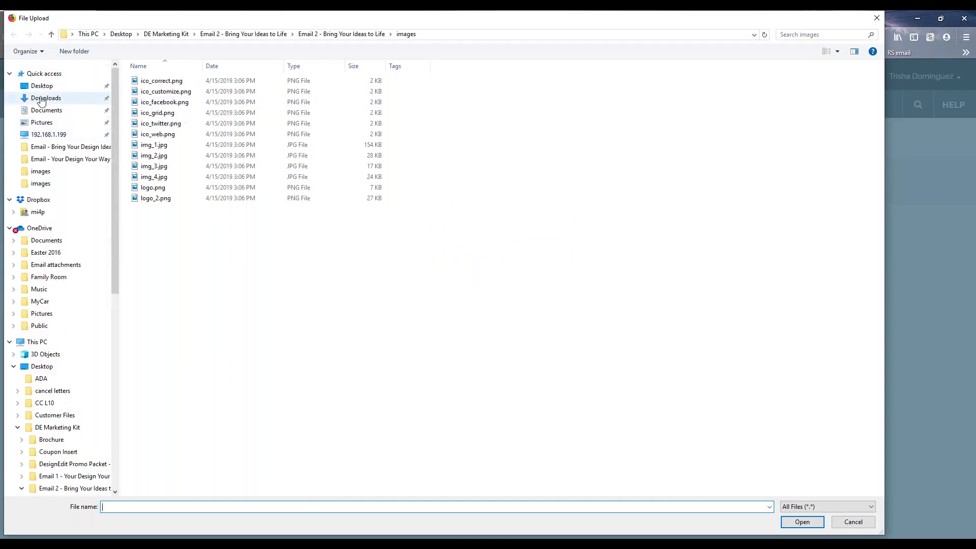
left_click(876, 18)
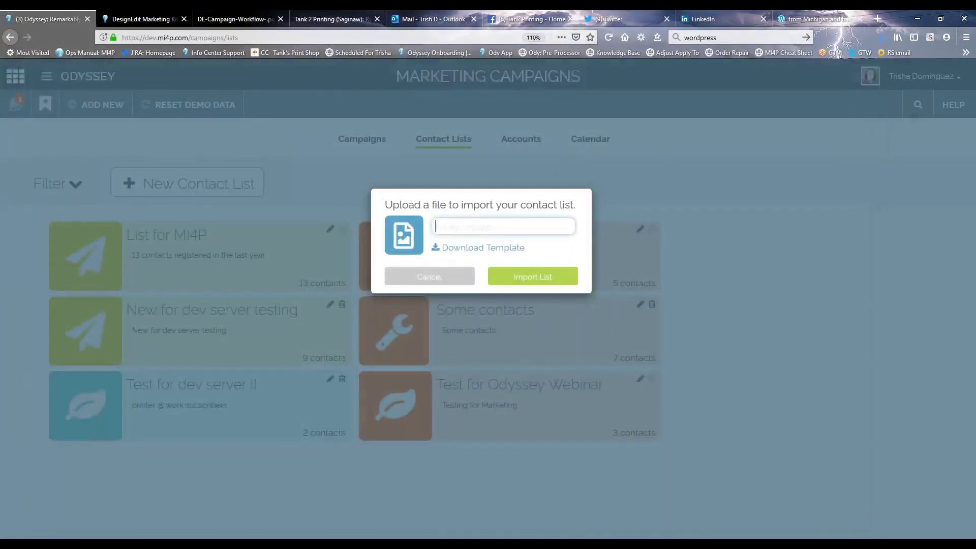
Download the import template customer_import_template.csv, opening it with Microsoft Excel, and cancel the list import
left_click(473, 249)
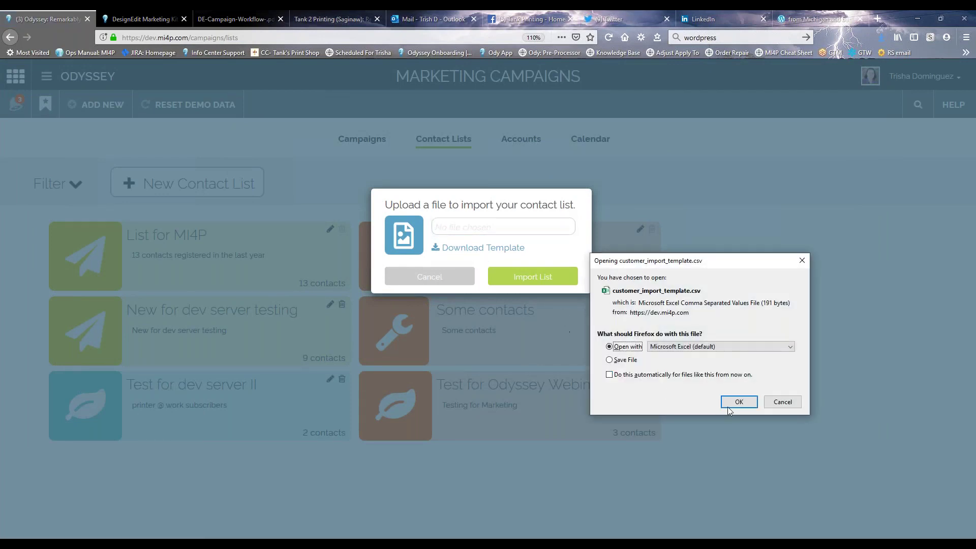
left_click(738, 402)
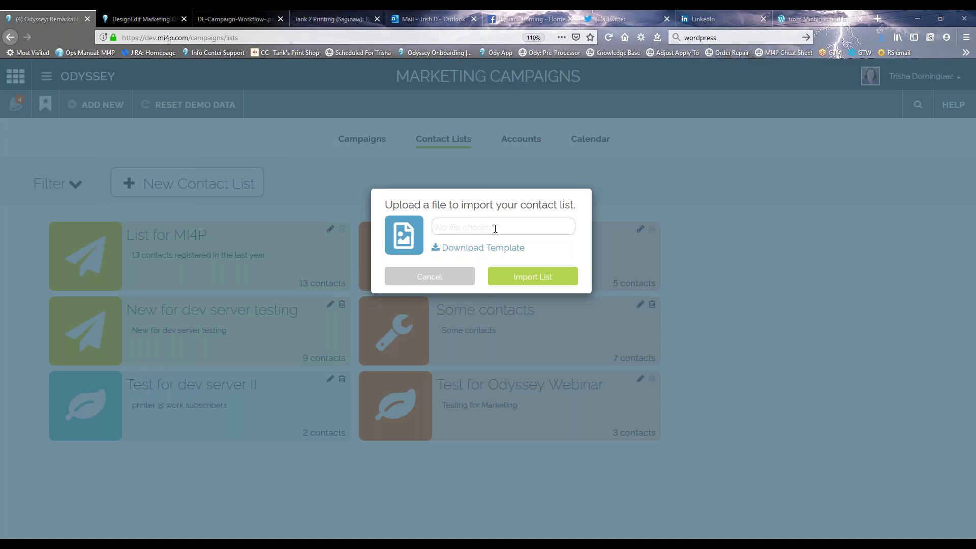
left_click(436, 274)
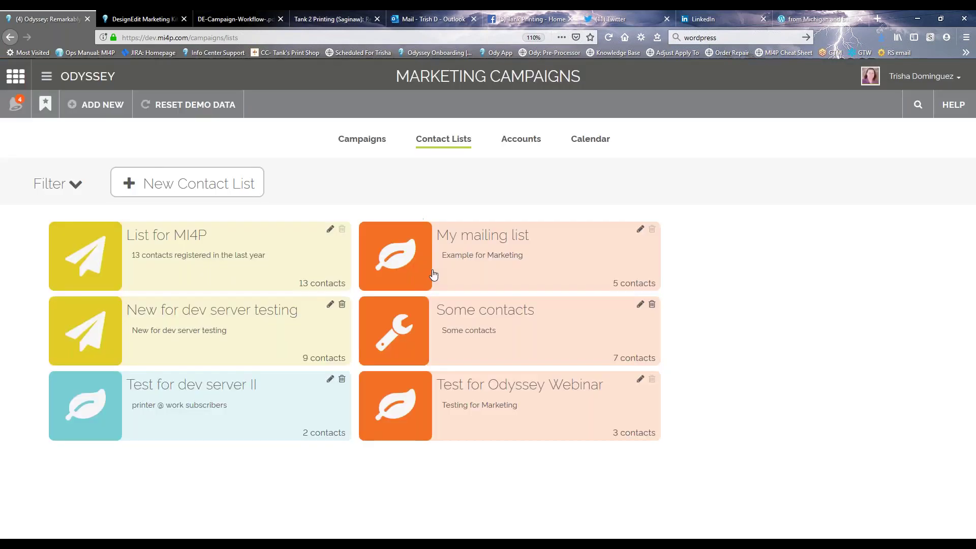
Revisit the custom and import options for a new contact list, view the import dialog and cancel it
left_click(198, 188)
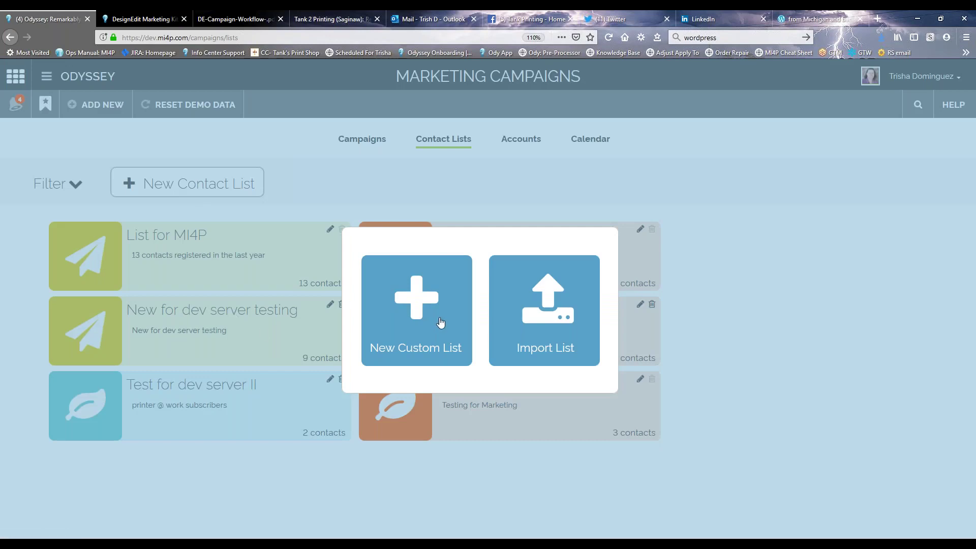
left_click(543, 343)
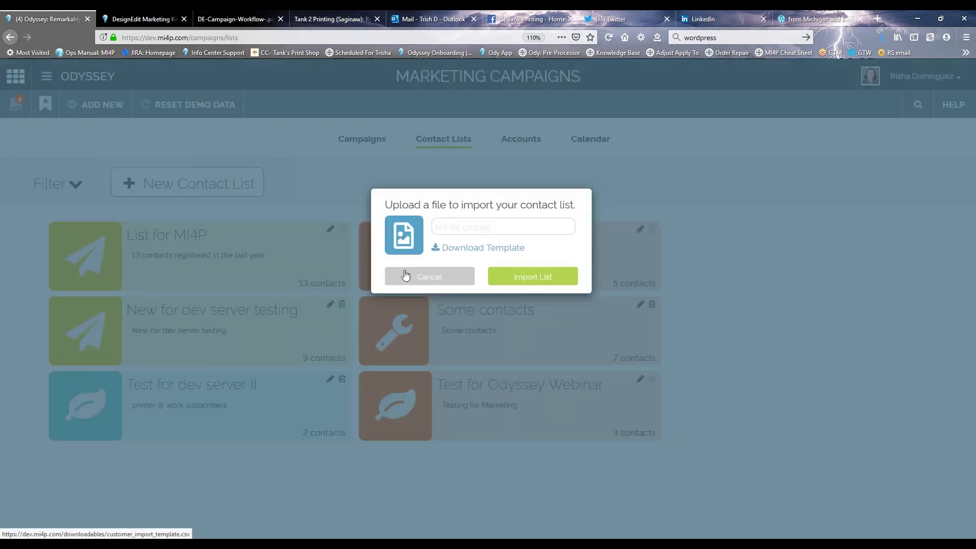
left_click(418, 276)
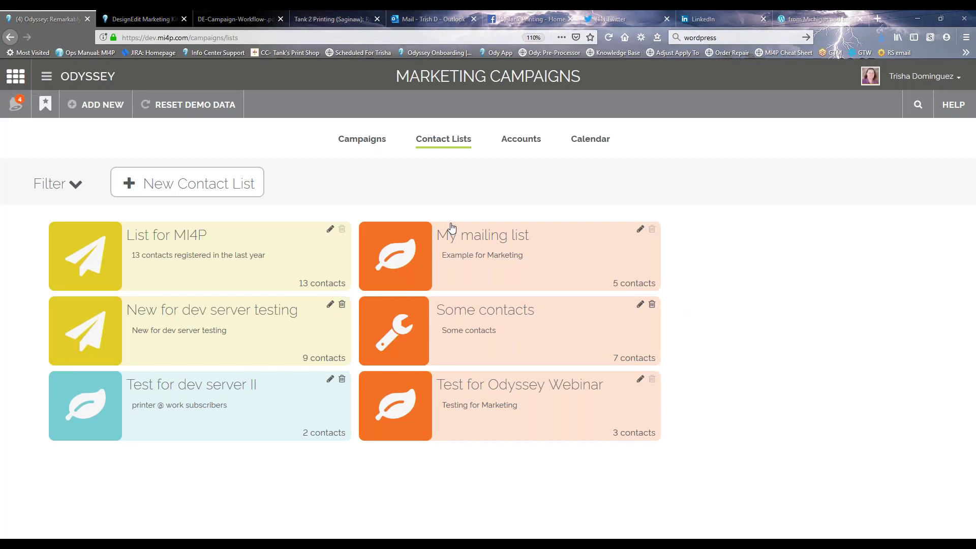
View the connected social media accounts and open the marketing calendar's month overview for June 2019
left_click(518, 145)
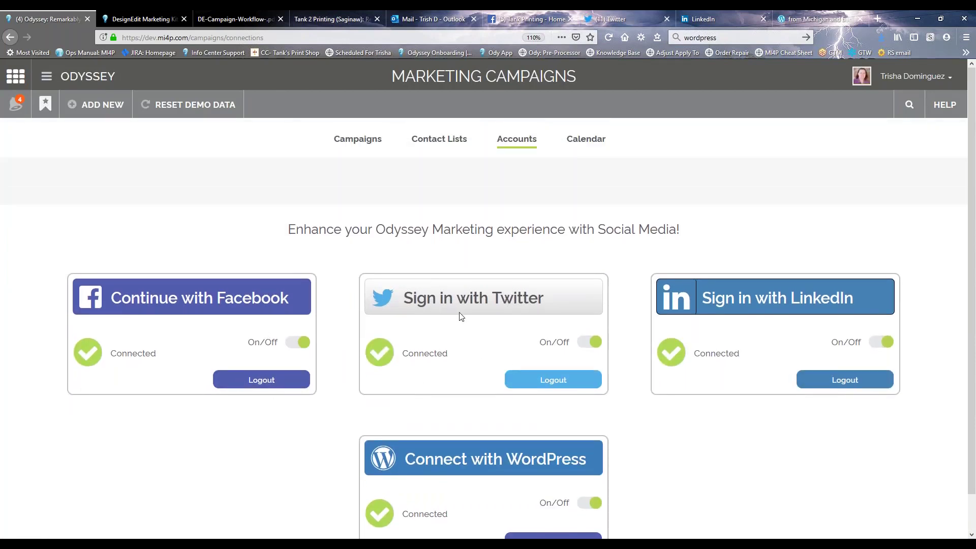
left_click(582, 143)
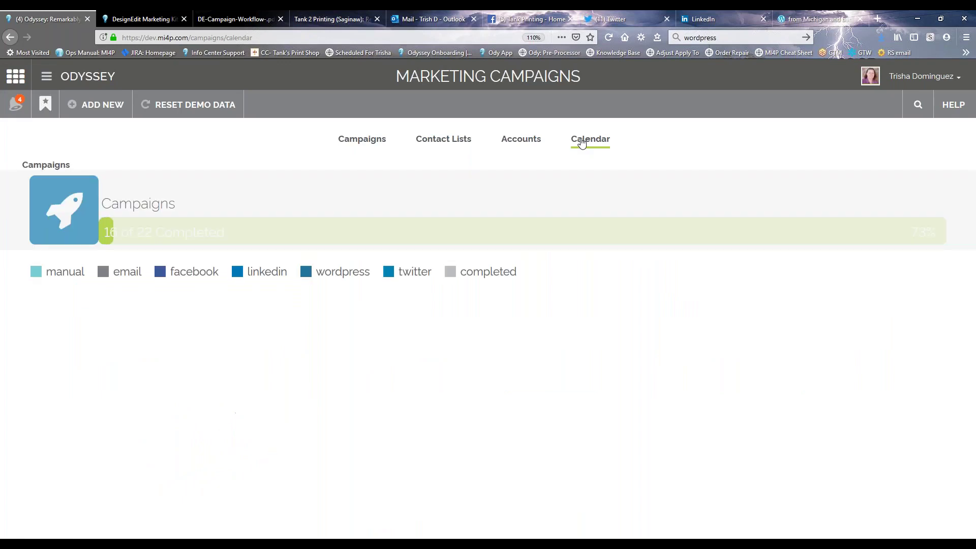
left_click(958, 493)
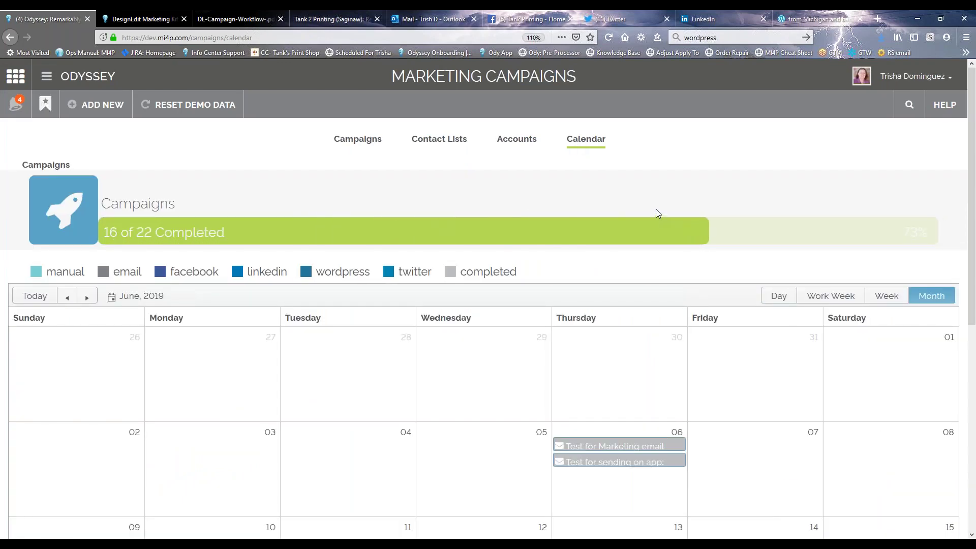
key("ctrl+minus")
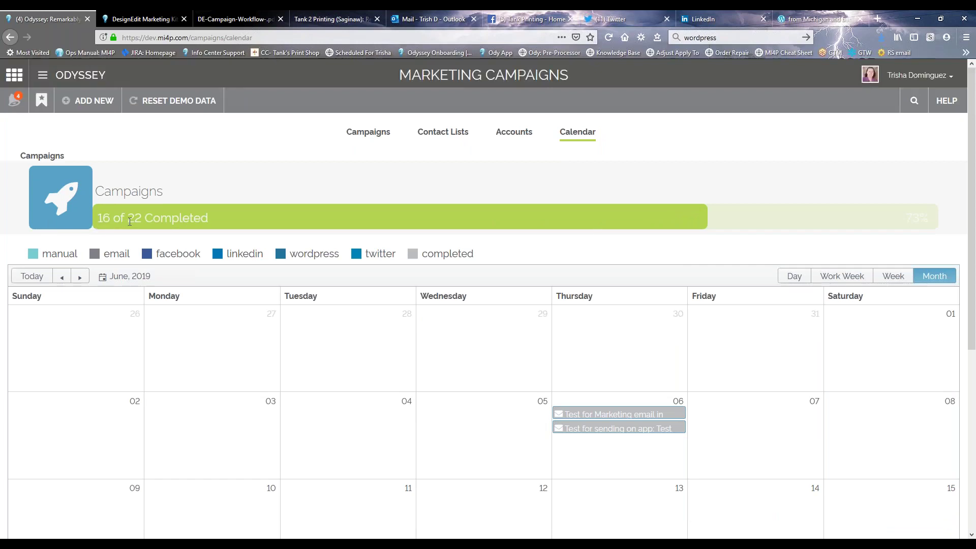
Filter the marketing calendar to manual actions and review the whole month of June 2019
left_click(66, 255)
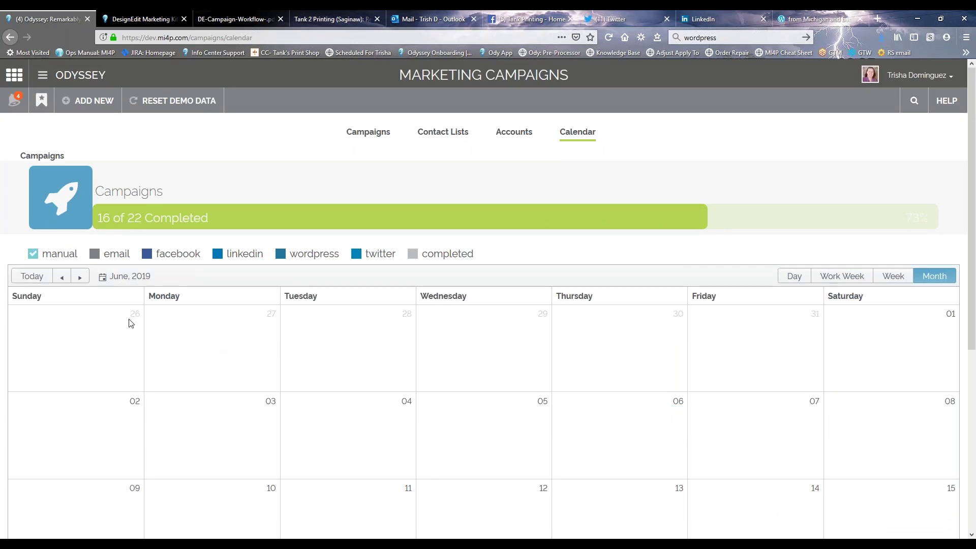
scroll(272, 326, "down", 5)
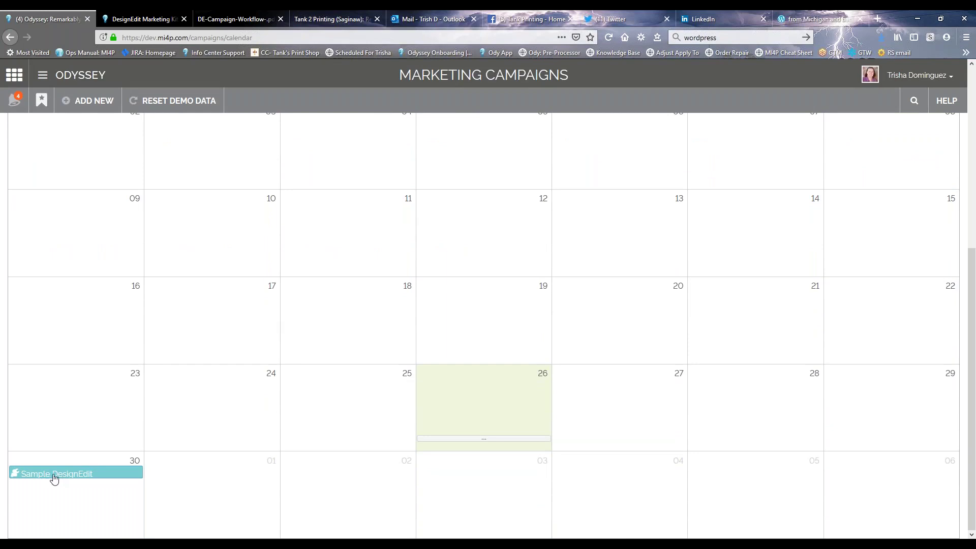
scroll(63, 465, "up", 5)
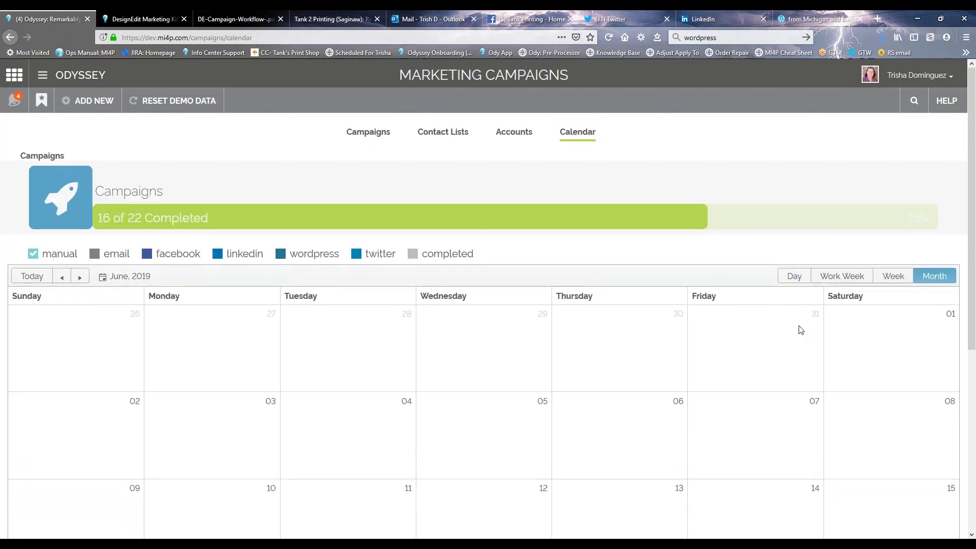
View the calendar by Day, Work Week and Week, and go back three weeks to June 2–8, 2019
left_click(794, 276)
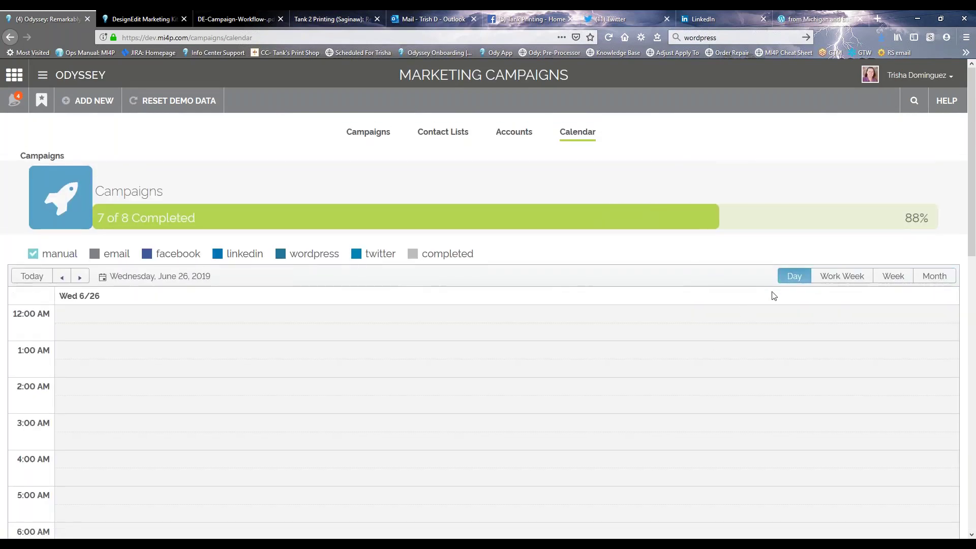
left_click(842, 279)
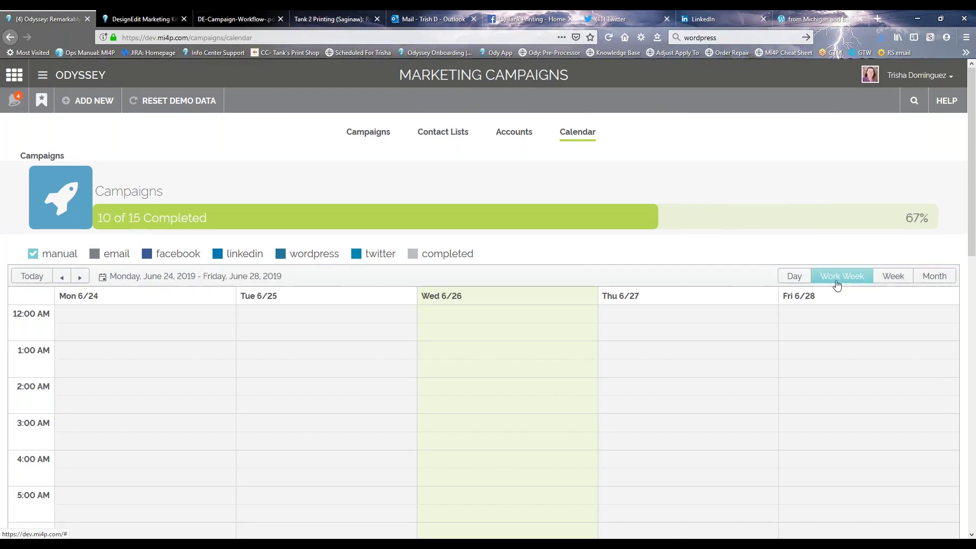
left_click(887, 277)
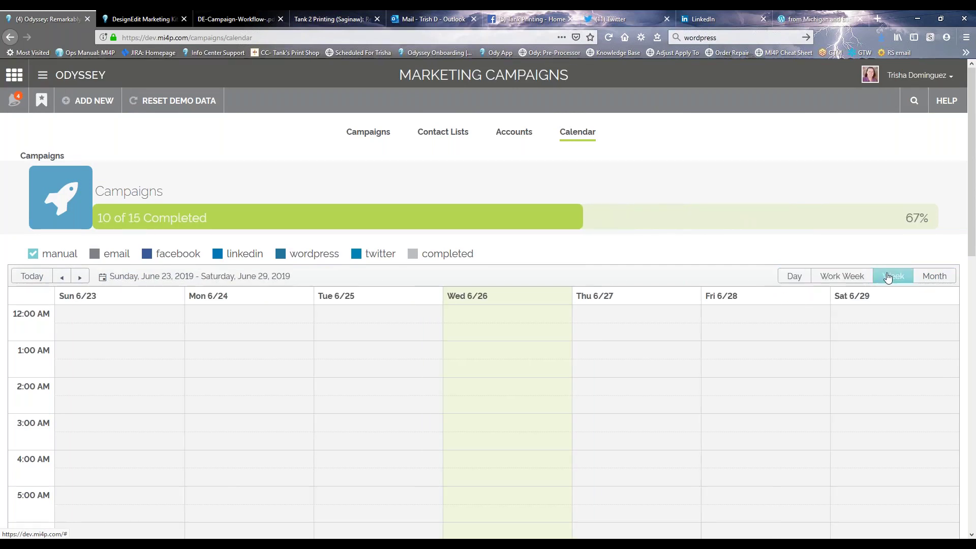
left_click(62, 277)
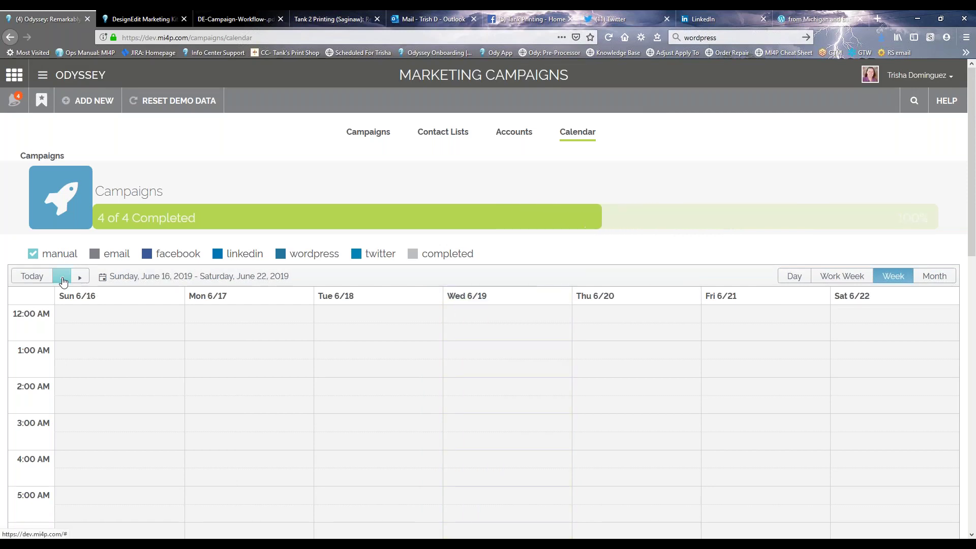
left_click(62, 277)
left_click(62, 277)
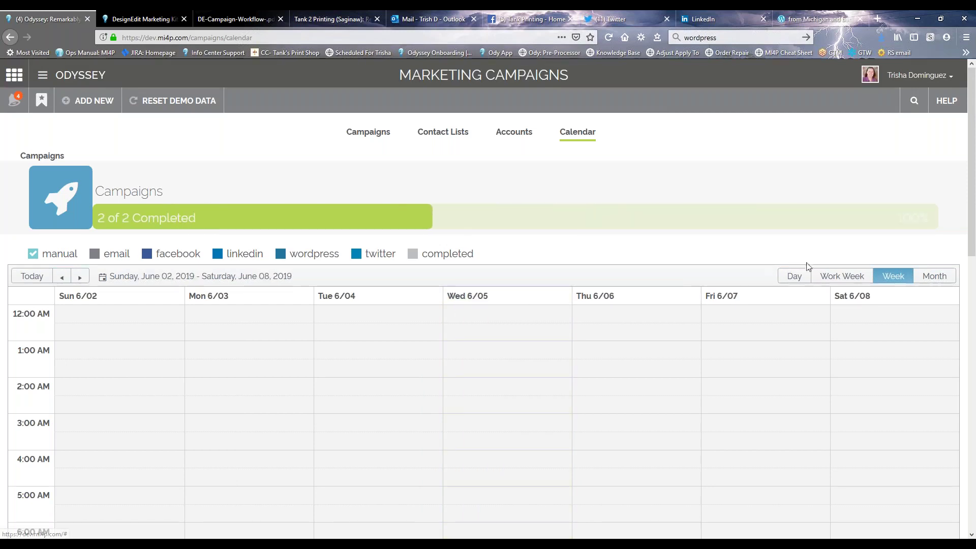
Show the calendar by Work Week and go back three weeks to May 13–17, 2019
left_click(841, 277)
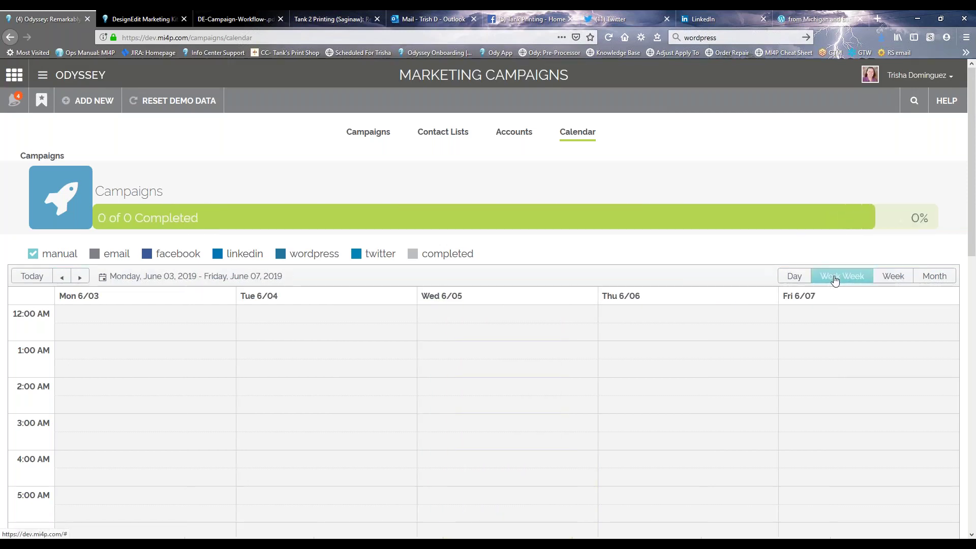
left_click(62, 277)
left_click(63, 278)
left_click(63, 278)
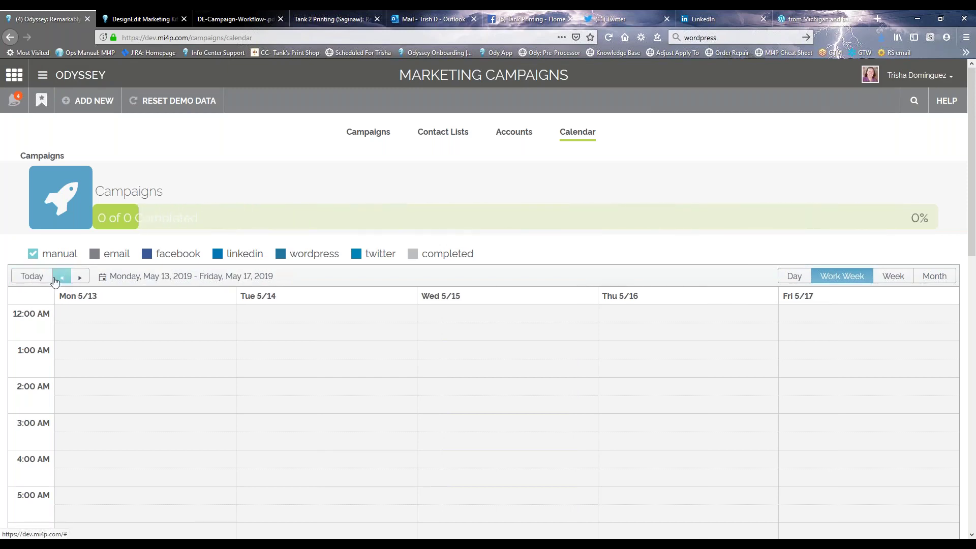
Advance the Day view three days to May 20, 2019, and return to the Month view for June 2019
left_click(787, 281)
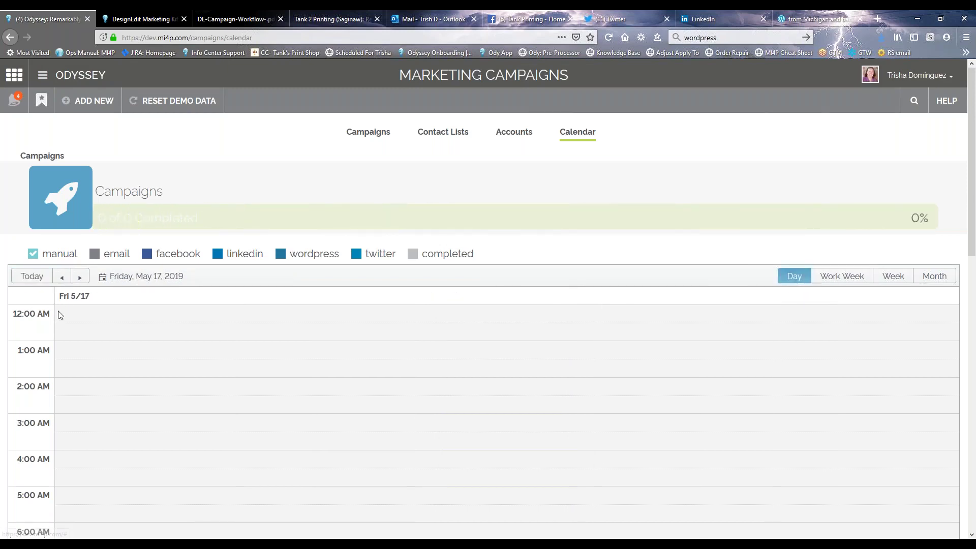
left_click(80, 277)
left_click(80, 277)
left_click(84, 279)
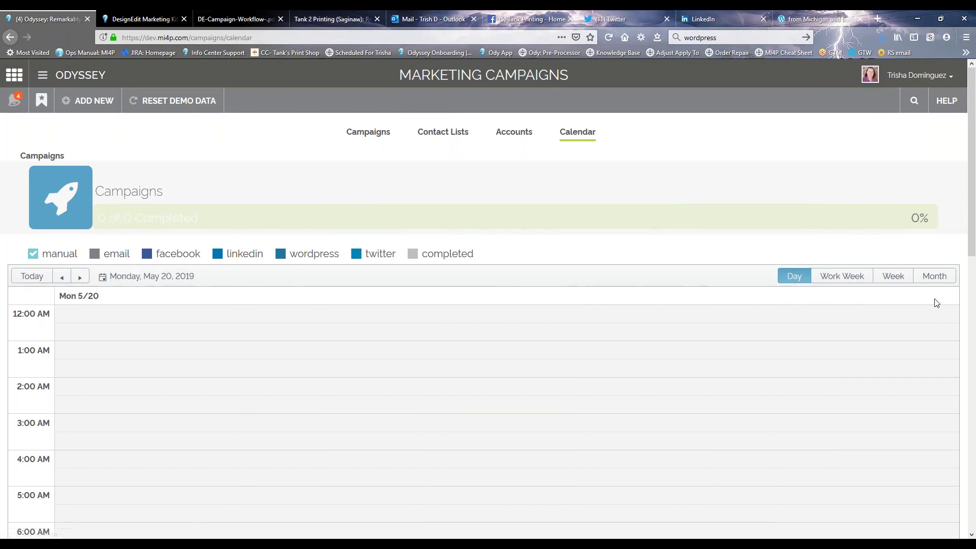
left_click(935, 278)
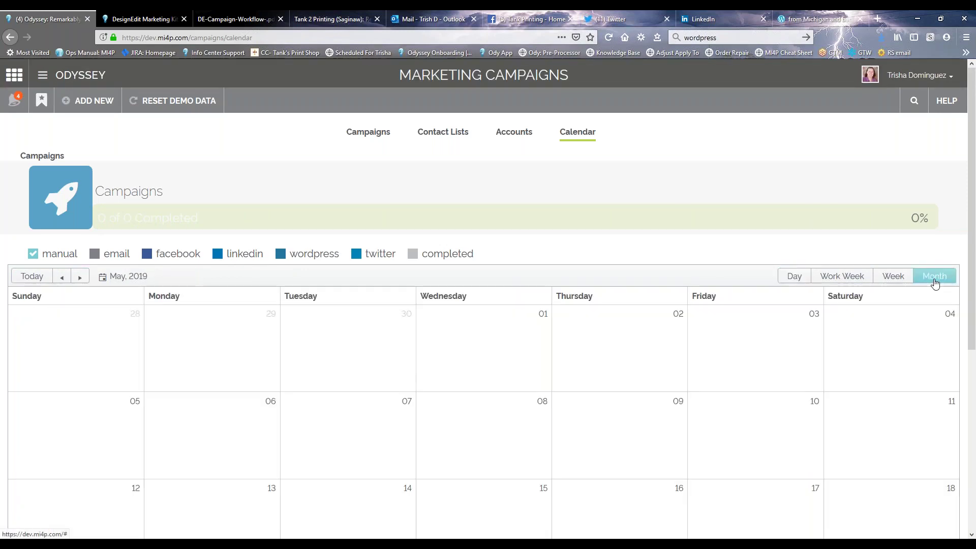
left_click(80, 278)
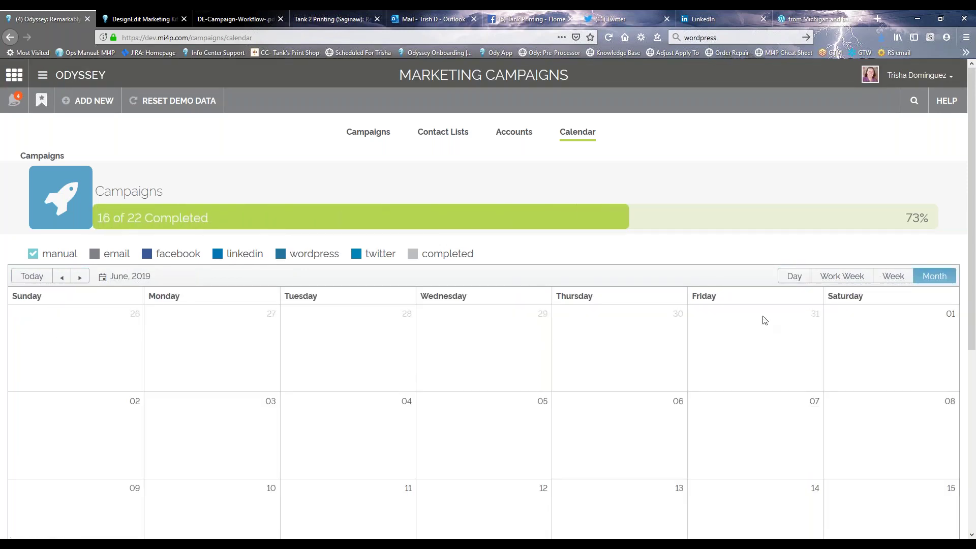
Show the calendar by Work Week and pick June 26, 2019 as the date to display
left_click(849, 282)
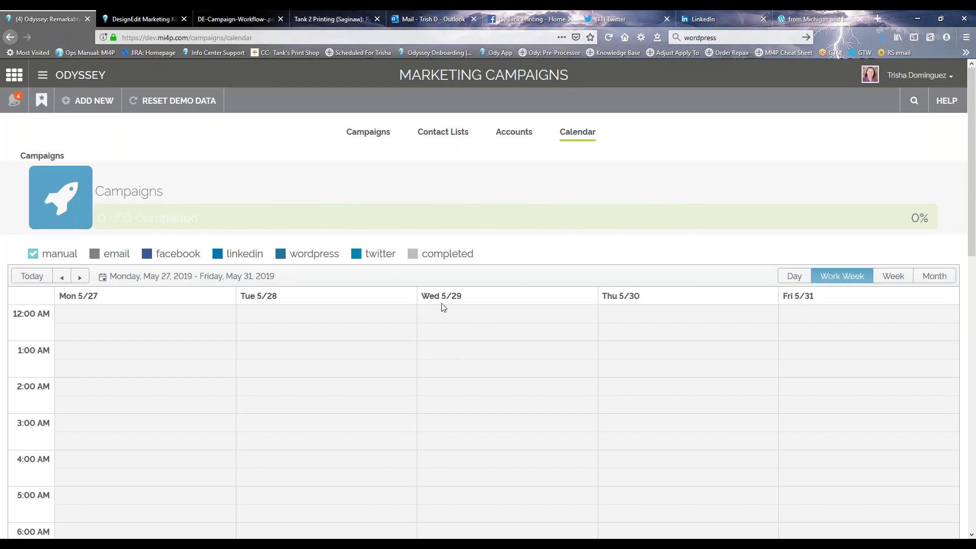
left_click(101, 277)
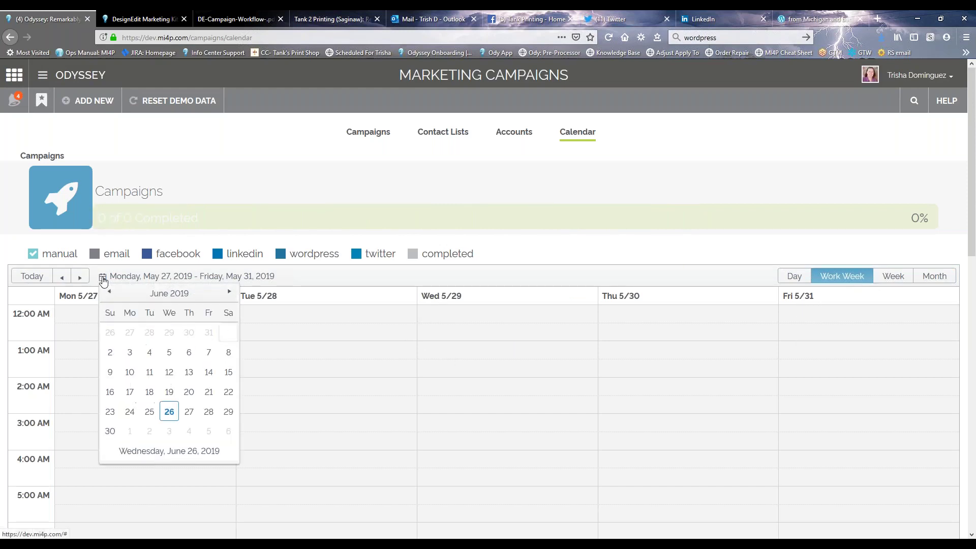
left_click(227, 294)
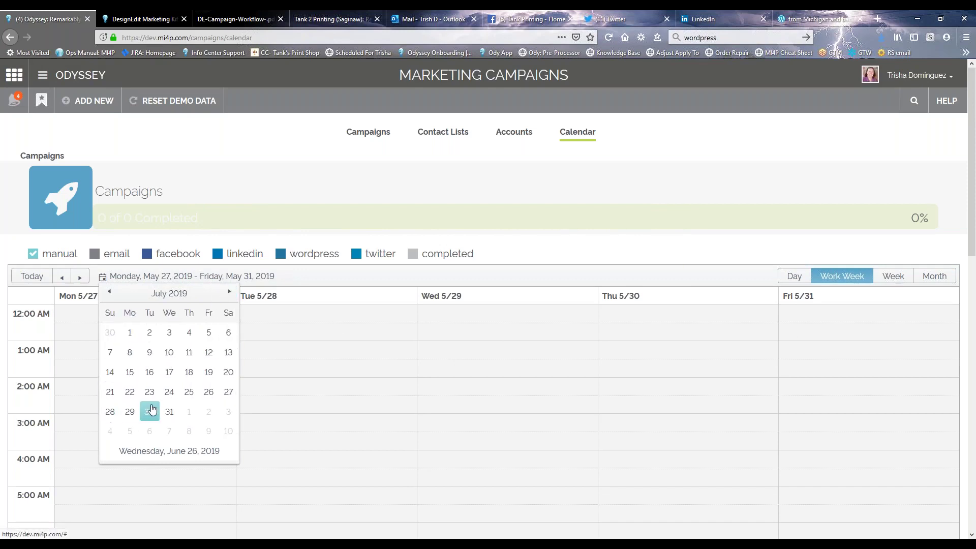
left_click(110, 293)
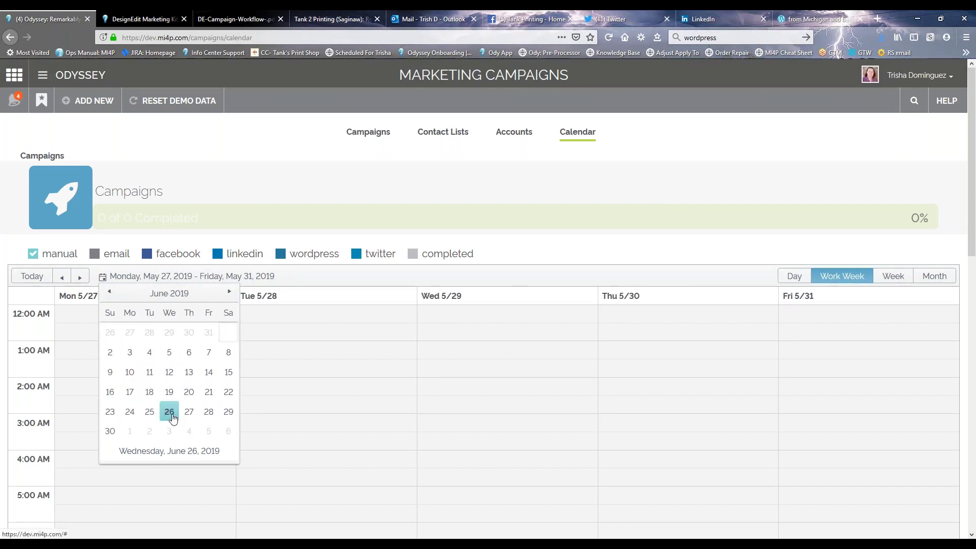
left_click(169, 410)
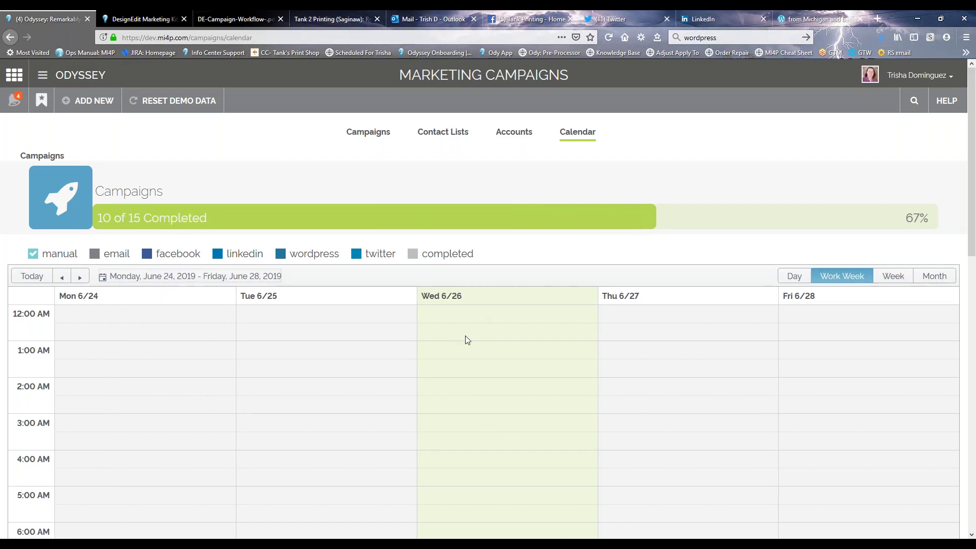
Review the manual actions for June 24–28, clear the manual filter, and look over the week's unfiltered actions
scroll(265, 322, "down", 3)
scroll(249, 318, "up", 1)
scroll(284, 330, "down", 6)
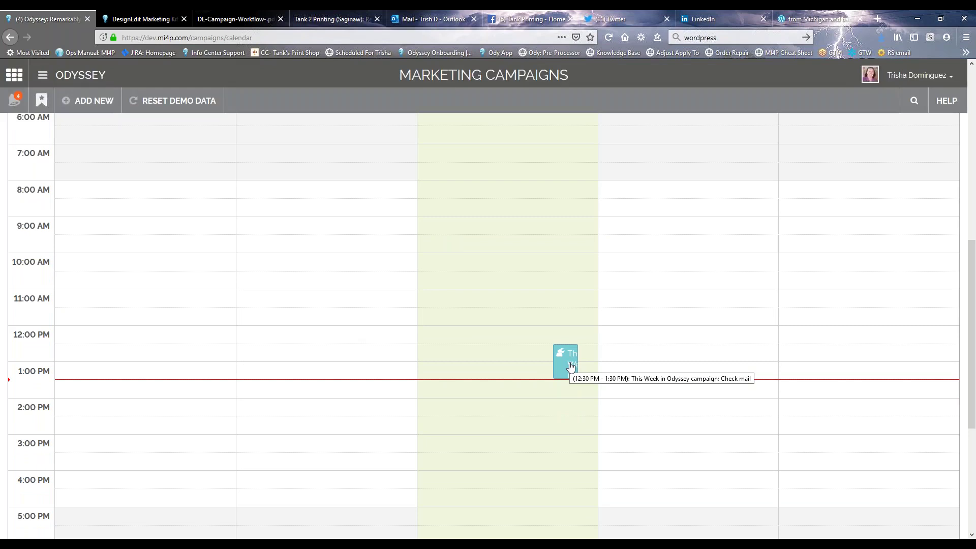
scroll(571, 359, "up", 8)
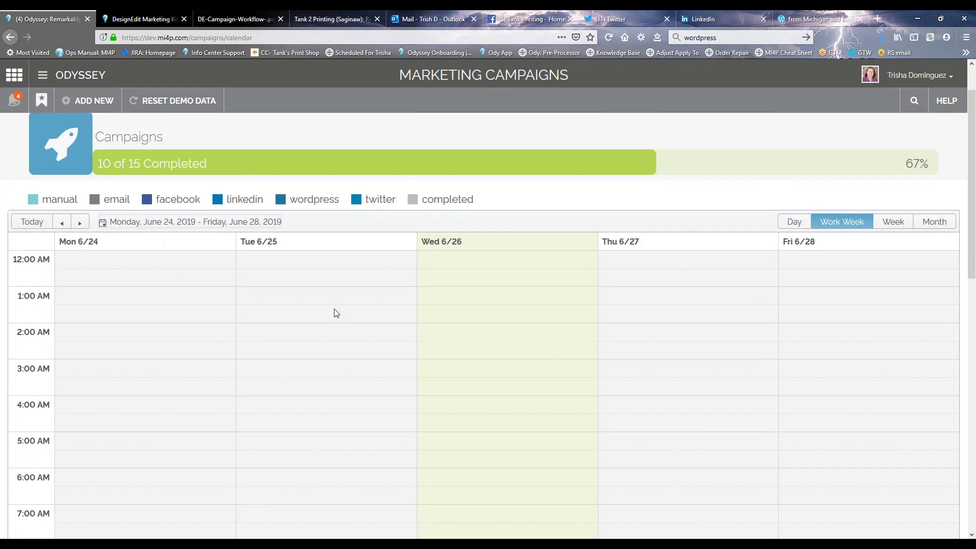
scroll(335, 312, "down", 5)
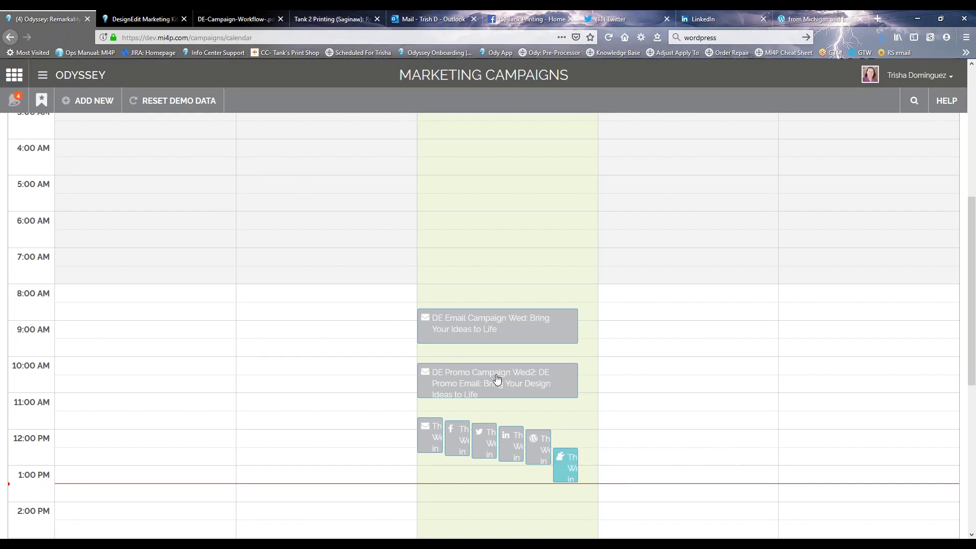
scroll(373, 342, "up", 6)
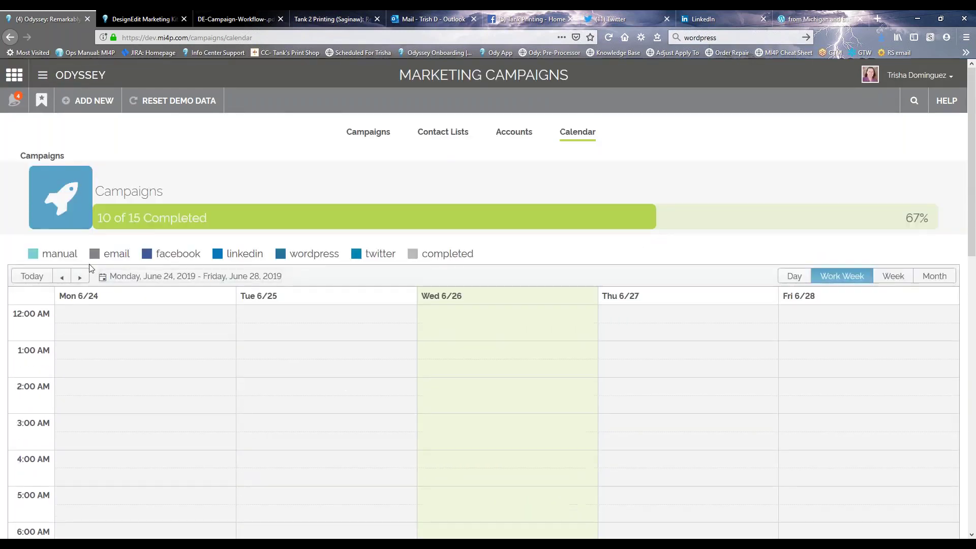
Filter the June 24–28 work week to email actions and look over what is scheduled
left_click(94, 253)
scroll(468, 440, "down", 8)
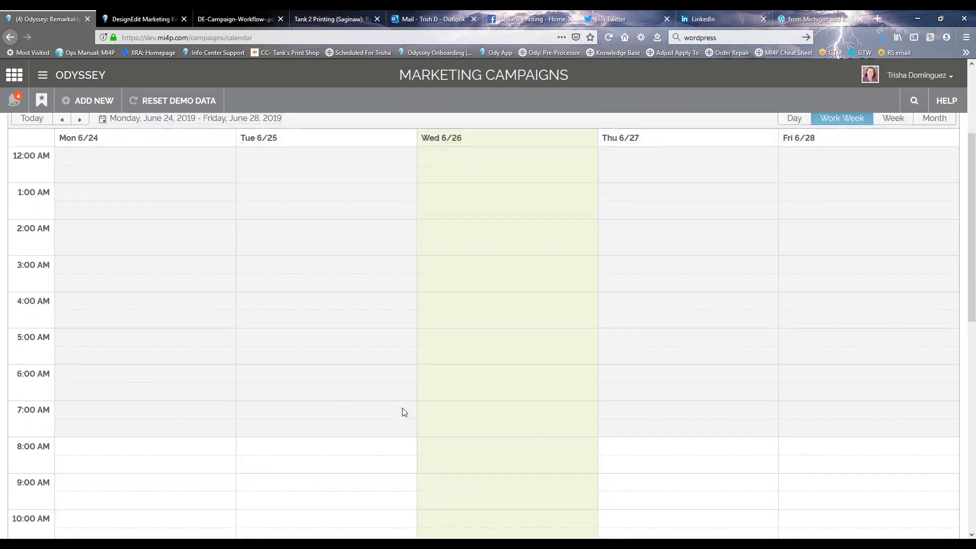
scroll(435, 432, "down", 5)
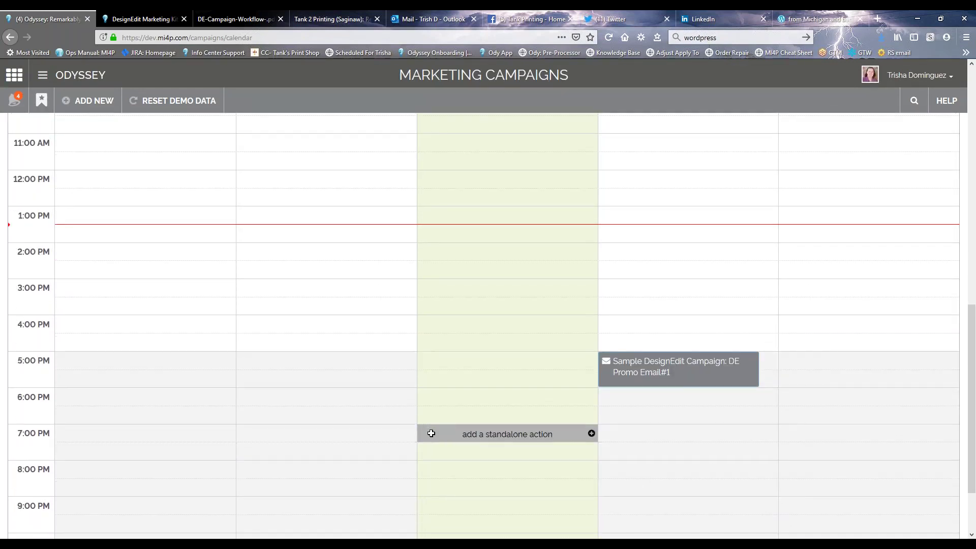
scroll(327, 325, "up", 10)
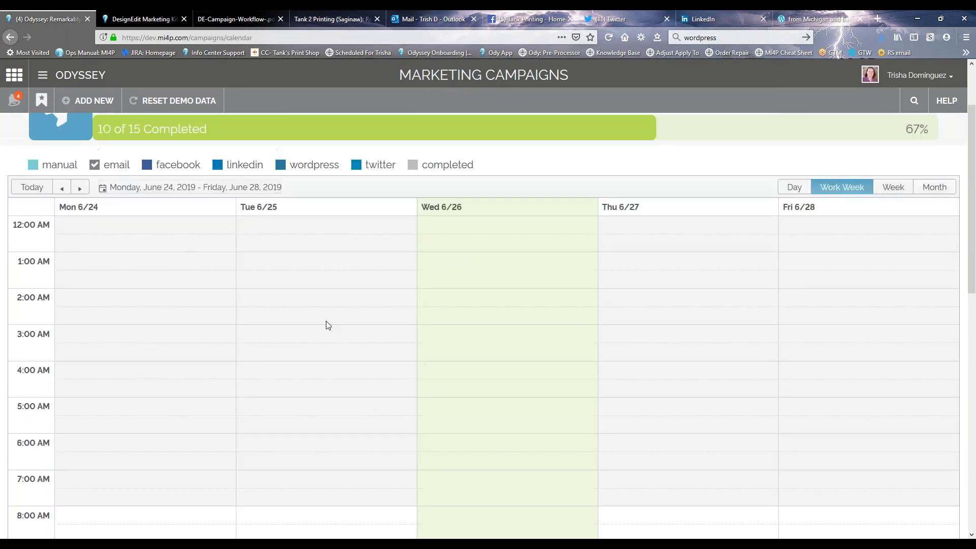
Replace the email filter with the completed filter and review the completed actions on Wednesday, June 26
left_click(95, 166)
left_click(412, 166)
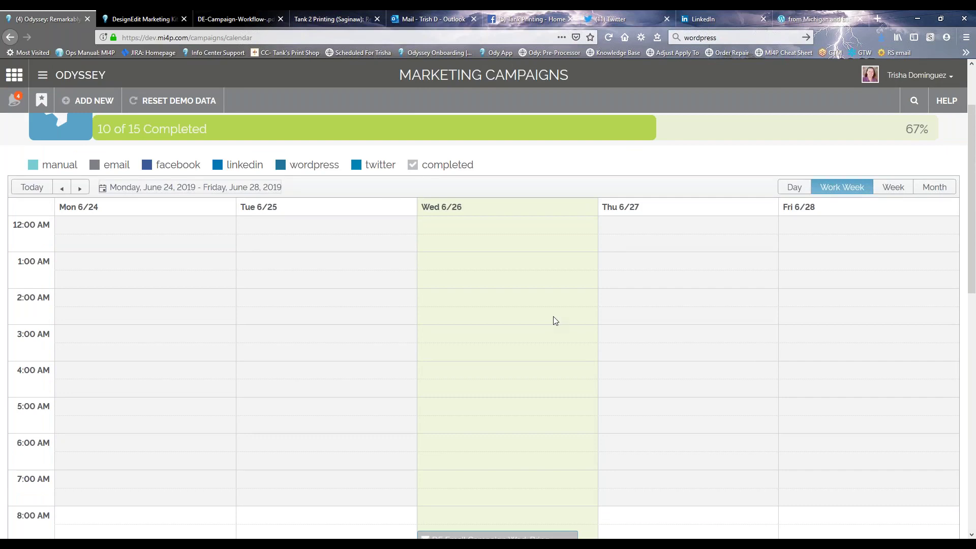
left_click(412, 166)
left_click(412, 165)
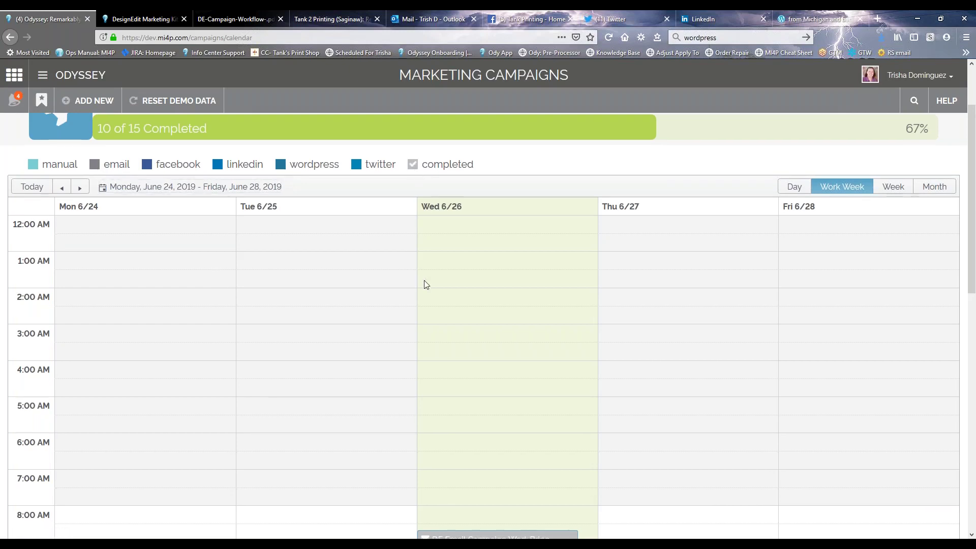
scroll(422, 283, "down", 5)
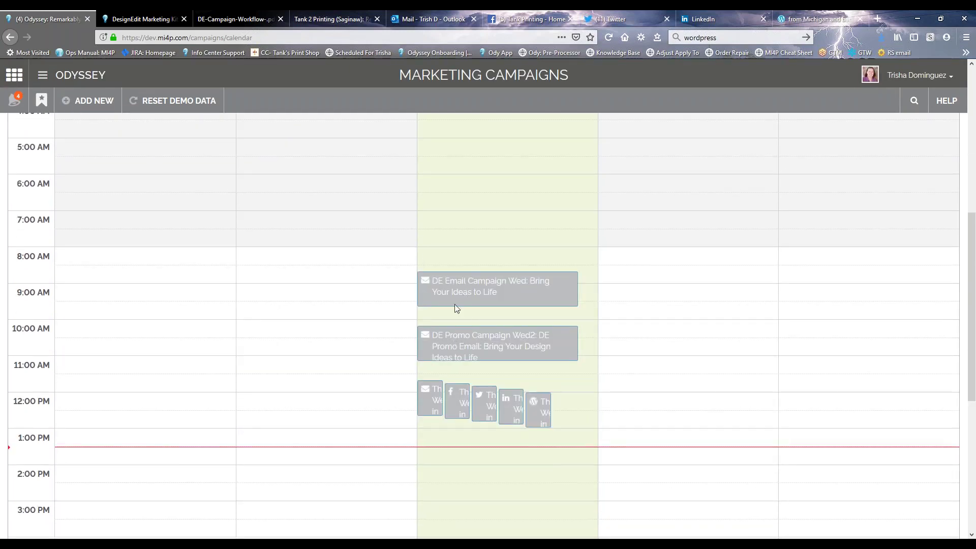
scroll(454, 299, "up", 4)
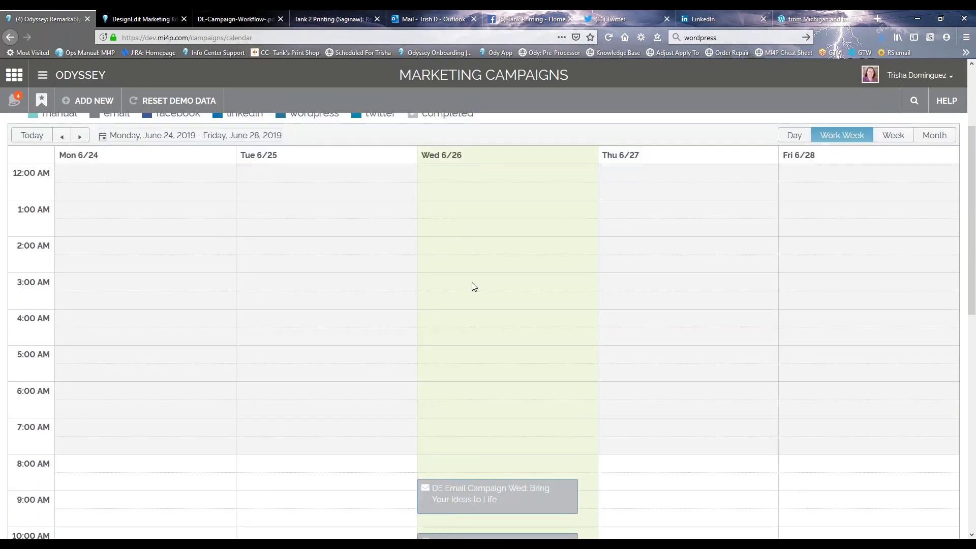
scroll(477, 301, "down", 4)
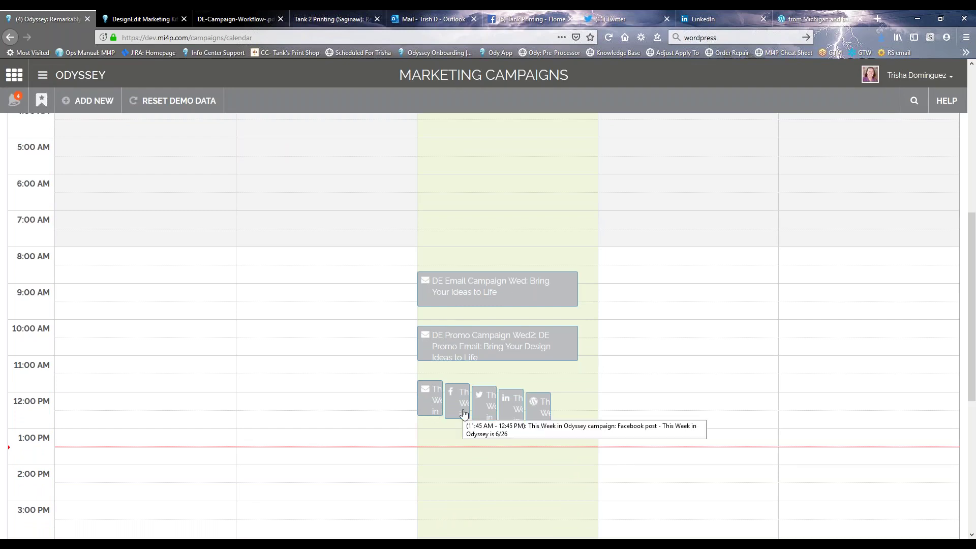
Open the completed DE Email Campaign Wed action from the calendar, review its email analytics, and close the report
left_click(453, 301)
scroll(382, 196, "up", 6)
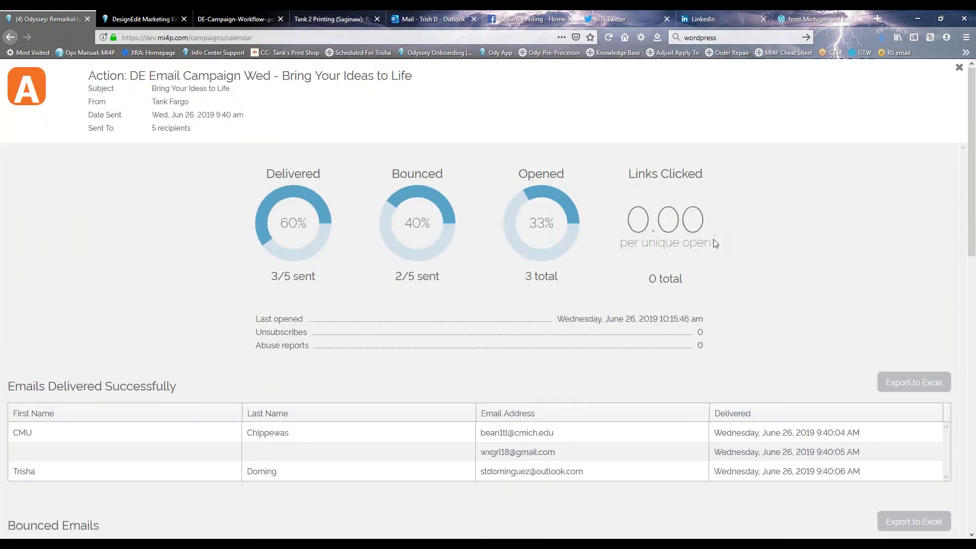
scroll(712, 238, "down", 6)
scroll(957, 80, "up", 6)
left_click(958, 68)
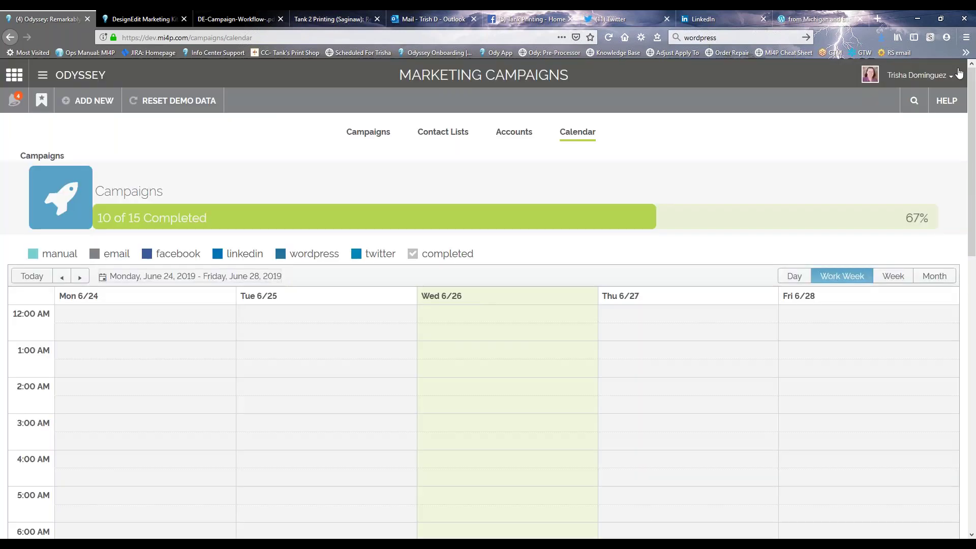
View the details of the completed This Week in Odyssey Facebook post on June 26, and close them
scroll(500, 357, "down", 6)
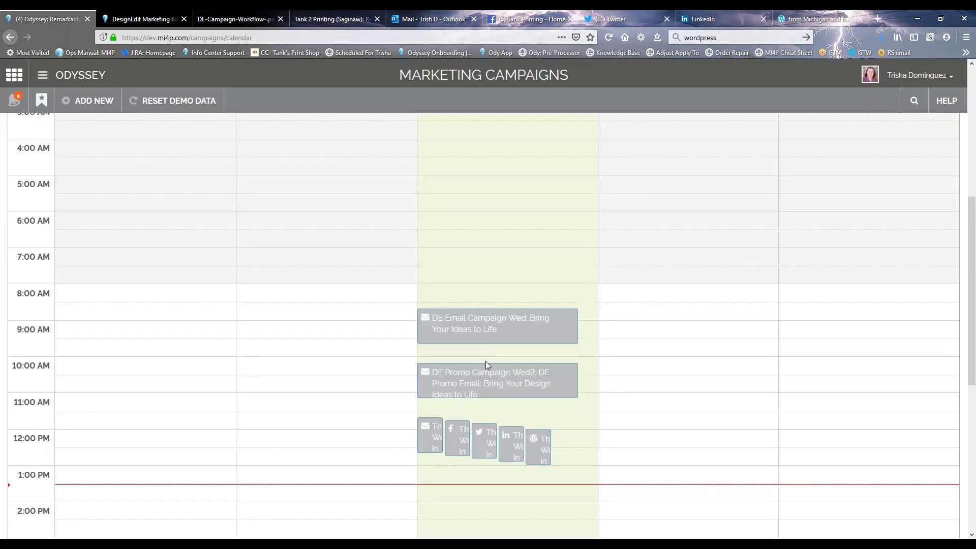
left_click(453, 427)
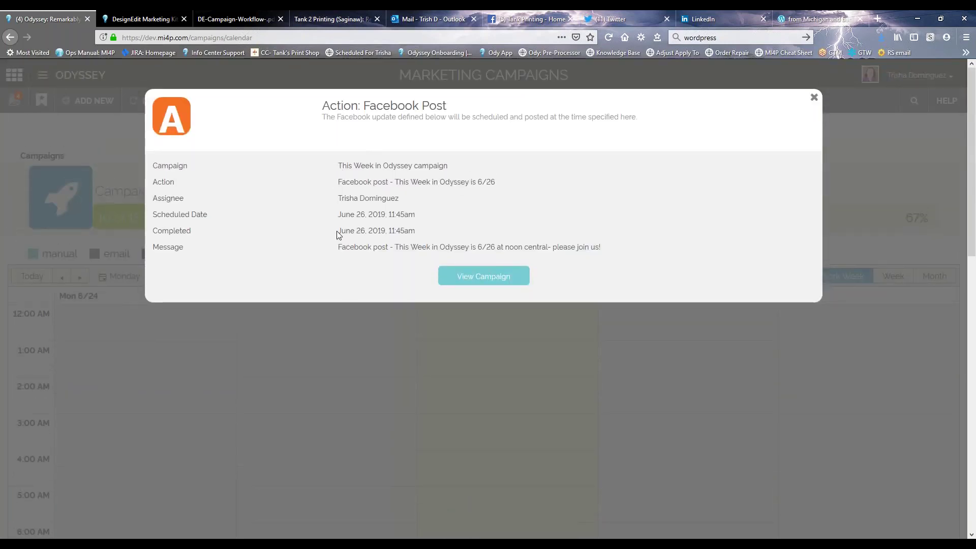
left_click_drag(339, 234, 414, 224)
left_click(412, 220)
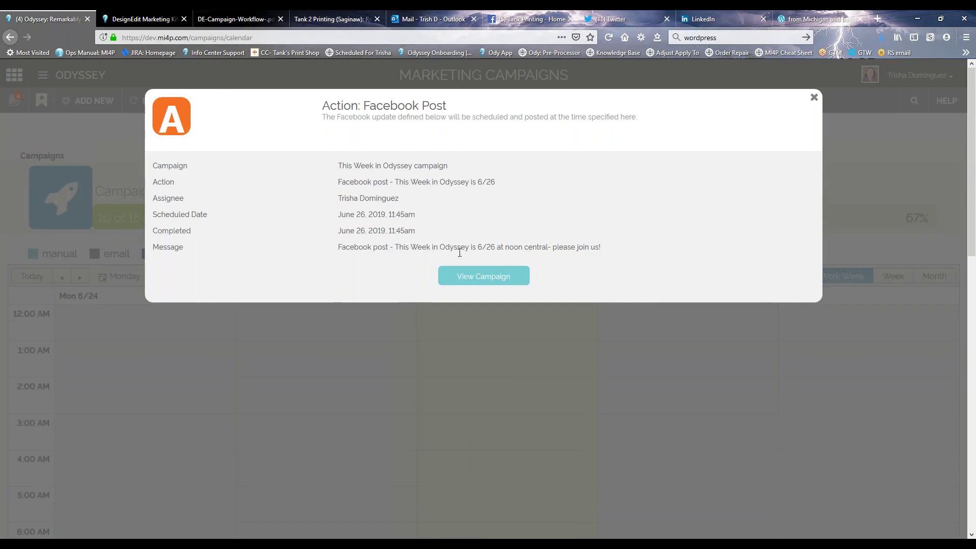
left_click(813, 97)
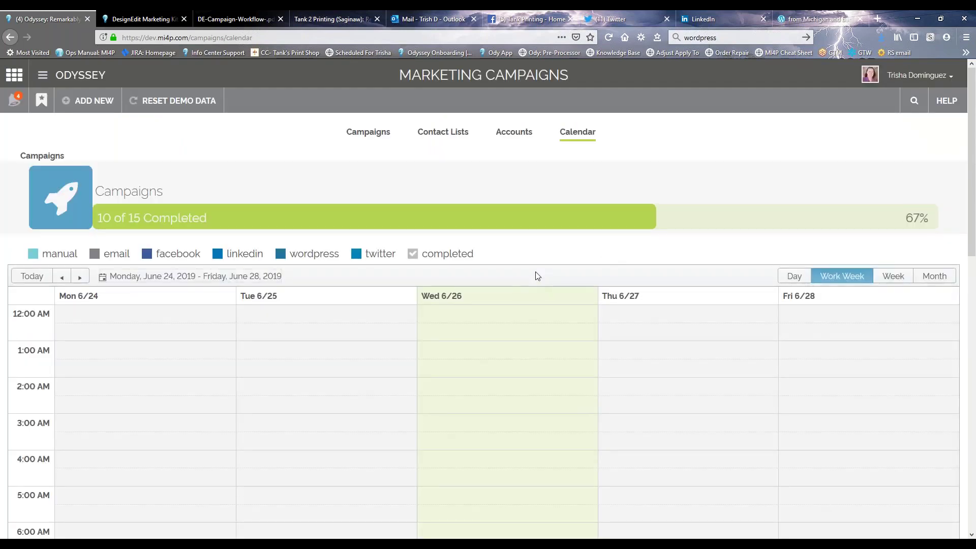
View the details of the completed This Week in Odyssey WordPress post on June 26, and close them
scroll(492, 352, "down", 5)
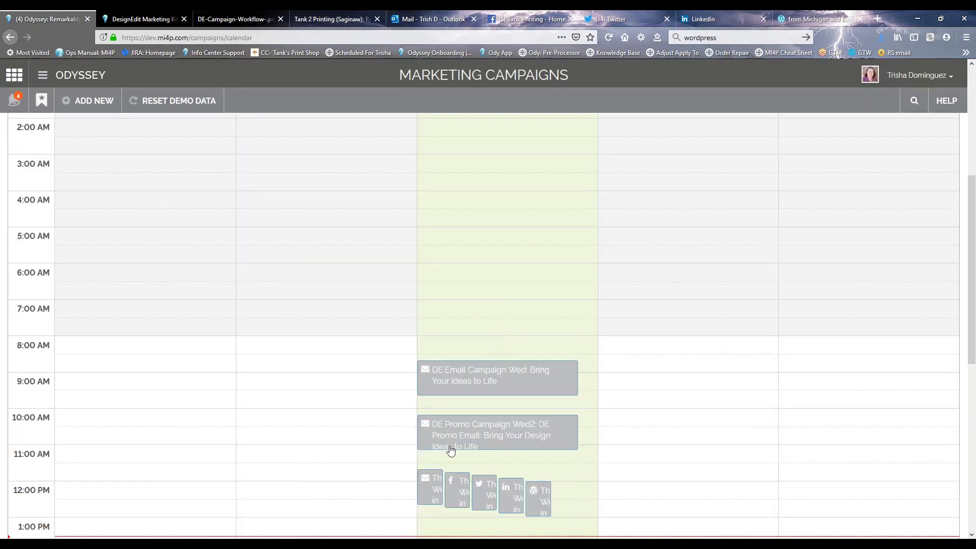
left_click(545, 502)
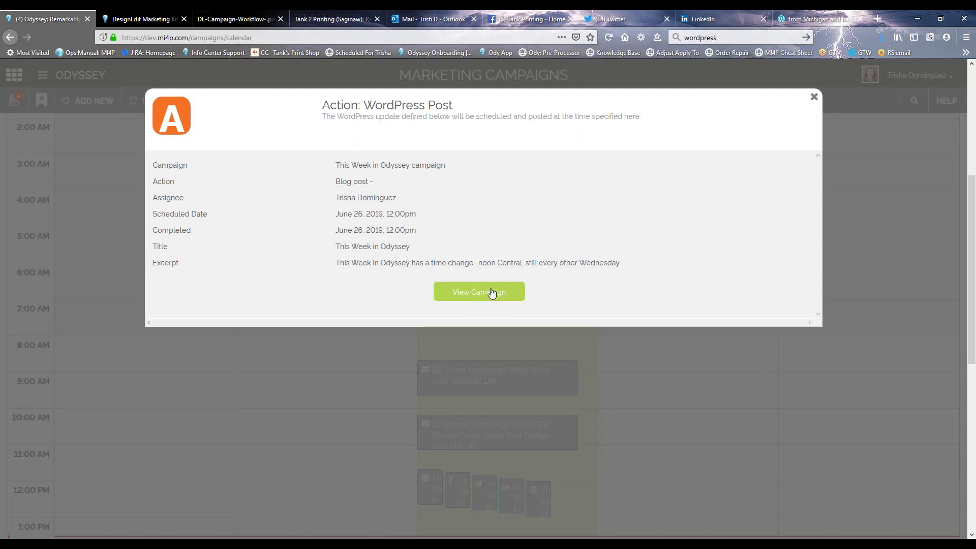
left_click(814, 98)
scroll(558, 326, "up", 5)
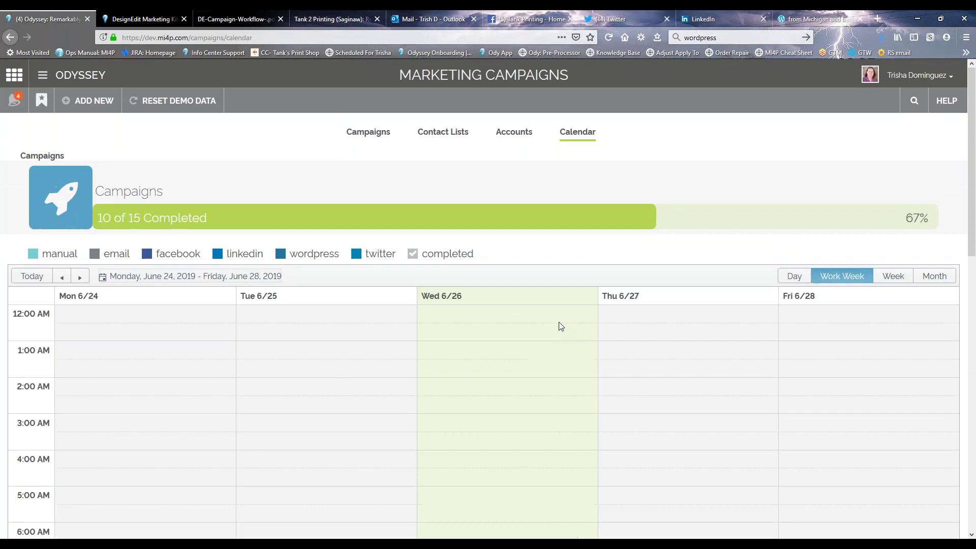
left_click(749, 345)
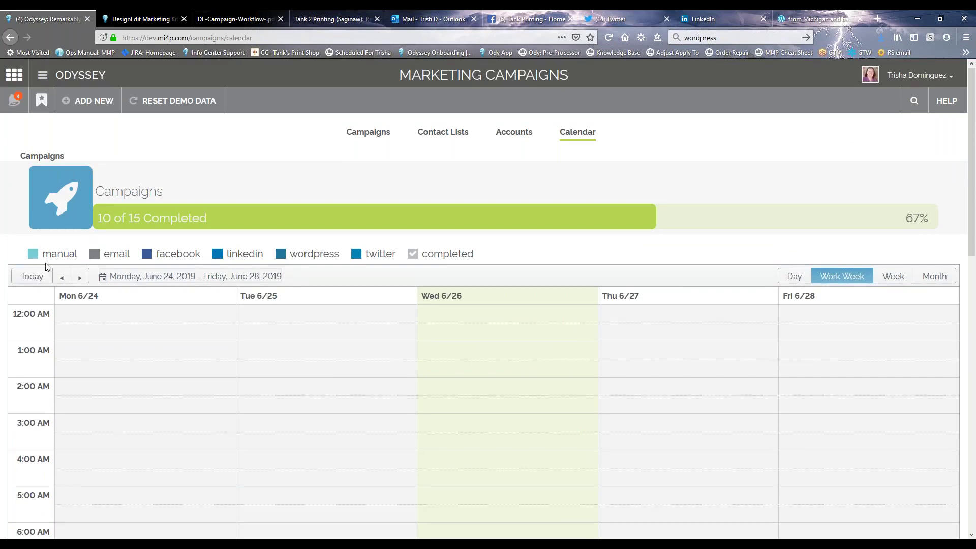
Add manual, email, facebook, linkedin, wordpress and twitter actions to the calendar filter alongside completed
left_click(33, 253)
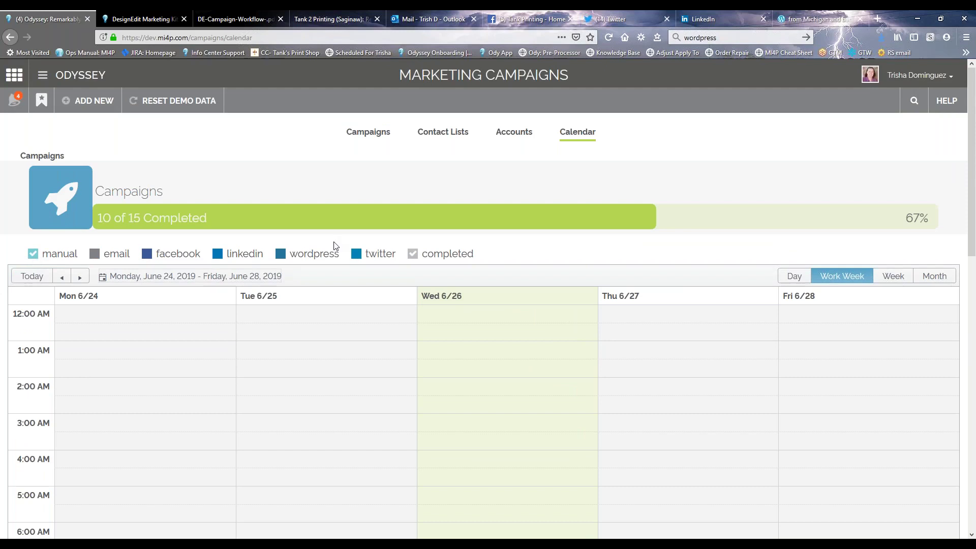
left_click(96, 256)
left_click(147, 254)
left_click(218, 254)
left_click(285, 258)
left_click(357, 255)
Examine the June 24–28 work week's completed and upcoming actions across all channels, through the late evening hours
scroll(367, 338, "down", 6)
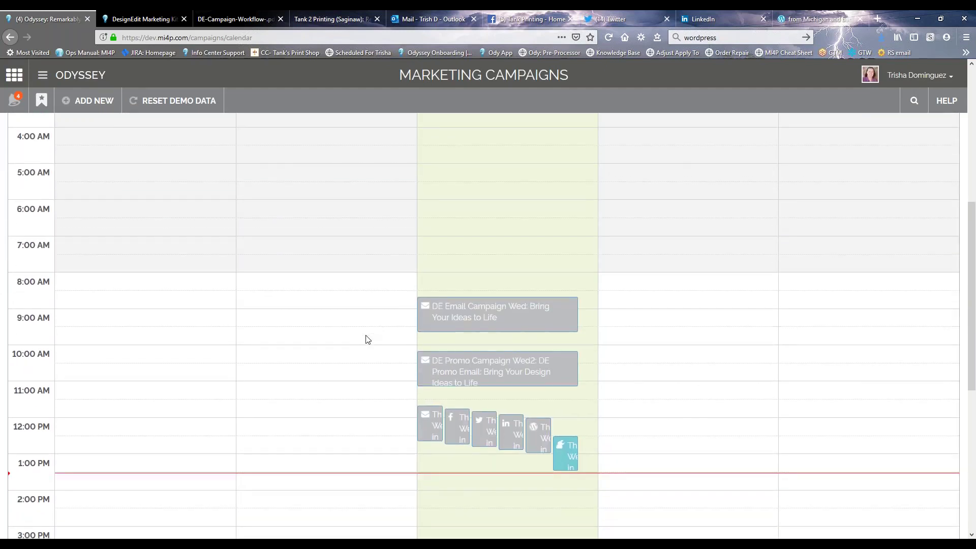
scroll(368, 339, "down", 1)
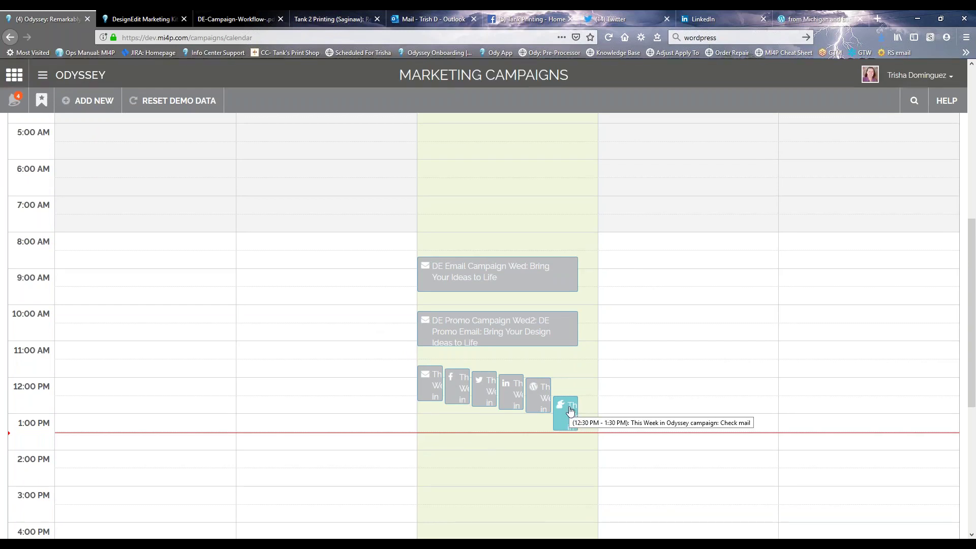
scroll(378, 305, "up", 2)
scroll(378, 304, "up", 6)
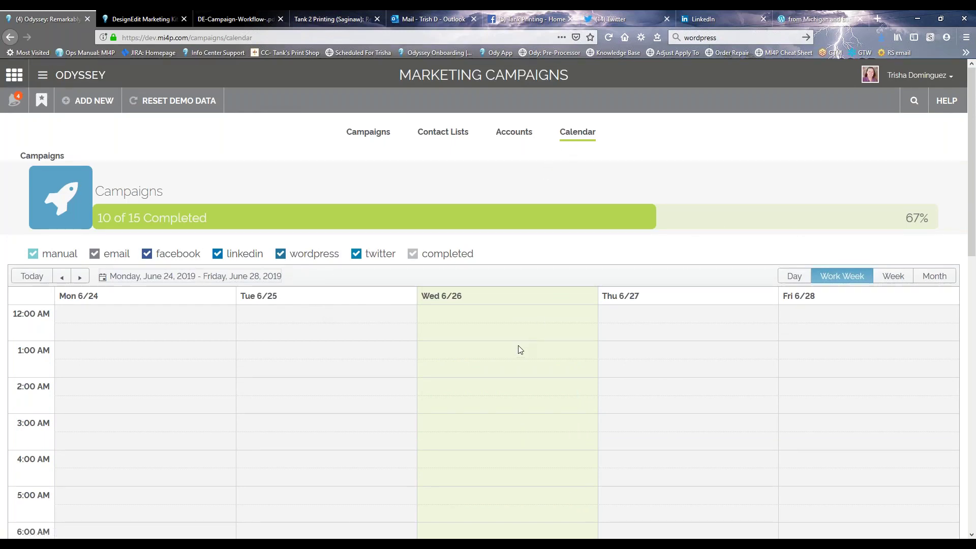
scroll(521, 348, "down", 2)
scroll(521, 348, "up", 2)
scroll(360, 308, "down", 10)
scroll(361, 308, "down", 3)
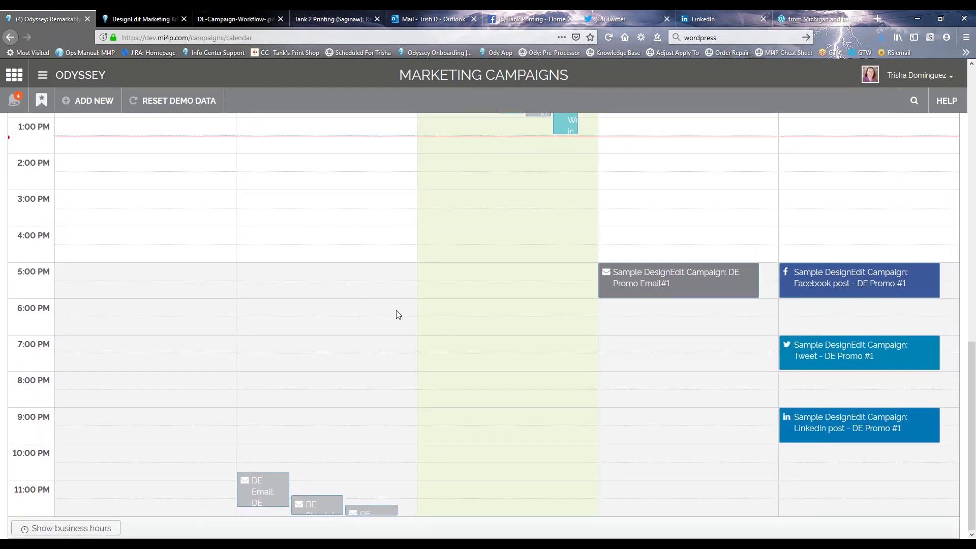
mouse_move(440, 328)
Remove completed actions from the calendar filter and review the actions still outstanding for the work week
scroll(409, 290, "up", 10)
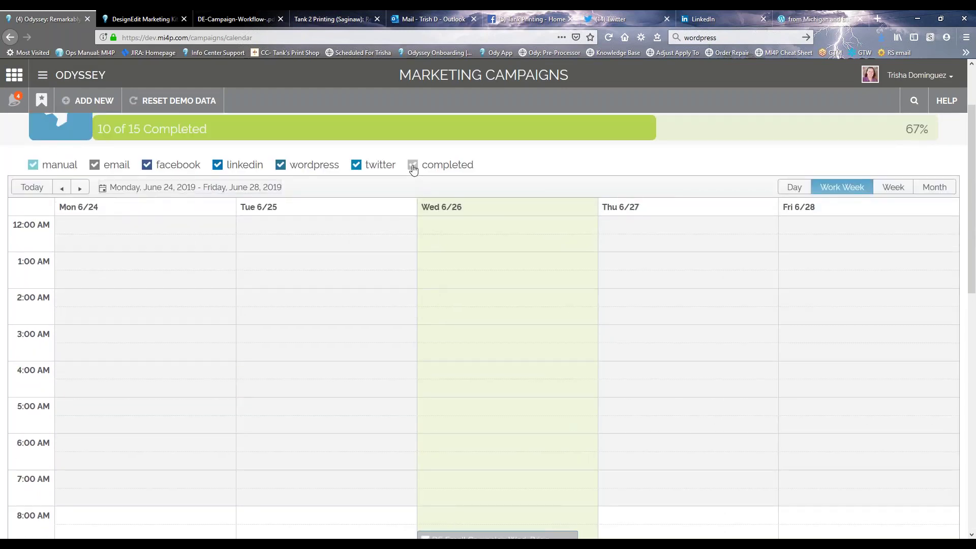
left_click(413, 166)
scroll(663, 325, "down", 6)
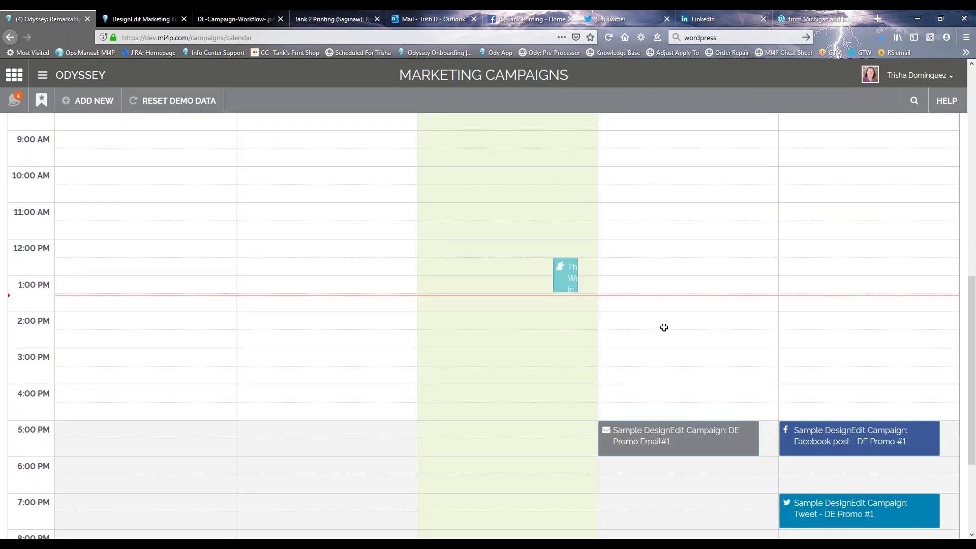
scroll(663, 328, "down", 3)
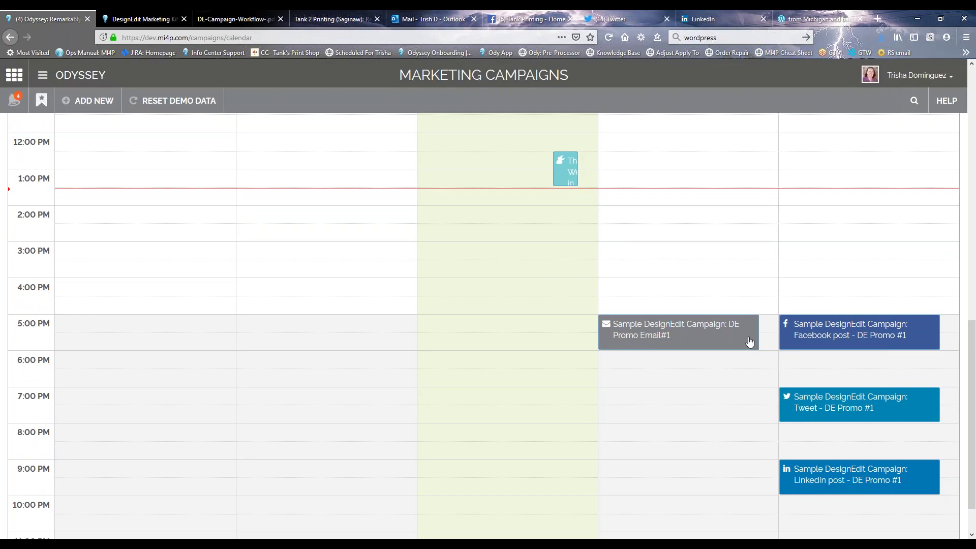
Clear the twitter, wordpress, linkedin, facebook, email and manual actions from the calendar filter
mouse_move(783, 365)
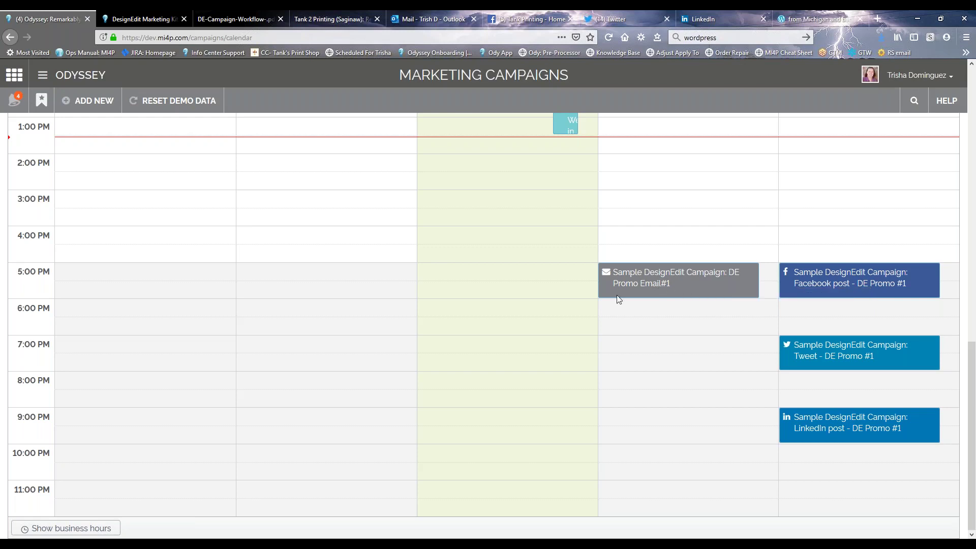
scroll(624, 295, "up", 10)
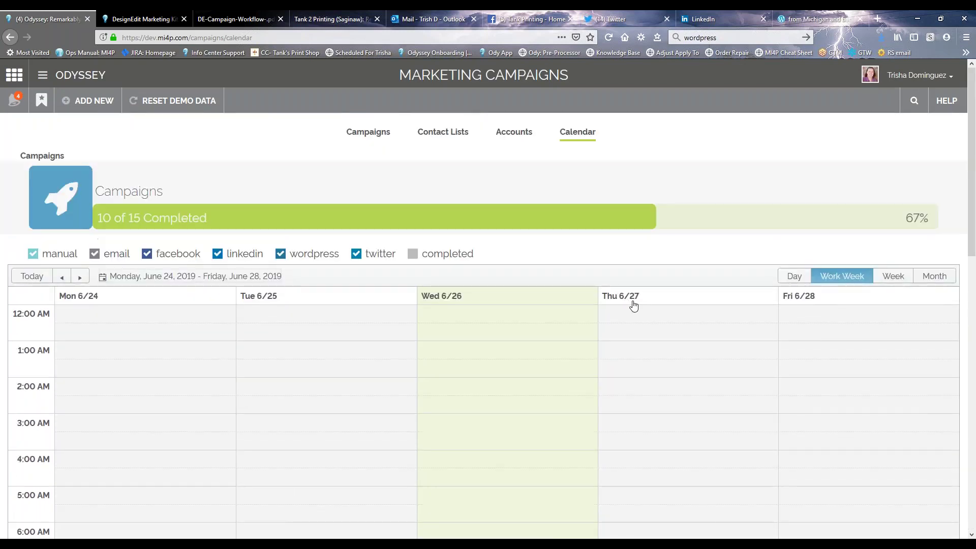
left_click(356, 253)
left_click(280, 253)
left_click(218, 253)
left_click(146, 254)
left_click(95, 253)
left_click(33, 254)
Move the calendar to the July 1–5 work week, return to June 24–28, and review all of that week's actions
left_click(80, 277)
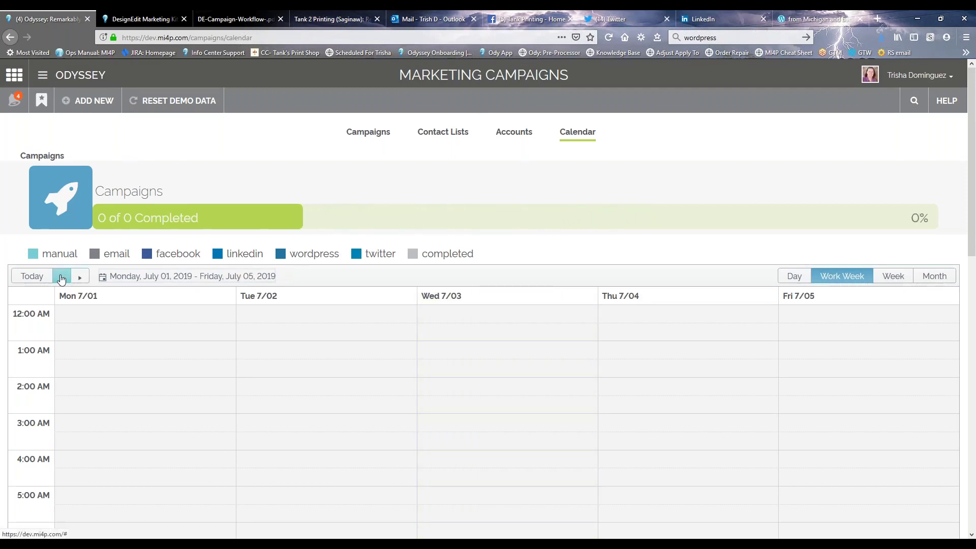
left_click(61, 277)
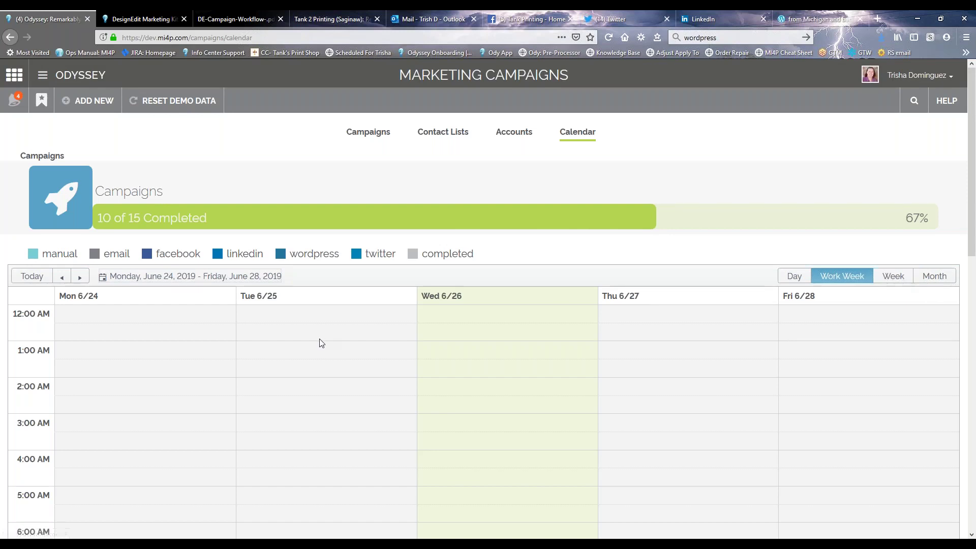
scroll(320, 342, "down", 10)
scroll(320, 343, "up", 10)
scroll(319, 341, "down", 10)
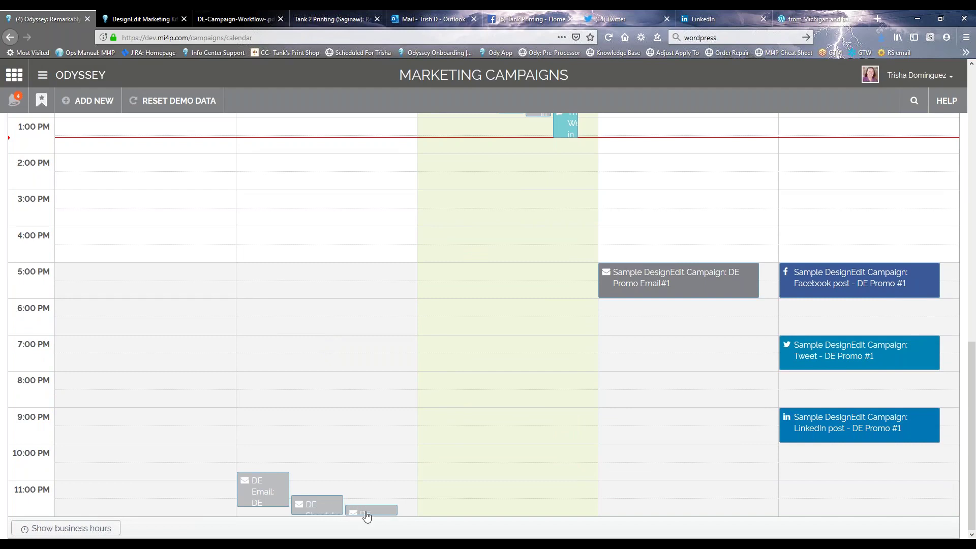
scroll(254, 488, "up", 10)
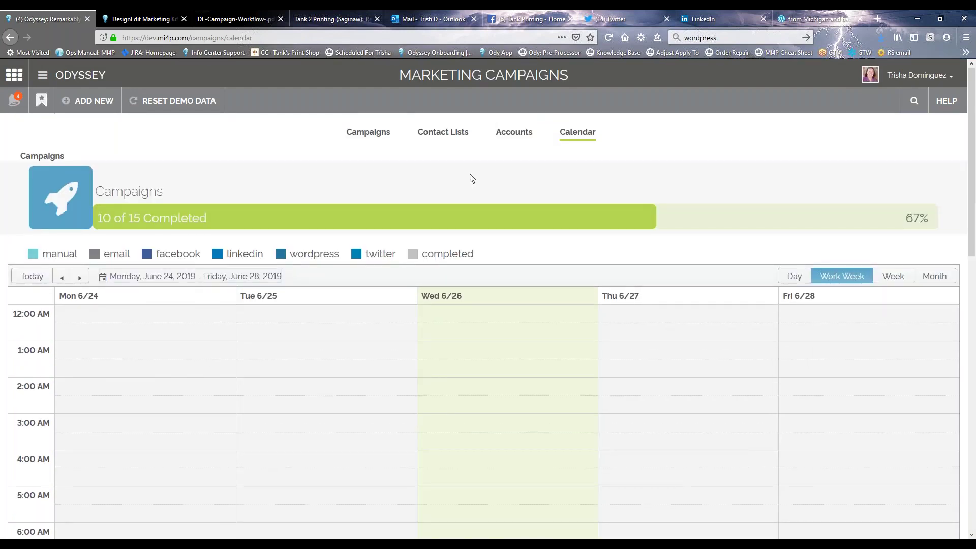
View the email analytics of the first completed late-evening DE Email action on Tuesday, June 25, and close them
scroll(526, 294, "down", 10)
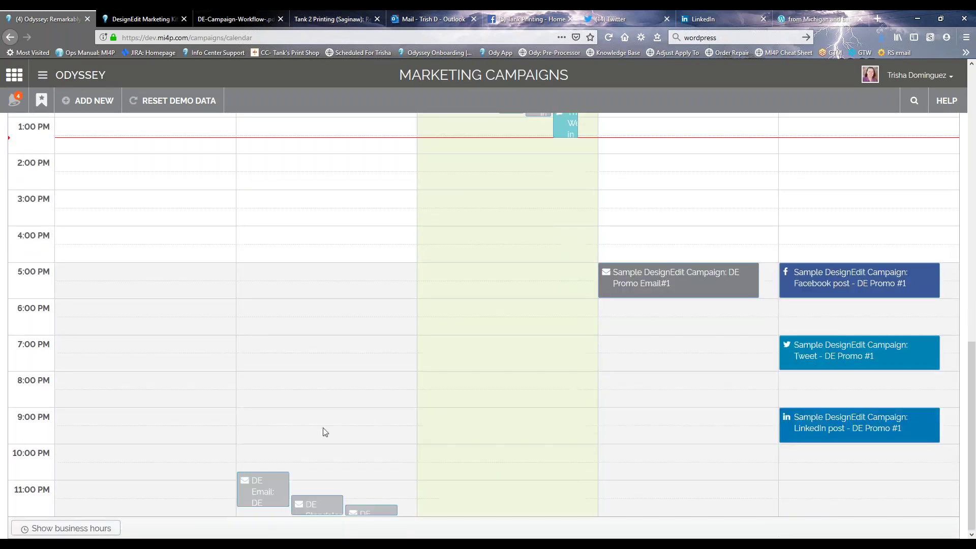
left_click(270, 490)
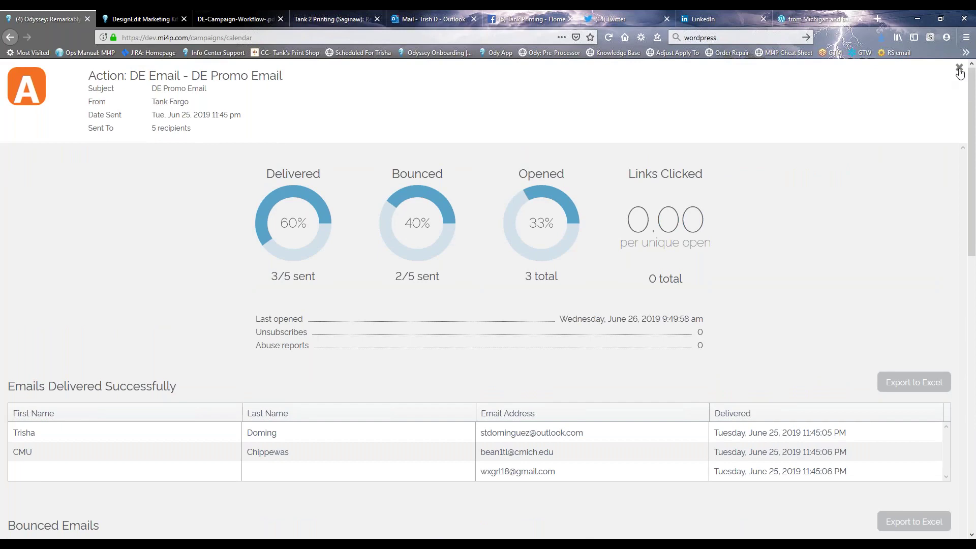
left_click(959, 68)
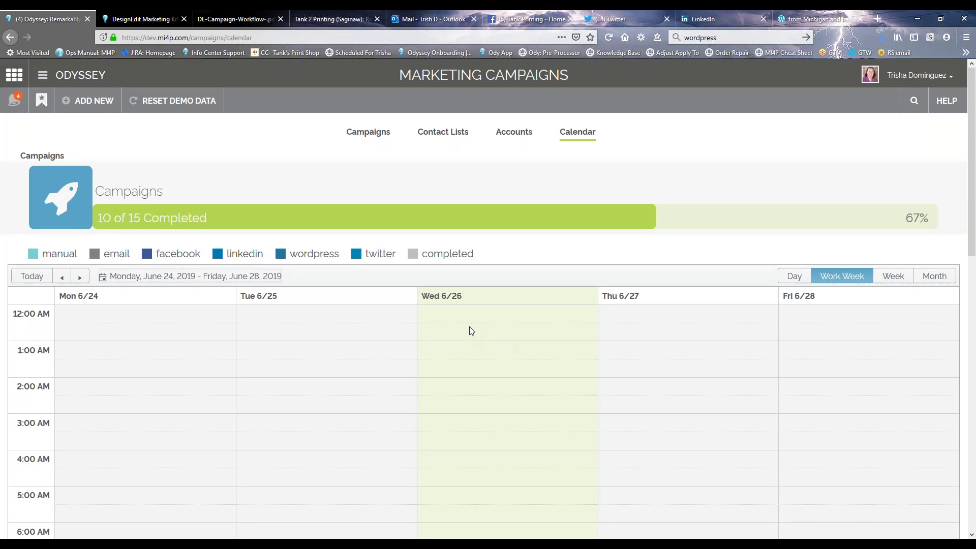
Return to the campaigns list and open the completed DE Email Campaign Wed for viewing
left_click(374, 143)
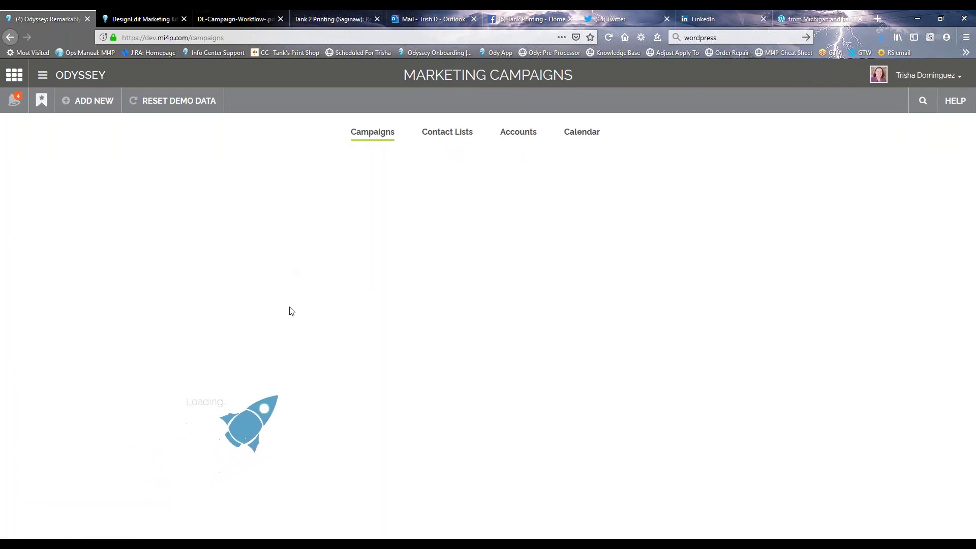
scroll(308, 288, "down", 3)
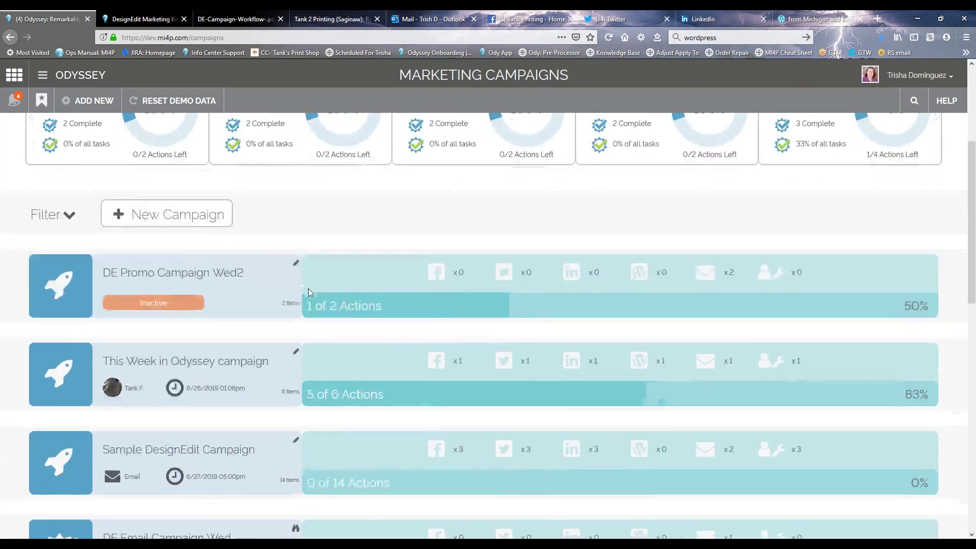
scroll(257, 311, "down", 2)
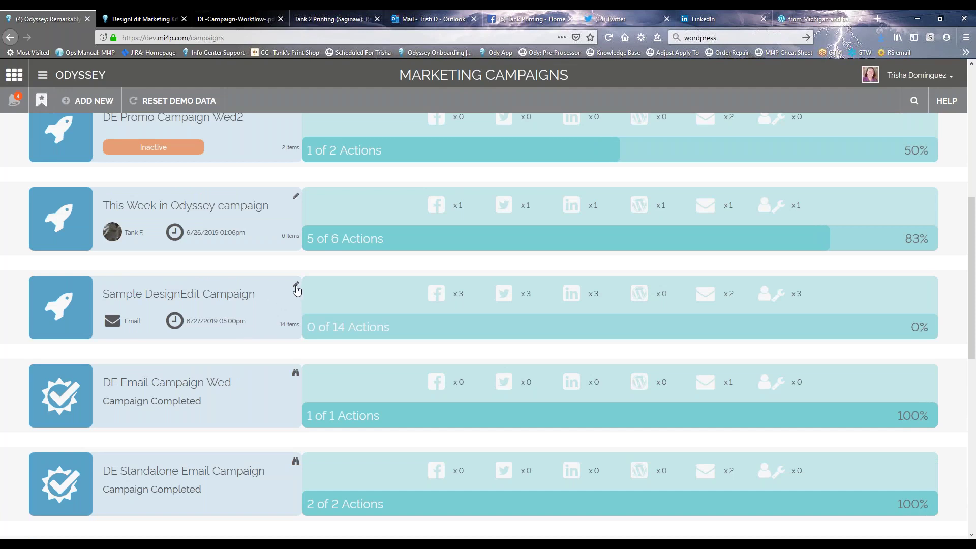
left_click(295, 374)
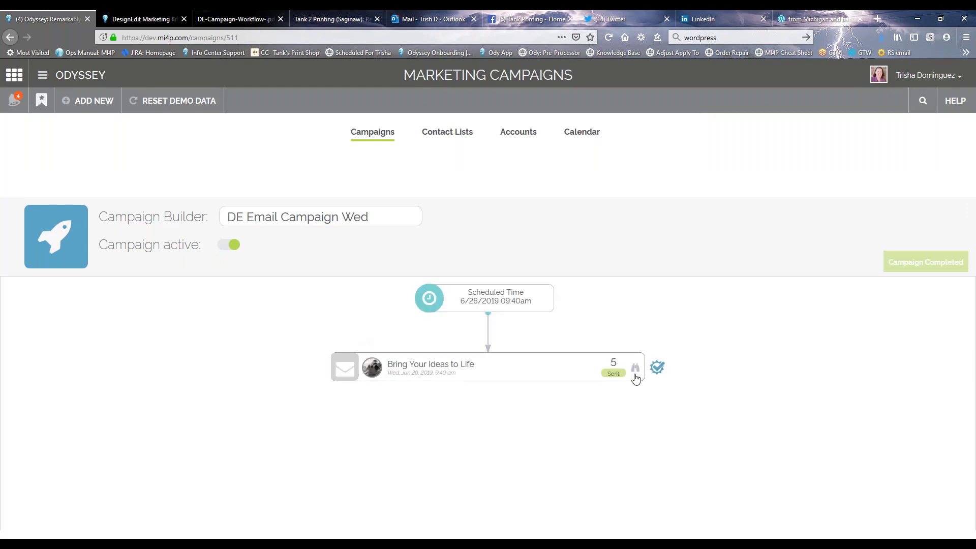
Review the delivery, bounce and open analytics of the sent Bring Your Ideas to Life email, and close them
left_click(634, 368)
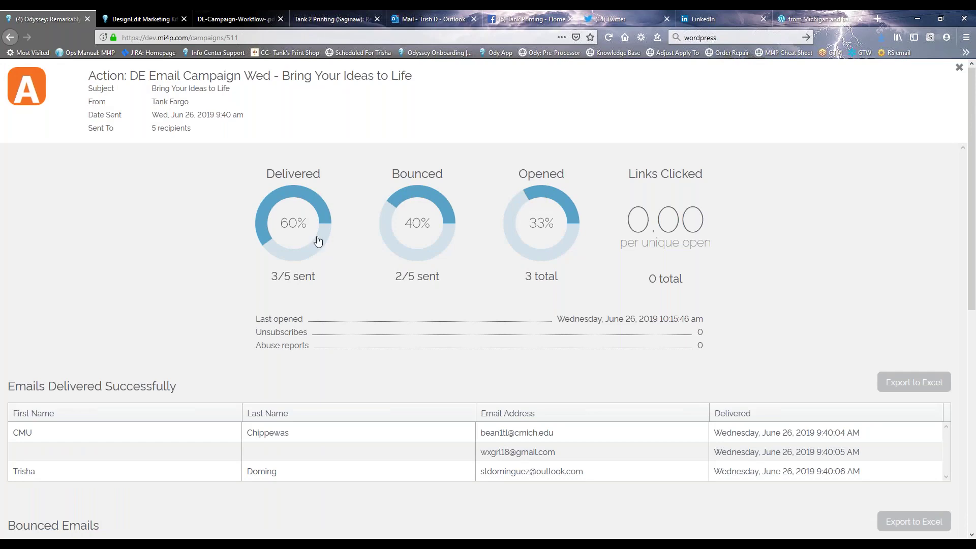
scroll(421, 257, "down", 8)
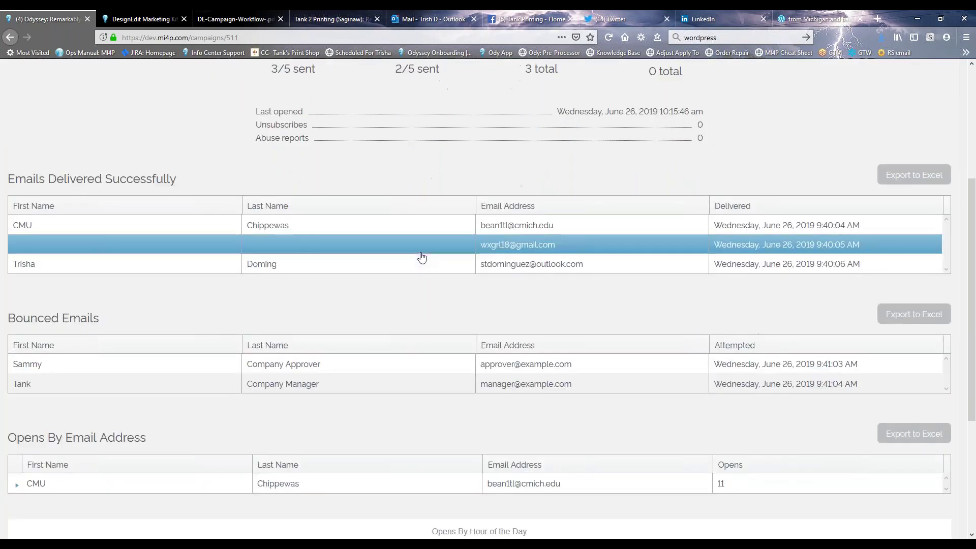
scroll(435, 257, "up", 8)
scroll(435, 257, "up", 1)
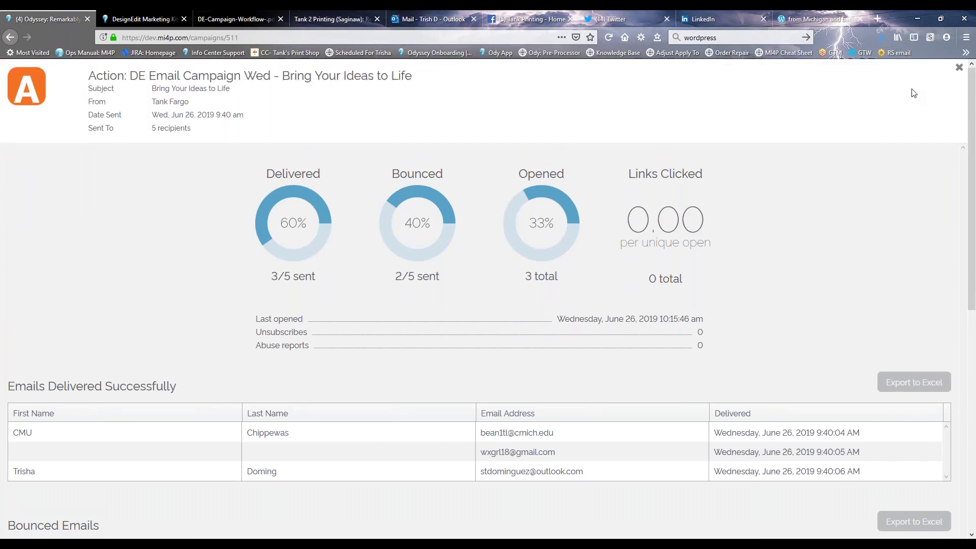
left_click(958, 68)
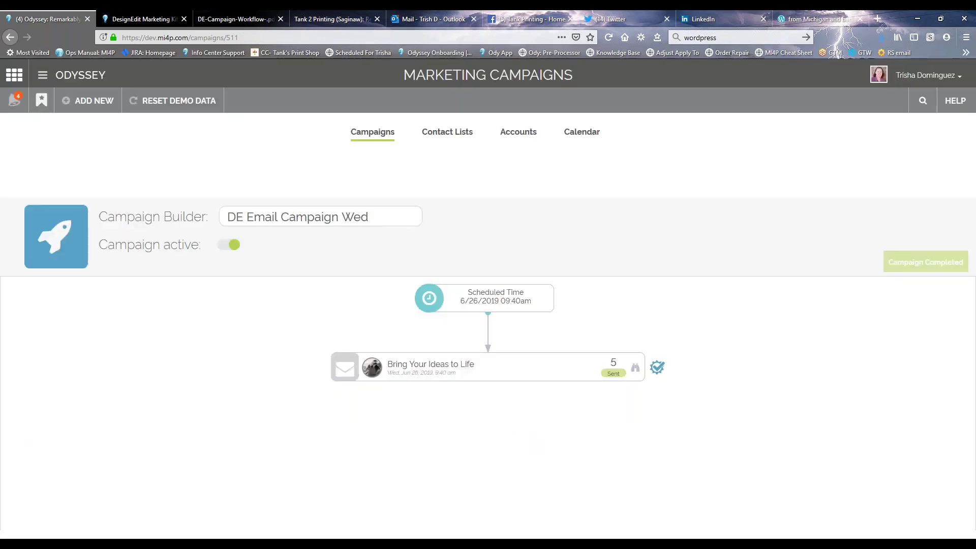